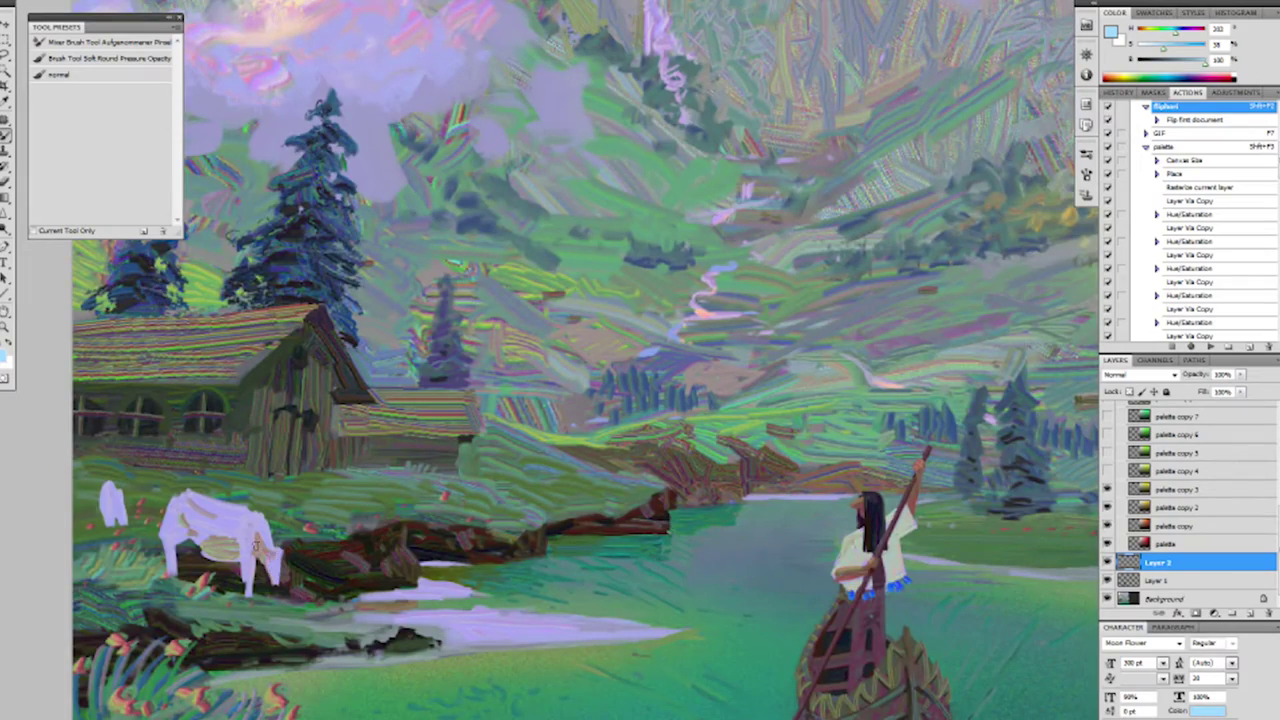
- Paint a short stroke on the white cow grazing beside the cabin
{"action": "left_click_drag", "start_coordinate": [166, 520], "coordinate": [174, 508]}
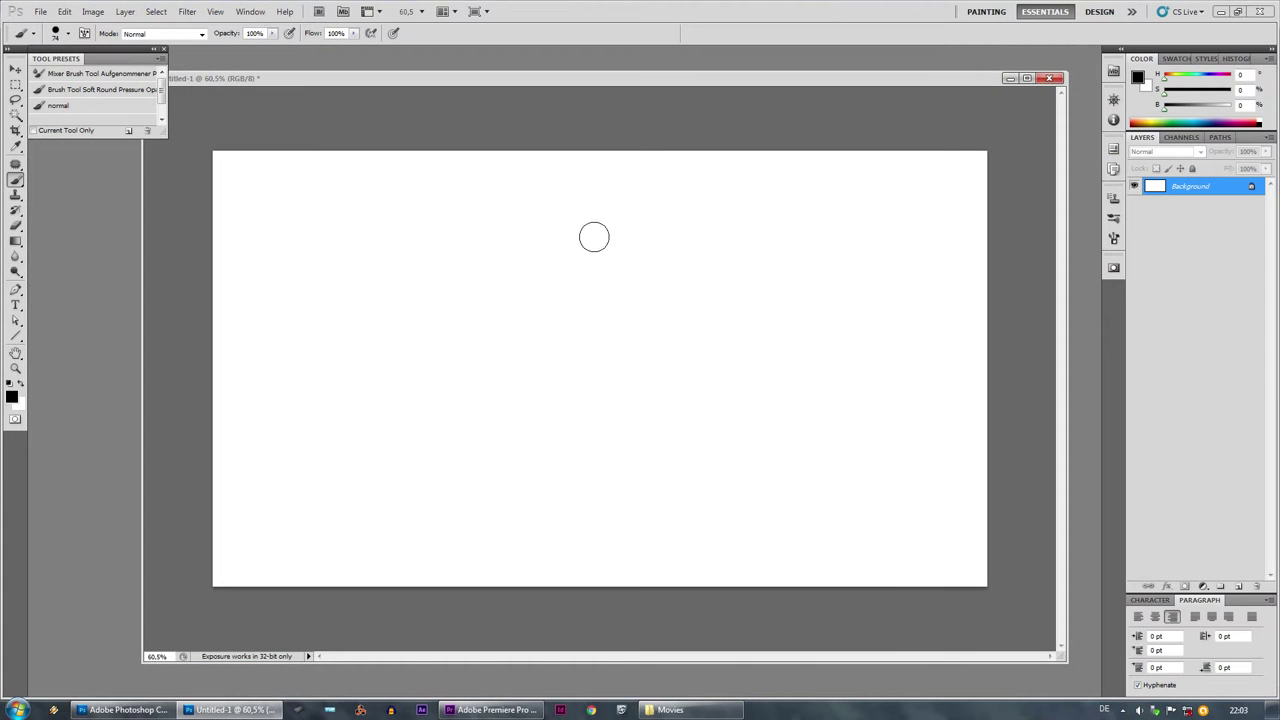
- Paint a black bare tree with a curved trunk, a flat ground line and several forking branches
{"action": "left_click_drag", "start_coordinate": [586, 270], "coordinate": [640, 510]}
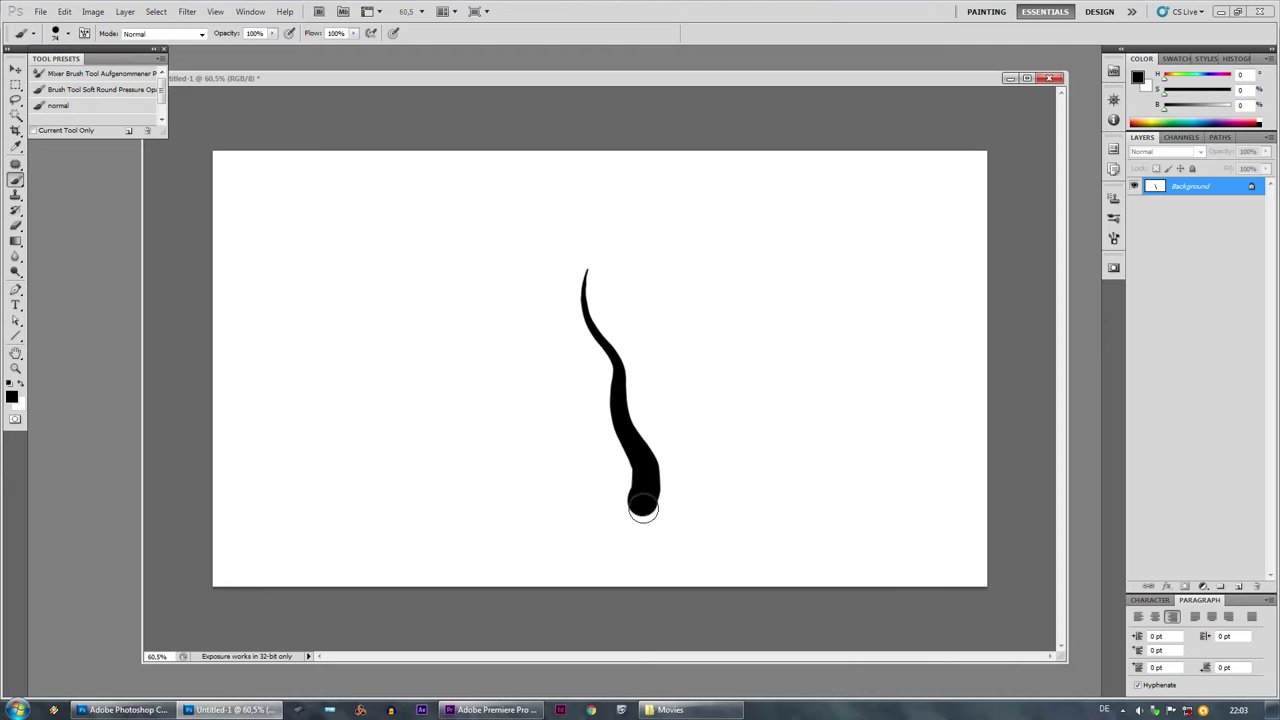
{"action": "left_click_drag", "start_coordinate": [756, 509], "coordinate": [548, 499]}
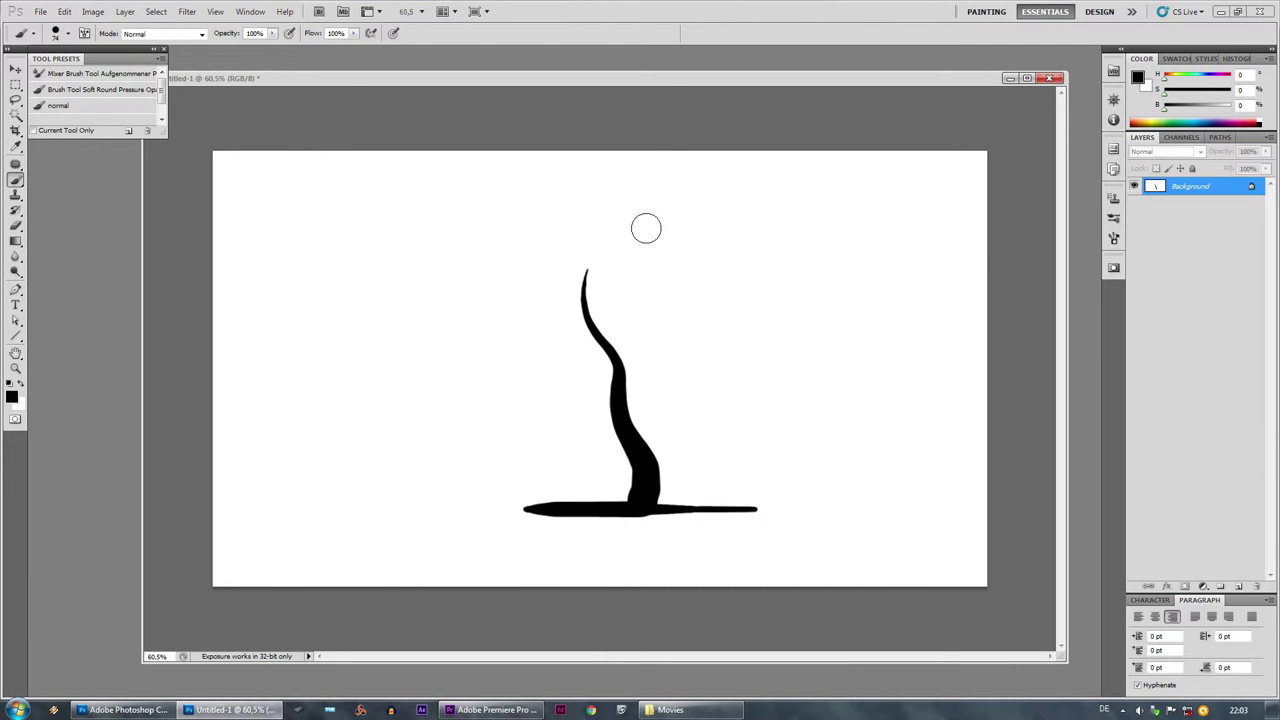
{"action": "mouse_move", "coordinate": [646, 228]}
{"action": "left_mouse_down"}
{"action": "mouse_move", "coordinate": [624, 291]}
{"action": "mouse_move", "coordinate": [622, 400]}
{"action": "left_mouse_up"}
{"action": "left_click_drag", "start_coordinate": [665, 261], "coordinate": [612, 345]}
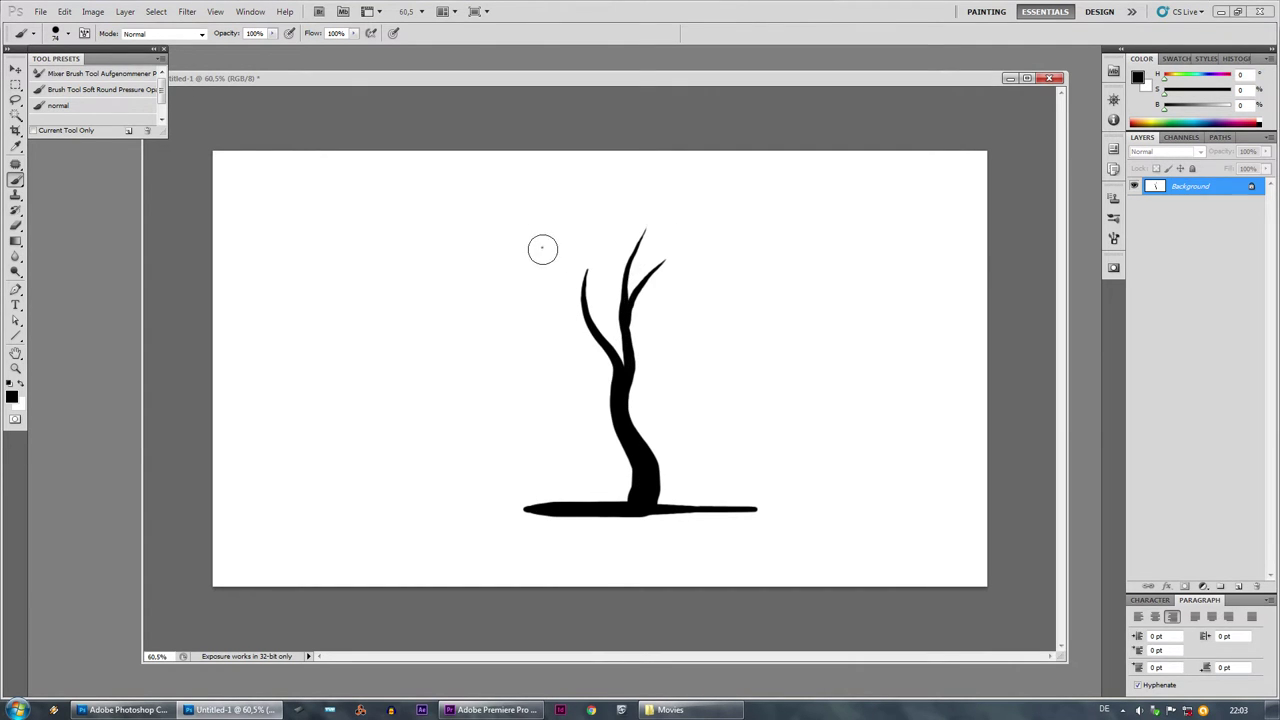
{"action": "mouse_move", "coordinate": [542, 249]}
{"action": "left_mouse_down"}
{"action": "mouse_move", "coordinate": [598, 332]}
{"action": "mouse_move", "coordinate": [574, 296]}
{"action": "left_mouse_up"}
{"action": "mouse_move", "coordinate": [601, 232]}
{"action": "left_mouse_down"}
{"action": "mouse_move", "coordinate": [620, 294]}
{"action": "mouse_move", "coordinate": [596, 332]}
{"action": "mouse_move", "coordinate": [636, 362]}
{"action": "mouse_move", "coordinate": [613, 412]}
{"action": "left_mouse_up"}
- Paint dense foliage over the tree's branches with the leaf-shaped 711 brush tip at 106 px
{"action": "right_click", "coordinate": [616, 287]}
{"action": "left_click", "coordinate": [766, 366]}
{"action": "left_click_drag", "start_coordinate": [752, 322], "coordinate": [655, 322]}
{"action": "left_click", "coordinate": [595, 233]}
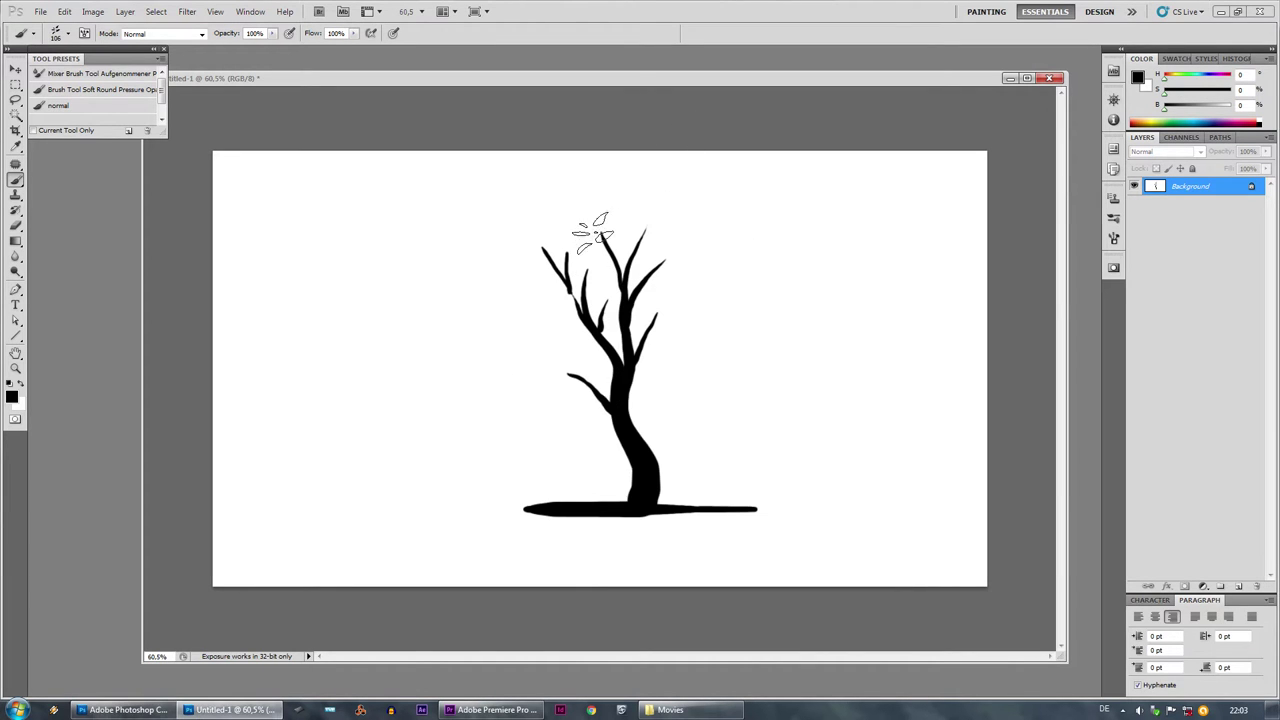
{"action": "mouse_move", "coordinate": [593, 233]}
{"action": "left_mouse_down"}
{"action": "mouse_move", "coordinate": [560, 255]}
{"action": "mouse_move", "coordinate": [667, 315]}
{"action": "mouse_move", "coordinate": [668, 238]}
{"action": "mouse_move", "coordinate": [565, 352]}
{"action": "mouse_move", "coordinate": [553, 338]}
{"action": "mouse_move", "coordinate": [555, 258]}
{"action": "mouse_move", "coordinate": [580, 258]}
{"action": "mouse_move", "coordinate": [502, 312]}
{"action": "mouse_move", "coordinate": [626, 258]}
{"action": "left_mouse_up"}
- With a 27 px round brush, trim the ground line in white, and add a white smiley face and black "HEY!" lettering
{"action": "right_click", "coordinate": [570, 328]}
{"action": "left_click", "coordinate": [611, 406]}
{"action": "left_click_drag", "start_coordinate": [585, 357], "coordinate": [590, 357]}
{"action": "left_click", "coordinate": [532, 416]}
{"action": "key", "text": "x"}
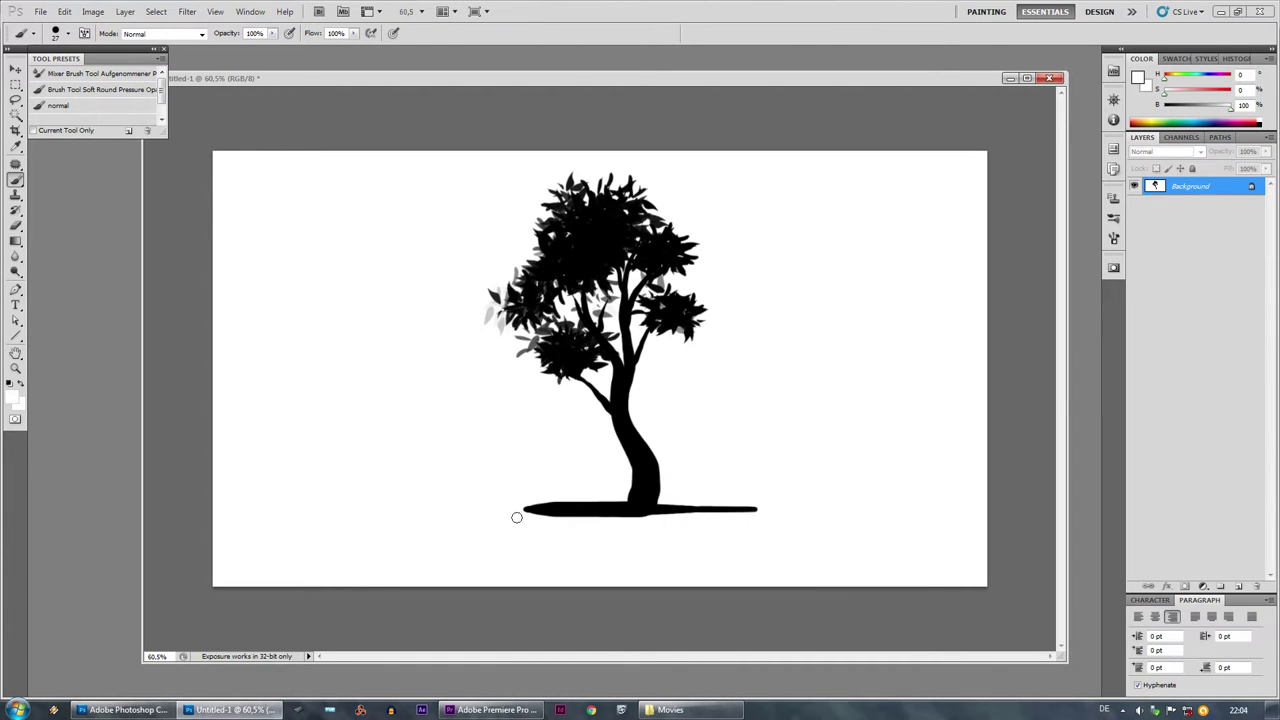
{"action": "left_click_drag", "start_coordinate": [516, 517], "coordinate": [592, 514]}
{"action": "key", "text": "x"}
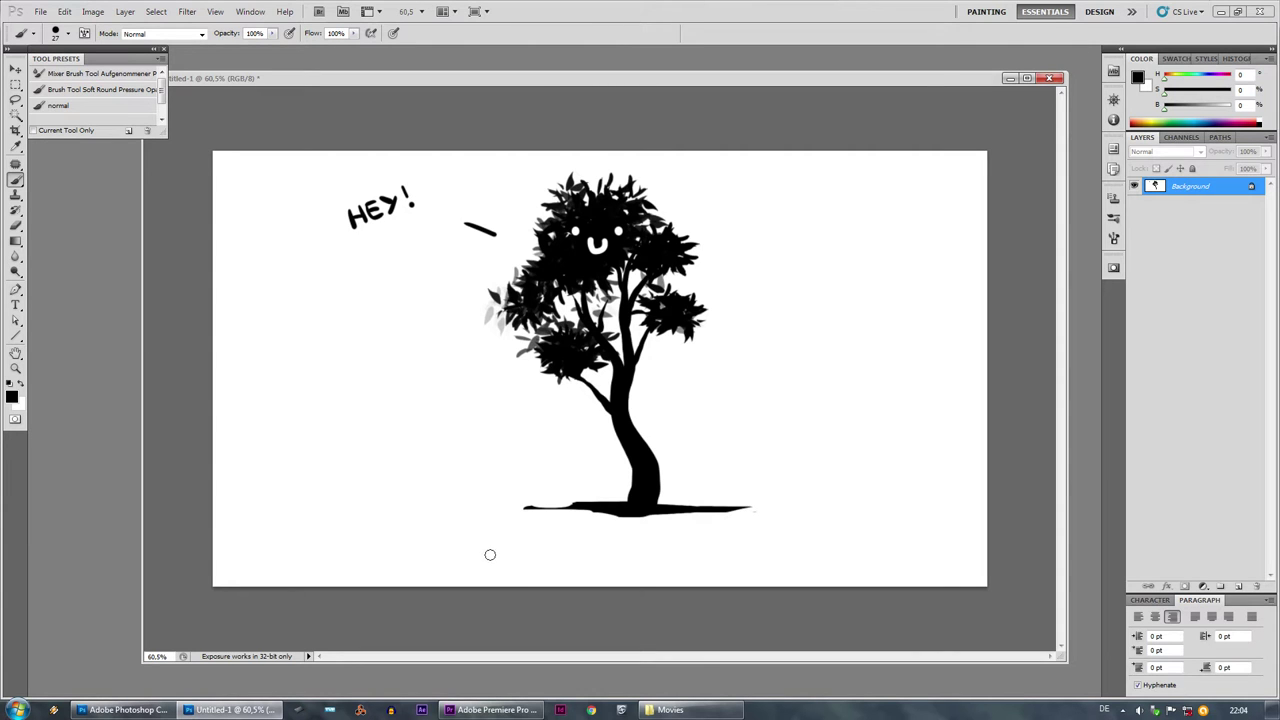
{"action": "key", "text": "x"}
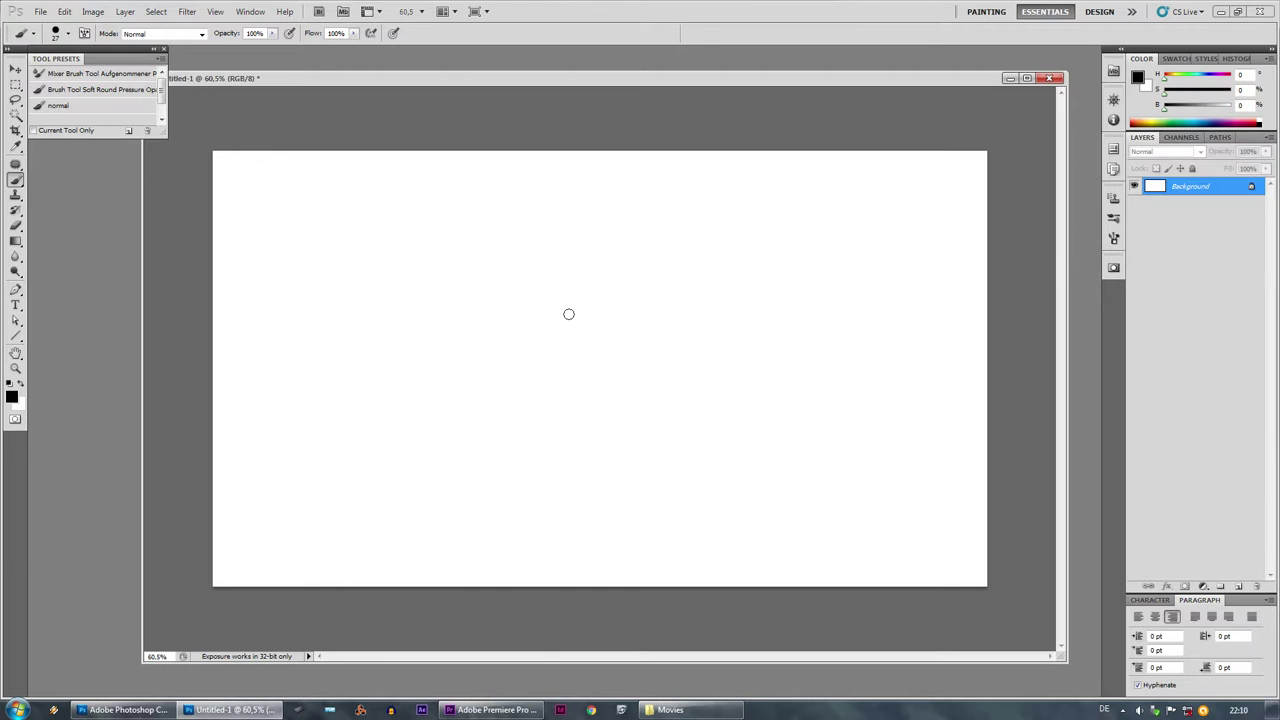
- Add a new layer, outline an irregular blob with the Lasso tool and fill the selection with black
{"action": "key", "text": "ctrl+shift+n"}
{"action": "key", "text": "Return"}
{"action": "key", "text": "l"}
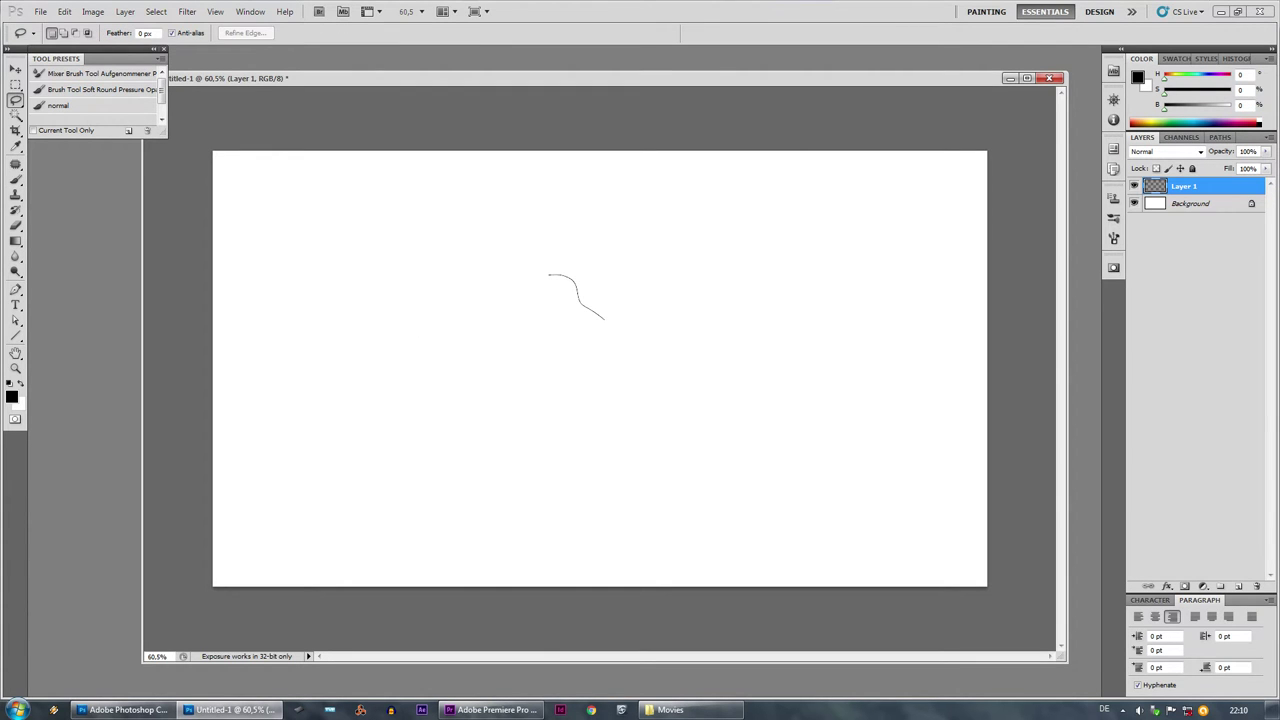
{"action": "left_click_drag", "start_coordinate": [536, 274], "coordinate": [577, 237]}
{"action": "key", "text": "alt+BackSpace"}
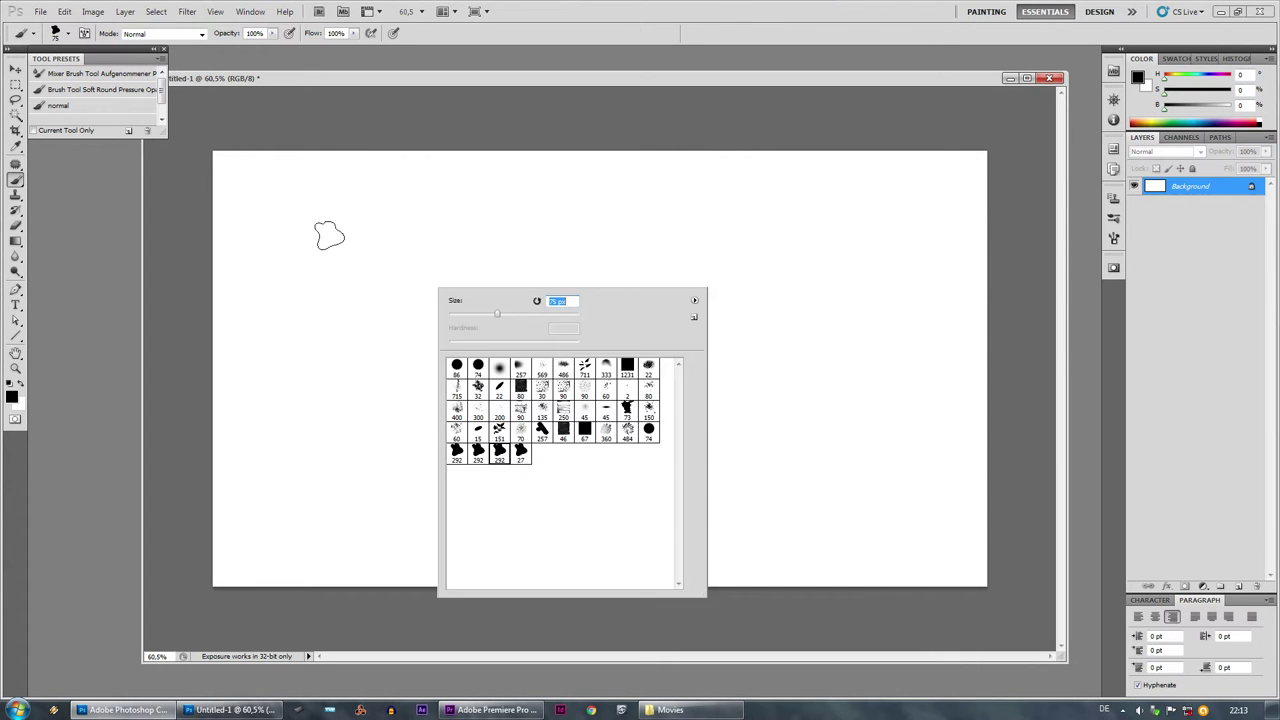
- Paint three slanted test strokes side by side, each with a different blob-shaped custom brush tip
{"action": "left_click_drag", "start_coordinate": [309, 236], "coordinate": [406, 486]}
{"action": "right_click", "coordinate": [588, 338]}
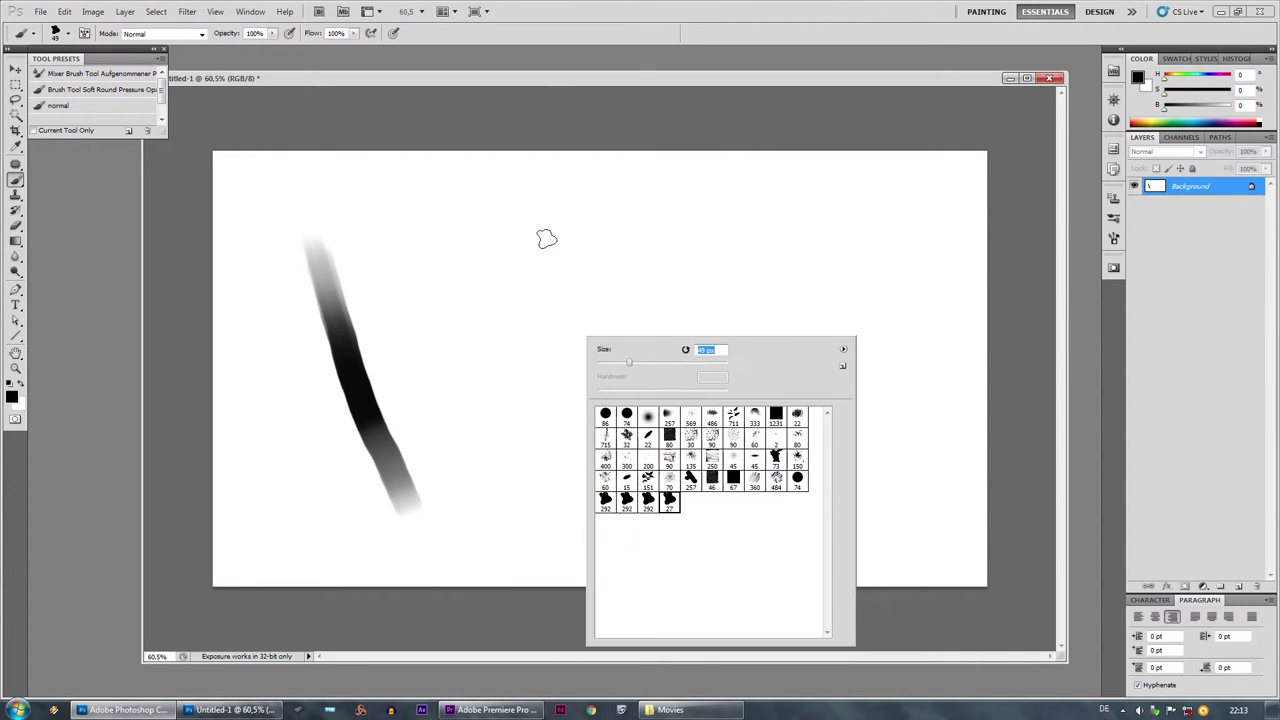
{"action": "left_click_drag", "start_coordinate": [550, 239], "coordinate": [631, 529]}
{"action": "right_click", "coordinate": [785, 345]}
{"action": "left_click", "coordinate": [826, 510]}
{"action": "left_click_drag", "start_coordinate": [847, 373], "coordinate": [833, 373]}
{"action": "left_click_drag", "start_coordinate": [786, 216], "coordinate": [787, 220]}
{"action": "left_click_drag", "start_coordinate": [787, 220], "coordinate": [864, 428]}
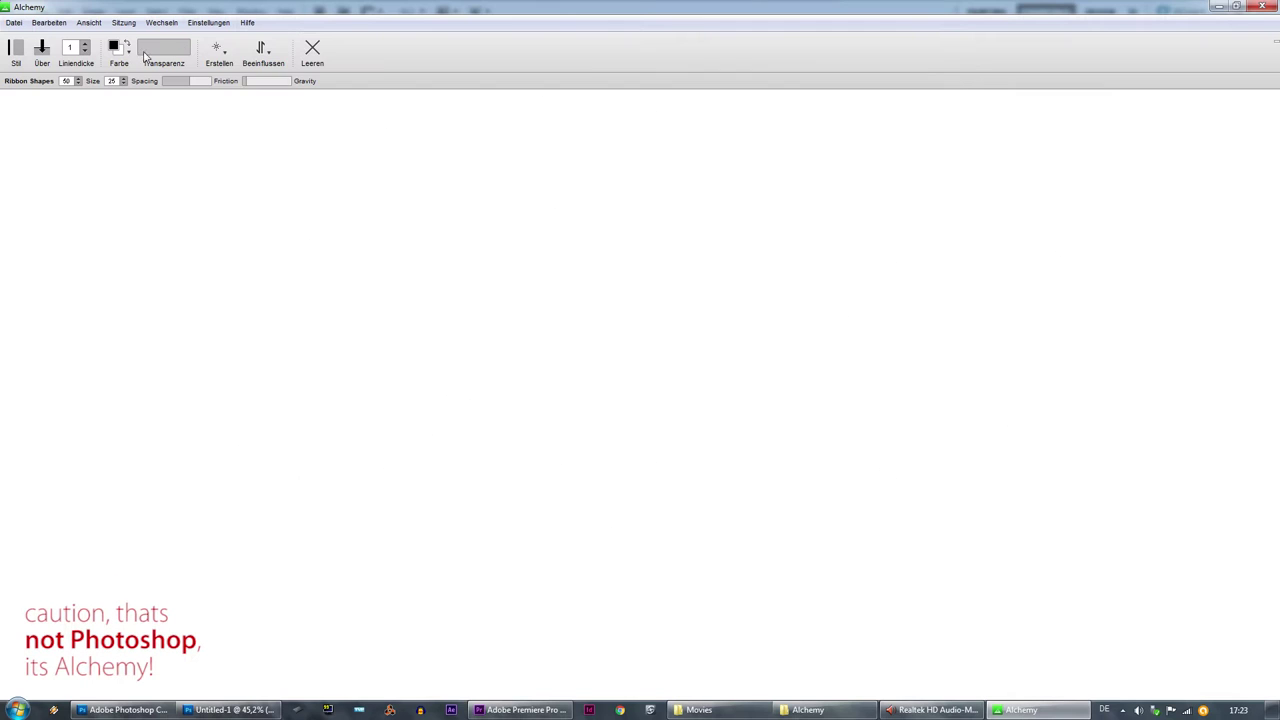
- In Alchemy, try out Splatter Shapes with freehand strokes and clear the canvas
{"action": "left_click", "coordinate": [226, 58]}
{"action": "left_click", "coordinate": [230, 286]}
{"action": "mouse_move", "coordinate": [285, 210]}
{"action": "left_mouse_down"}
{"action": "mouse_move", "coordinate": [454, 290]}
{"action": "mouse_move", "coordinate": [555, 518]}
{"action": "mouse_move", "coordinate": [406, 364]}
{"action": "mouse_move", "coordinate": [507, 108]}
{"action": "mouse_move", "coordinate": [434, 205]}
{"action": "left_mouse_up"}
{"action": "mouse_move", "coordinate": [402, 131]}
{"action": "left_mouse_down"}
{"action": "mouse_move", "coordinate": [318, 491]}
{"action": "mouse_move", "coordinate": [461, 516]}
{"action": "left_mouse_up"}
{"action": "left_click", "coordinate": [313, 54]}
- Try out Pull Shapes by scattering bones, circles and polygons over the canvas, and clear it
{"action": "left_click", "coordinate": [220, 56]}
{"action": "left_click", "coordinate": [248, 337]}
{"action": "mouse_move", "coordinate": [482, 175]}
{"action": "left_mouse_down"}
{"action": "mouse_move", "coordinate": [430, 220]}
{"action": "mouse_move", "coordinate": [935, 392]}
{"action": "mouse_move", "coordinate": [480, 525]}
{"action": "mouse_move", "coordinate": [228, 222]}
{"action": "mouse_move", "coordinate": [558, 577]}
{"action": "mouse_move", "coordinate": [770, 132]}
{"action": "mouse_move", "coordinate": [540, 458]}
{"action": "mouse_move", "coordinate": [148, 104]}
{"action": "mouse_move", "coordinate": [708, 520]}
{"action": "left_mouse_up"}
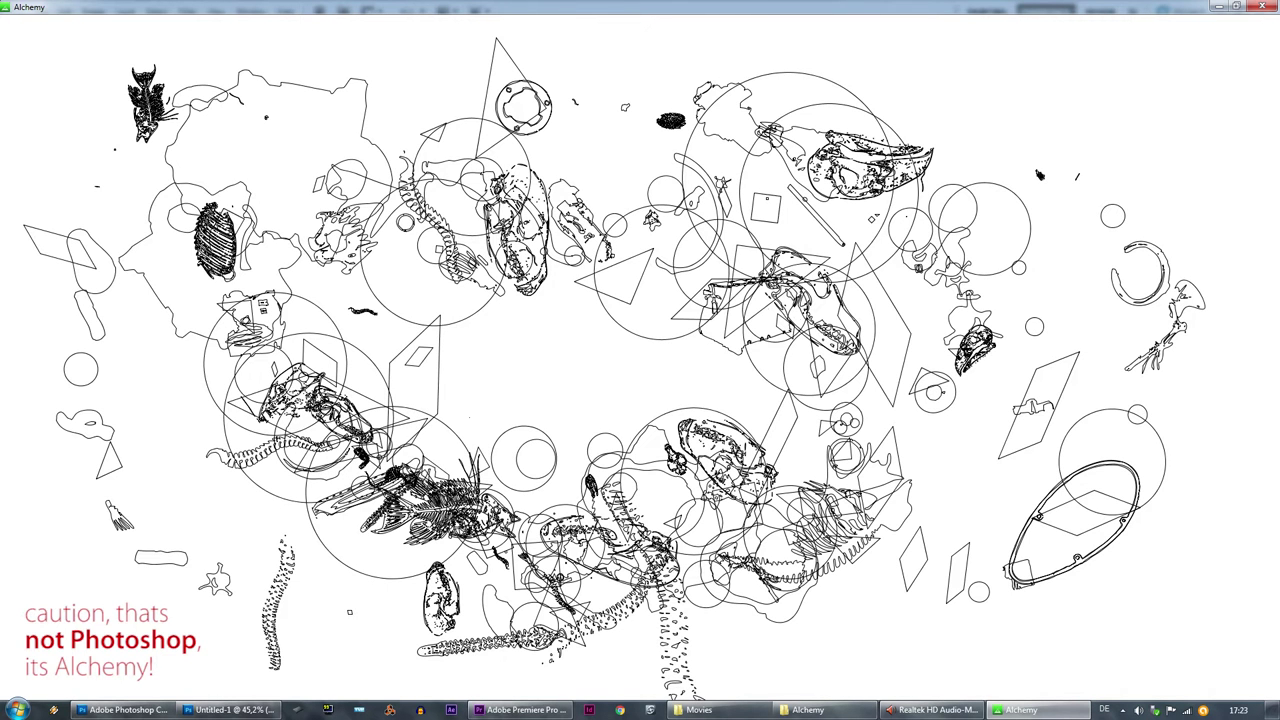
{"action": "left_click", "coordinate": [311, 47]}
- Draw a freehand form with Detach Shapes and add strokes made with Type Shapes
{"action": "left_click", "coordinate": [219, 50]}
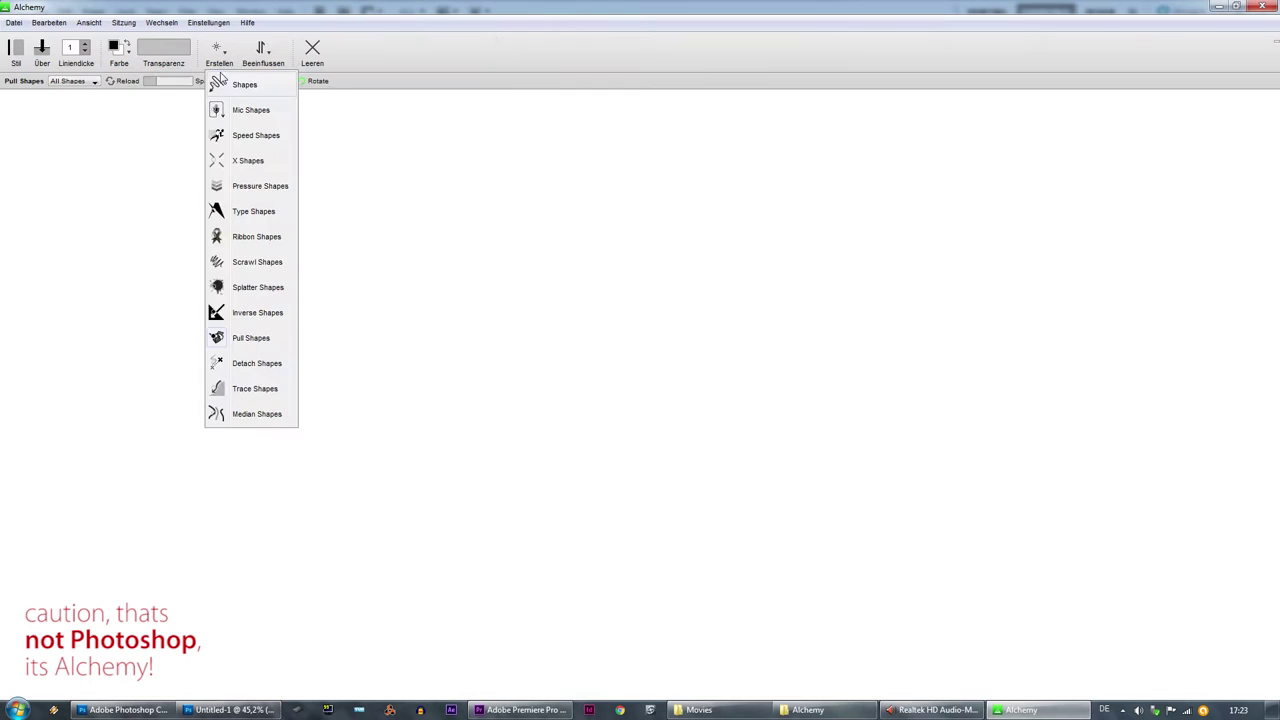
{"action": "left_click", "coordinate": [240, 366]}
{"action": "mouse_move", "coordinate": [255, 190]}
{"action": "left_mouse_down"}
{"action": "mouse_move", "coordinate": [521, 245]}
{"action": "mouse_move", "coordinate": [361, 348]}
{"action": "mouse_move", "coordinate": [457, 305]}
{"action": "left_mouse_up"}
{"action": "left_click", "coordinate": [219, 50]}
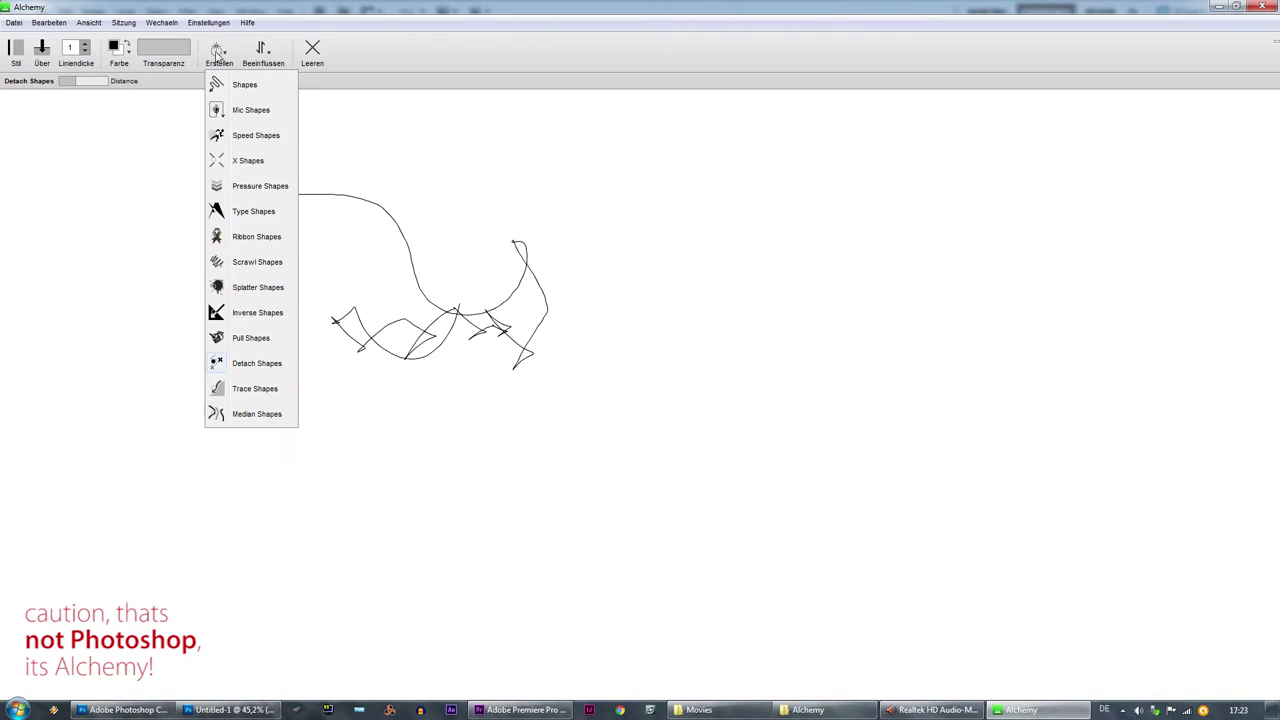
{"action": "left_click", "coordinate": [251, 212]}
{"action": "mouse_move", "coordinate": [342, 203]}
{"action": "left_mouse_down"}
{"action": "mouse_move", "coordinate": [864, 276]}
{"action": "mouse_move", "coordinate": [814, 498]}
{"action": "mouse_move", "coordinate": [318, 406]}
{"action": "mouse_move", "coordinate": [520, 370]}
{"action": "mouse_move", "coordinate": [720, 205]}
{"action": "mouse_move", "coordinate": [250, 245]}
{"action": "mouse_move", "coordinate": [160, 103]}
{"action": "left_mouse_up"}
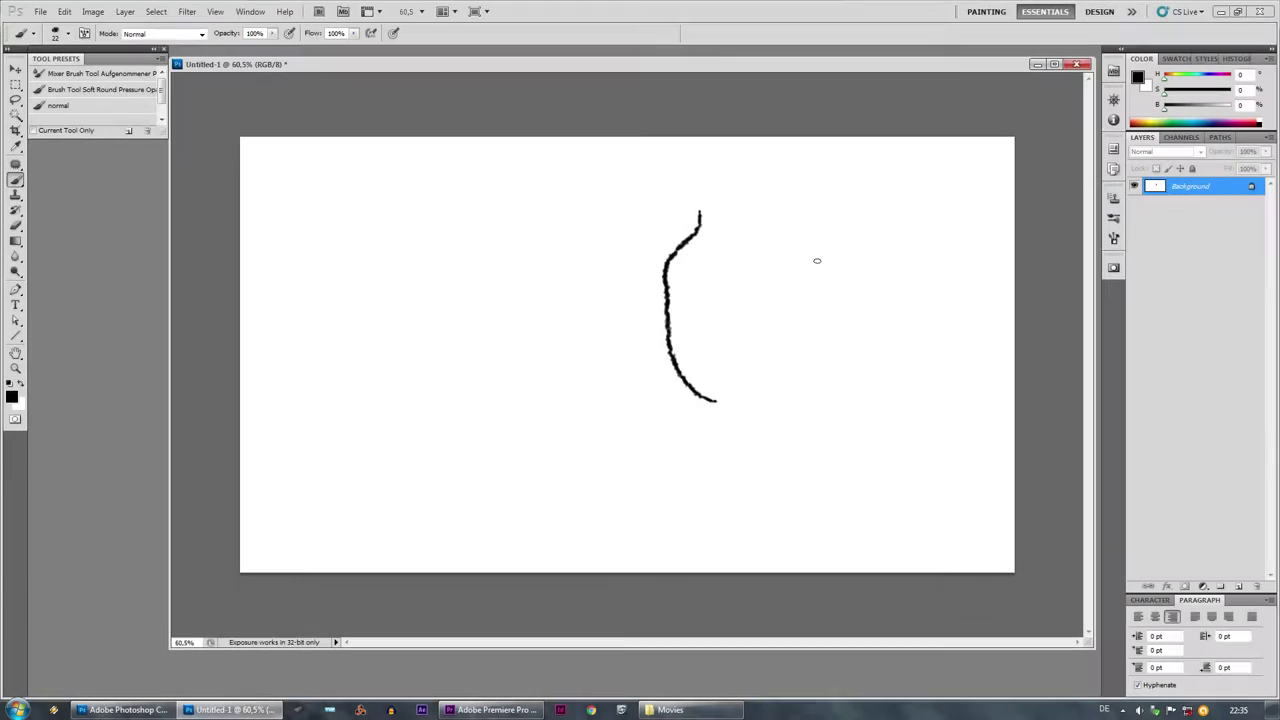
- Draw the cartoon artist's jaw, ear, closed eyes, nose and cheek lines in black on the Photoshop canvas
{"action": "left_click_drag", "start_coordinate": [828, 260], "coordinate": [740, 396]}
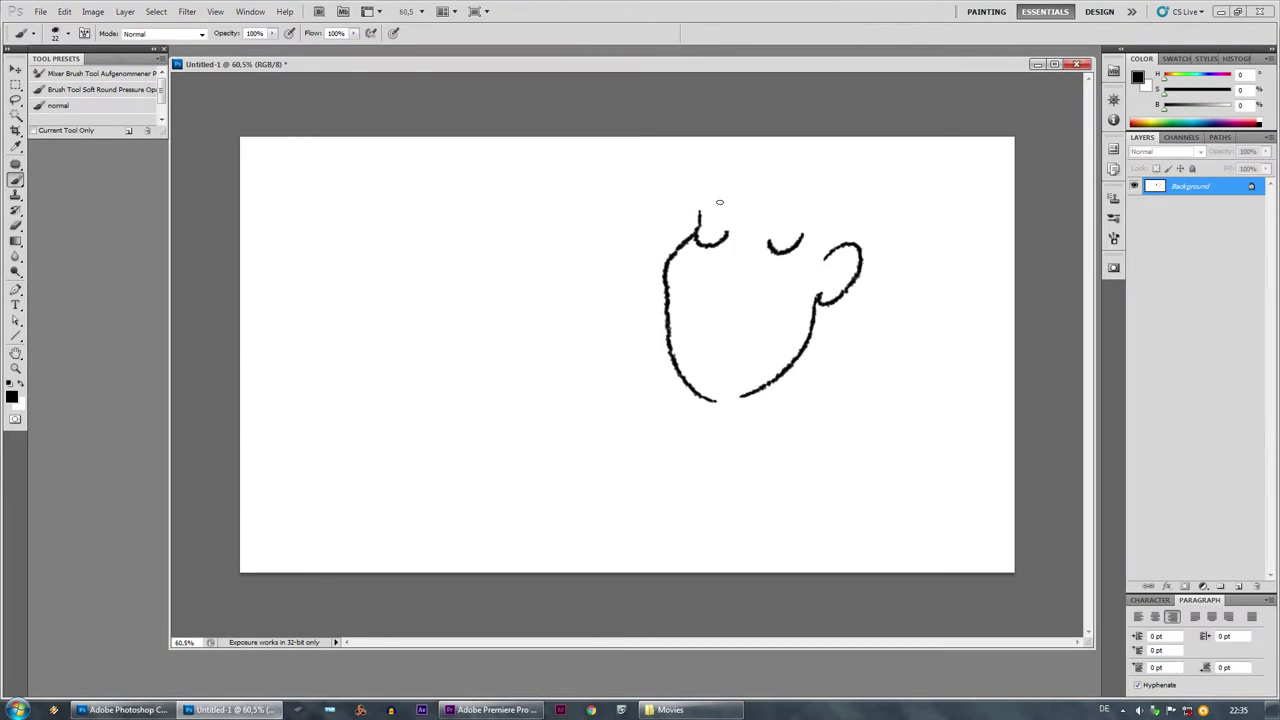
{"action": "left_click_drag", "start_coordinate": [699, 215], "coordinate": [716, 299]}
{"action": "key", "text": "ctrl+z"}
{"action": "mouse_move", "coordinate": [698, 188]}
{"action": "left_mouse_down"}
{"action": "mouse_move", "coordinate": [703, 257]}
{"action": "mouse_move", "coordinate": [728, 279]}
{"action": "left_mouse_up"}
{"action": "mouse_move", "coordinate": [731, 272]}
{"action": "left_mouse_down"}
{"action": "mouse_move", "coordinate": [748, 260]}
{"action": "mouse_move", "coordinate": [708, 294]}
{"action": "left_mouse_up"}
{"action": "left_click_drag", "start_coordinate": [795, 264], "coordinate": [803, 282]}
{"action": "left_click_drag", "start_coordinate": [785, 267], "coordinate": [843, 305]}
- Add the artist's curled moustache, chin beard hatching, inner ear line and raised eyebrows
{"action": "left_click_drag", "start_coordinate": [719, 288], "coordinate": [641, 290]}
{"action": "mouse_move", "coordinate": [740, 354]}
{"action": "left_mouse_down"}
{"action": "mouse_move", "coordinate": [752, 386]}
{"action": "mouse_move", "coordinate": [715, 400]}
{"action": "left_mouse_up"}
{"action": "left_click_drag", "start_coordinate": [848, 252], "coordinate": [827, 280]}
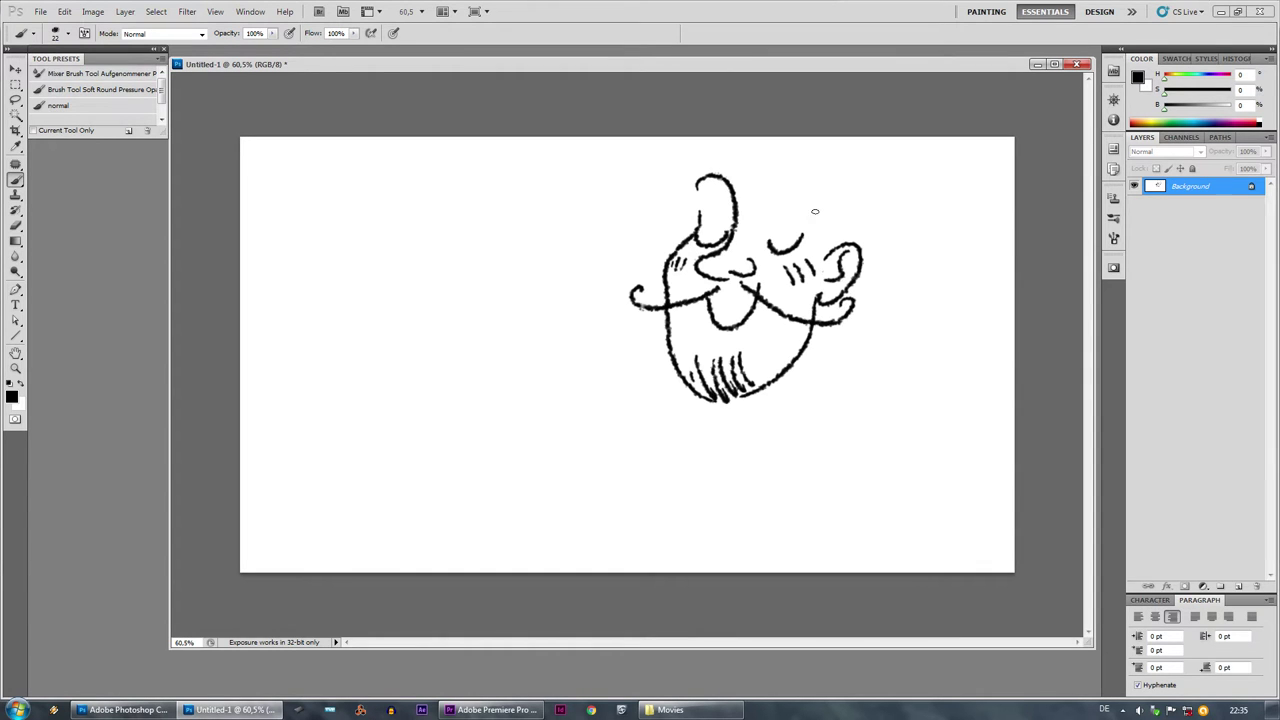
{"action": "left_click_drag", "start_coordinate": [820, 210], "coordinate": [763, 209]}
{"action": "left_click_drag", "start_coordinate": [738, 157], "coordinate": [715, 171]}
- Draw the artist's neck, open collar, coat front and shoulder lines below the head
{"action": "left_click_drag", "start_coordinate": [829, 325], "coordinate": [856, 379]}
{"action": "left_click_drag", "start_coordinate": [848, 373], "coordinate": [790, 445]}
{"action": "left_click_drag", "start_coordinate": [856, 384], "coordinate": [778, 480]}
{"action": "left_click_drag", "start_coordinate": [768, 404], "coordinate": [723, 532]}
{"action": "left_click_drag", "start_coordinate": [898, 398], "coordinate": [1014, 452]}
- Draw a paint palette with a row of paint wells, held by the artist's hand and sleeve
{"action": "mouse_move", "coordinate": [905, 478]}
{"action": "left_mouse_down"}
{"action": "mouse_move", "coordinate": [926, 475]}
{"action": "mouse_move", "coordinate": [789, 537]}
{"action": "mouse_move", "coordinate": [862, 484]}
{"action": "left_mouse_up"}
{"action": "left_click_drag", "start_coordinate": [944, 488], "coordinate": [942, 489]}
{"action": "left_click_drag", "start_coordinate": [918, 512], "coordinate": [916, 513]}
{"action": "left_click_drag", "start_coordinate": [879, 532], "coordinate": [836, 544]}
{"action": "left_click_drag", "start_coordinate": [797, 538], "coordinate": [795, 539]}
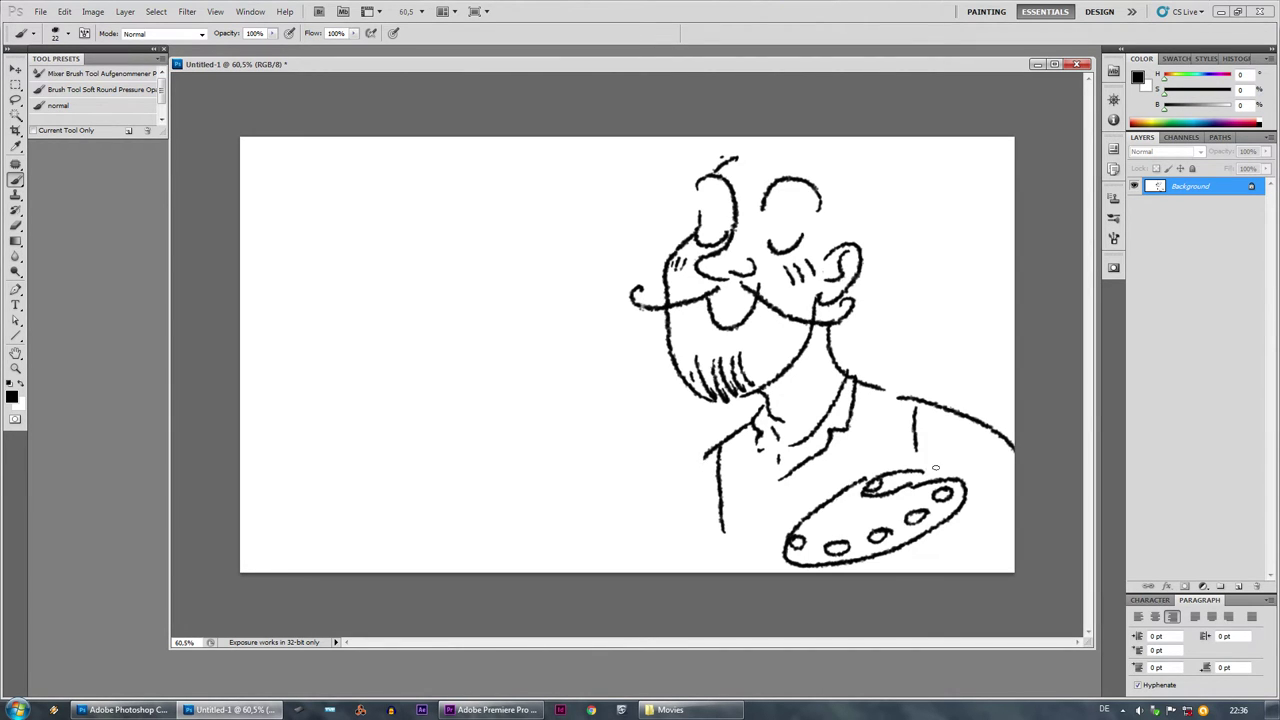
{"action": "left_click_drag", "start_coordinate": [968, 500], "coordinate": [956, 558]}
{"action": "left_click_drag", "start_coordinate": [958, 540], "coordinate": [916, 524]}
- Draw a slanted beret with a brim on the artist's head
{"action": "mouse_move", "coordinate": [726, 156]}
{"action": "left_mouse_down"}
{"action": "mouse_move", "coordinate": [856, 212]}
{"action": "mouse_move", "coordinate": [732, 140]}
{"action": "left_mouse_up"}
{"action": "left_click_drag", "start_coordinate": [862, 140], "coordinate": [930, 200]}
{"action": "left_click_drag", "start_coordinate": [786, 158], "coordinate": [900, 215]}
{"action": "left_click_drag", "start_coordinate": [878, 140], "coordinate": [912, 146]}
{"action": "left_click_drag", "start_coordinate": [858, 220], "coordinate": [868, 222]}
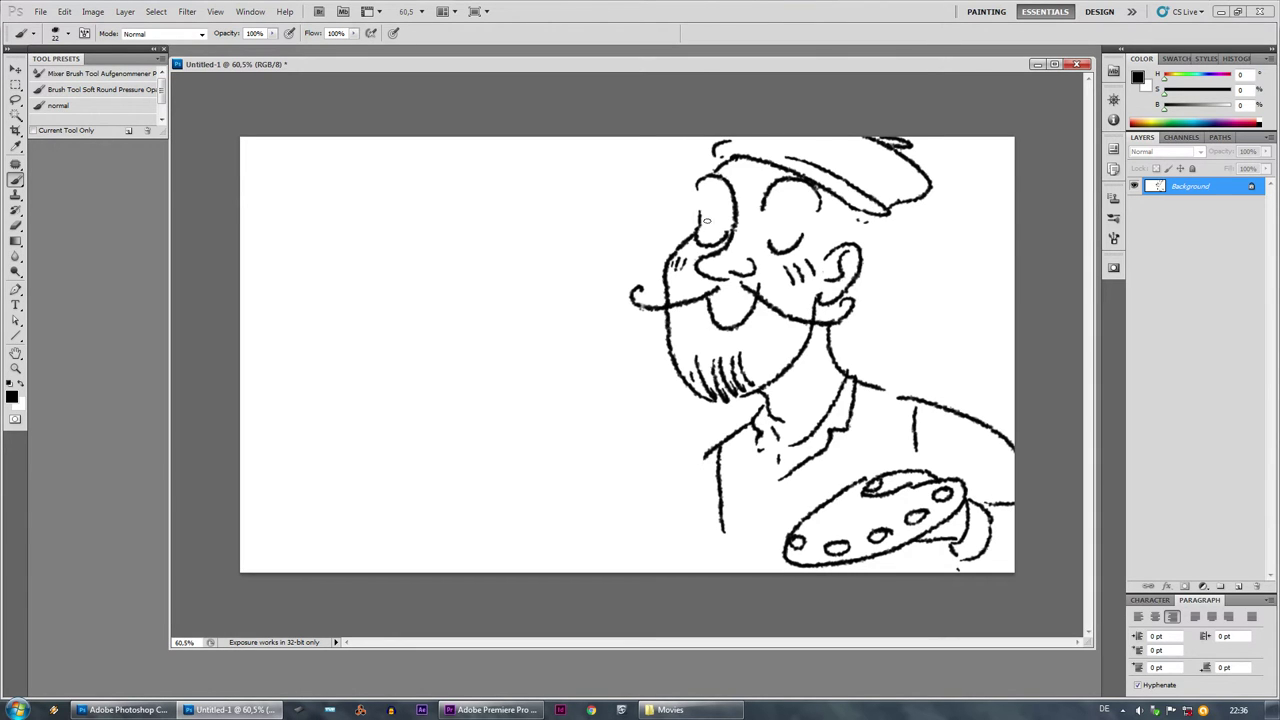
- Draw the artist's bent, raised arm with its cuff line and the sleeve folds beneath the elbow
{"action": "left_click_drag", "start_coordinate": [706, 454], "coordinate": [552, 302]}
{"action": "left_click_drag", "start_coordinate": [544, 374], "coordinate": [612, 512]}
{"action": "left_click_drag", "start_coordinate": [662, 496], "coordinate": [743, 553]}
{"action": "left_click_drag", "start_coordinate": [662, 510], "coordinate": [726, 572]}
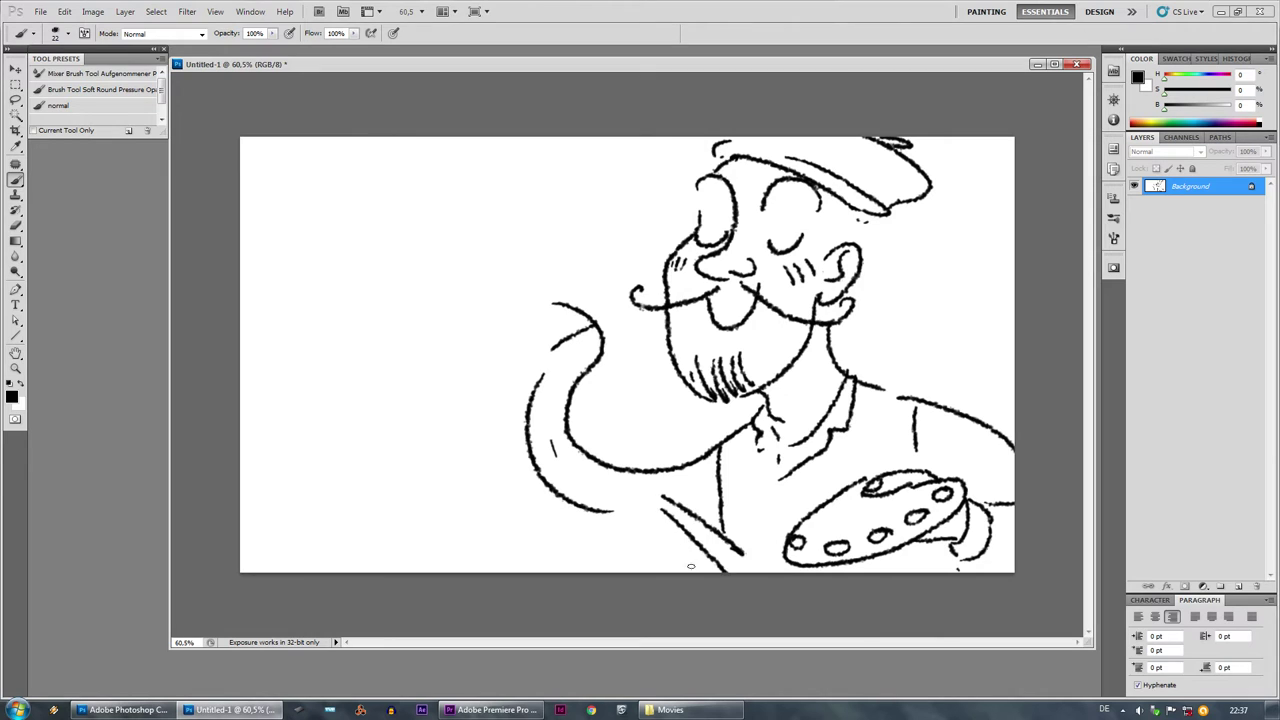
{"action": "left_click_drag", "start_coordinate": [624, 523], "coordinate": [652, 521]}
- Draw the coat's front opening line with small round buttons beside the palette
{"action": "mouse_move", "coordinate": [779, 456]}
{"action": "left_mouse_down"}
{"action": "mouse_move", "coordinate": [786, 571]}
{"action": "mouse_move", "coordinate": [778, 552]}
{"action": "left_mouse_up"}
{"action": "key", "text": "ctrl+z"}
{"action": "left_click_drag", "start_coordinate": [788, 483], "coordinate": [786, 494]}
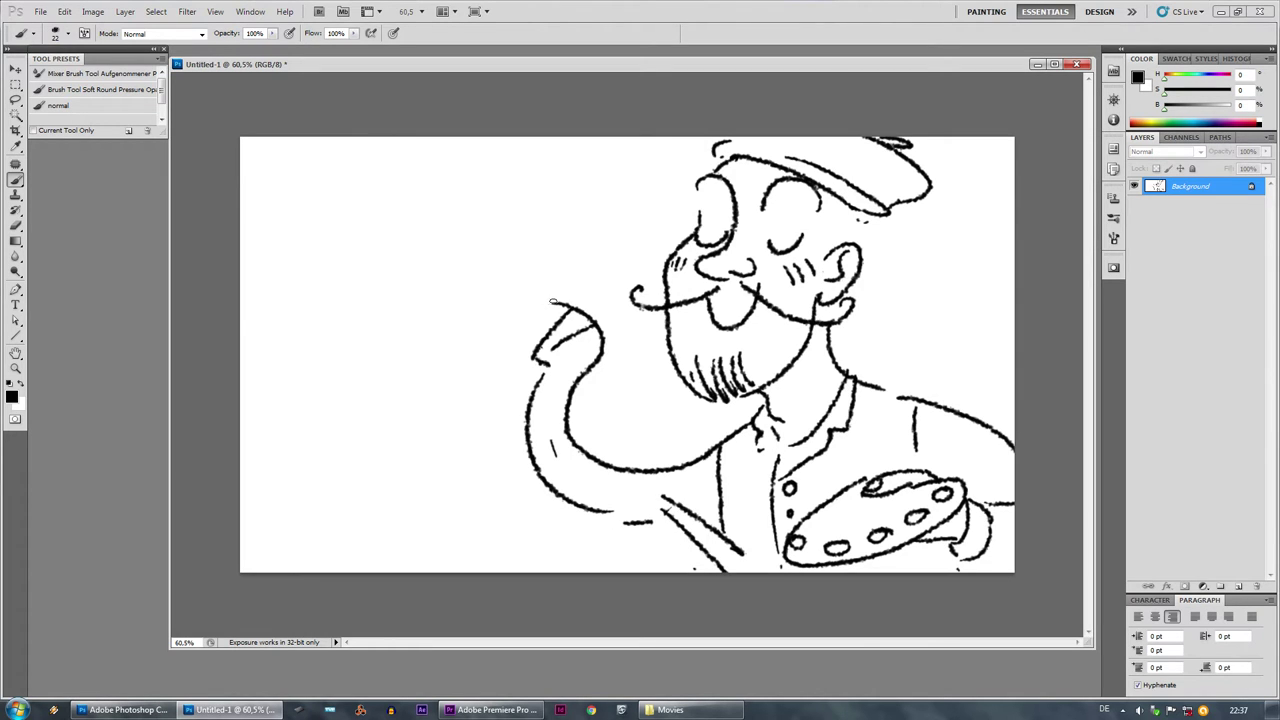
- Draw the hand with curled fingers at the end of the raised arm
{"action": "mouse_move", "coordinate": [553, 301]}
{"action": "left_mouse_down"}
{"action": "mouse_move", "coordinate": [460, 310]}
{"action": "mouse_move", "coordinate": [518, 356]}
{"action": "left_mouse_up"}
{"action": "left_click_drag", "start_coordinate": [492, 300], "coordinate": [488, 346]}
{"action": "left_click_drag", "start_coordinate": [524, 287], "coordinate": [548, 288]}
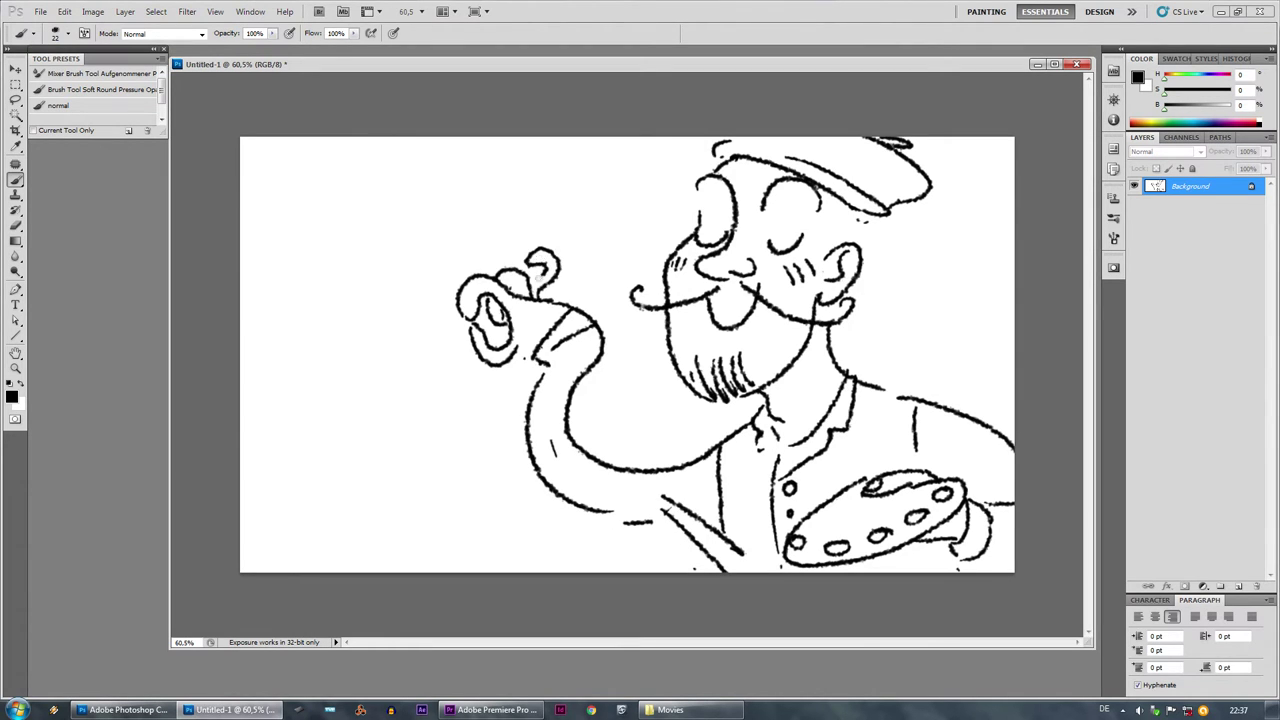
- Draw a paintbrush through the raised hand, touching a tilted canvas outlined by two long parallel edges
{"action": "left_click_drag", "start_coordinate": [426, 334], "coordinate": [606, 278]}
{"action": "mouse_move", "coordinate": [460, 332]}
{"action": "left_mouse_down"}
{"action": "mouse_move", "coordinate": [415, 334]}
{"action": "mouse_move", "coordinate": [378, 410]}
{"action": "left_mouse_up"}
{"action": "mouse_move", "coordinate": [318, 163]}
{"action": "left_mouse_down"}
{"action": "mouse_move", "coordinate": [370, 428]}
{"action": "mouse_move", "coordinate": [404, 492]}
{"action": "left_mouse_up"}
{"action": "left_click_drag", "start_coordinate": [384, 398], "coordinate": [394, 422]}
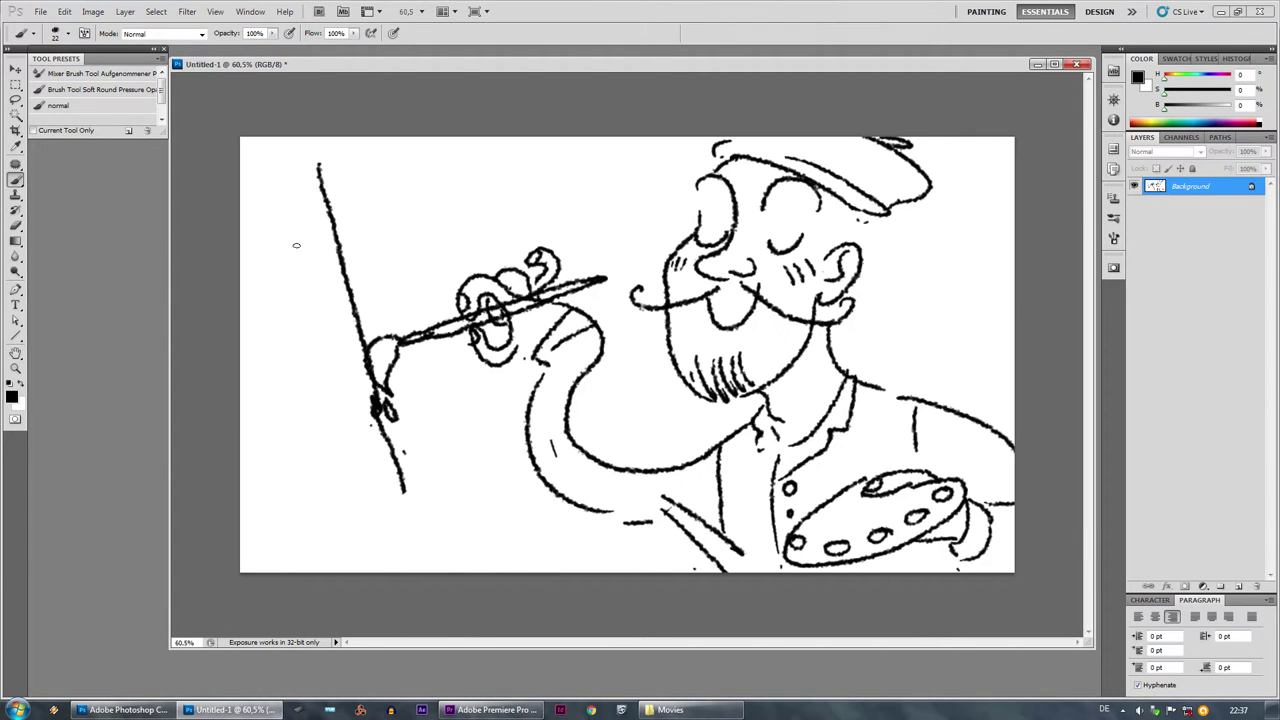
{"action": "left_click_drag", "start_coordinate": [292, 228], "coordinate": [366, 472]}
- Give the artist a wide toothy grin with dark teeth, half-open eyes and shaded-in eyebrows
{"action": "mouse_move", "coordinate": [758, 290]}
{"action": "left_mouse_down"}
{"action": "mouse_move", "coordinate": [793, 316]}
{"action": "mouse_move", "coordinate": [668, 340]}
{"action": "left_mouse_up"}
{"action": "left_click_drag", "start_coordinate": [670, 292], "coordinate": [698, 288]}
{"action": "left_click_drag", "start_coordinate": [762, 284], "coordinate": [794, 300]}
{"action": "mouse_move", "coordinate": [758, 304]}
{"action": "left_mouse_down"}
{"action": "mouse_move", "coordinate": [778, 327]}
{"action": "mouse_move", "coordinate": [695, 342]}
{"action": "left_mouse_up"}
{"action": "left_click_drag", "start_coordinate": [704, 308], "coordinate": [683, 332]}
{"action": "left_click_drag", "start_coordinate": [698, 302], "coordinate": [674, 322]}
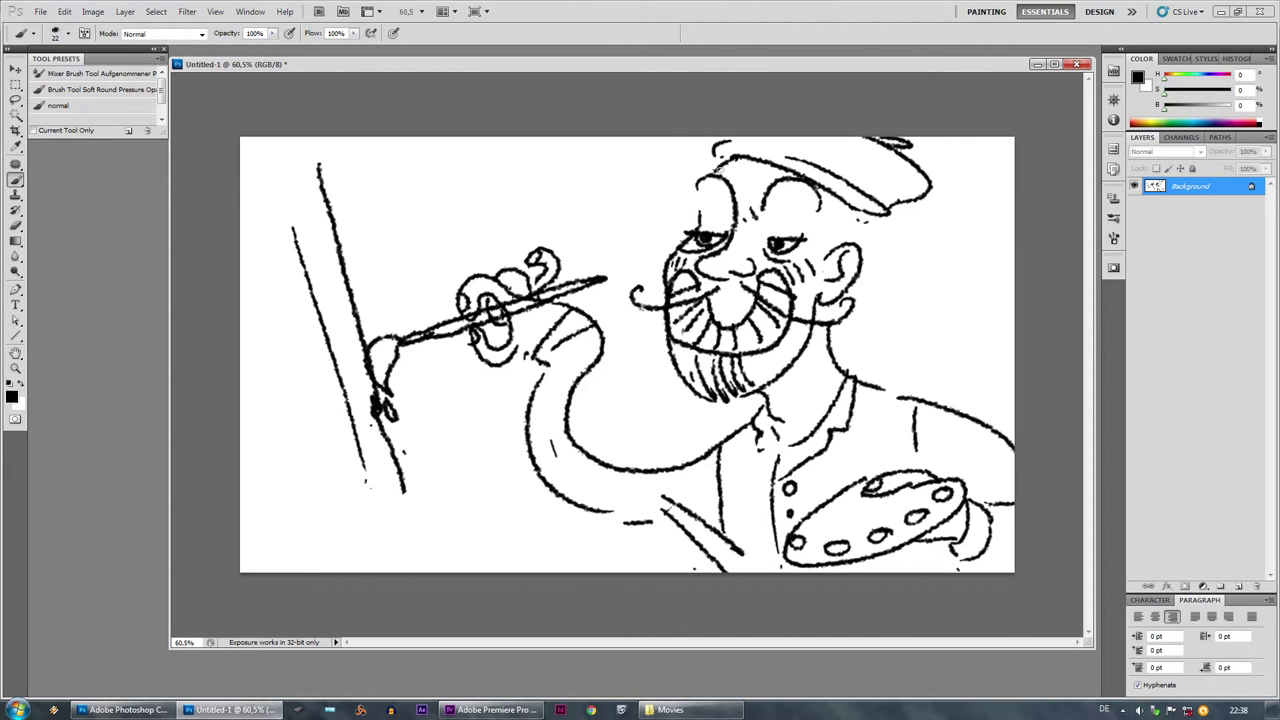
{"action": "left_click_drag", "start_coordinate": [815, 207], "coordinate": [688, 205]}
{"action": "left_click_drag", "start_coordinate": [735, 325], "coordinate": [755, 348]}
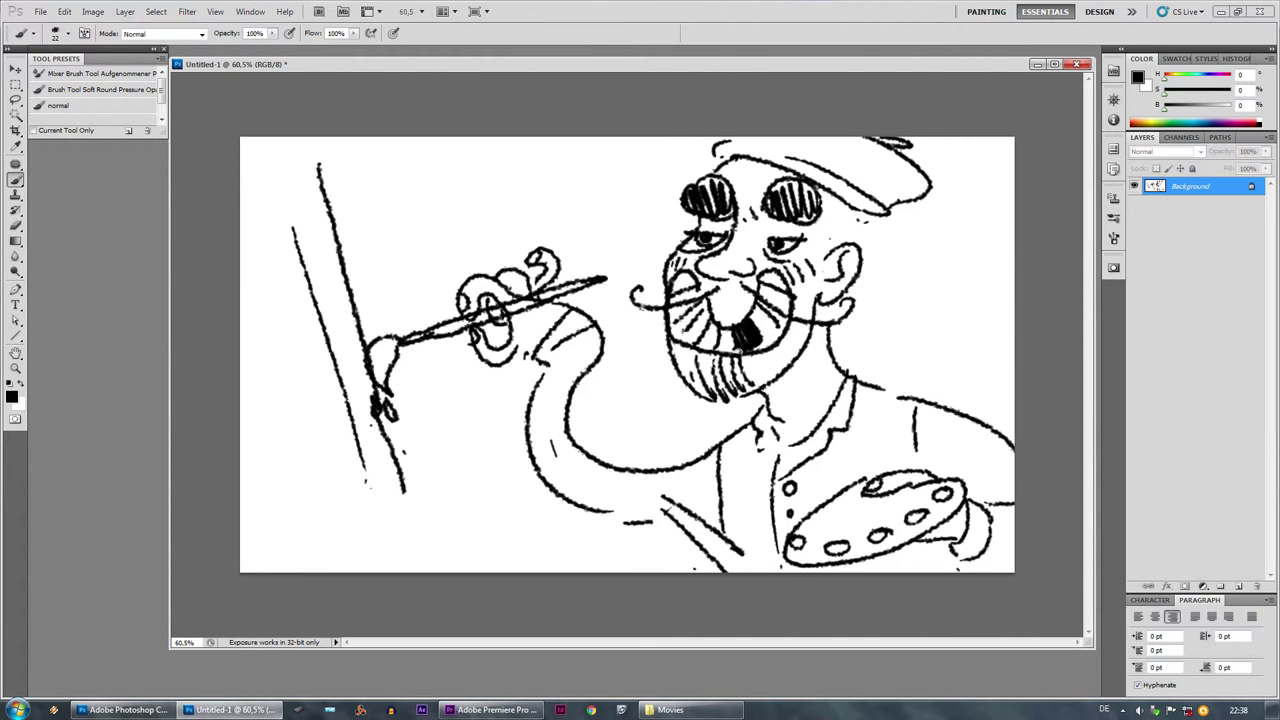
- Draw wavy hair hanging from under the beret behind the artist's ear
{"action": "left_click_drag", "start_coordinate": [866, 218], "coordinate": [896, 300]}
{"action": "left_click_drag", "start_coordinate": [862, 242], "coordinate": [912, 334]}
{"action": "left_click_drag", "start_coordinate": [848, 290], "coordinate": [872, 340]}
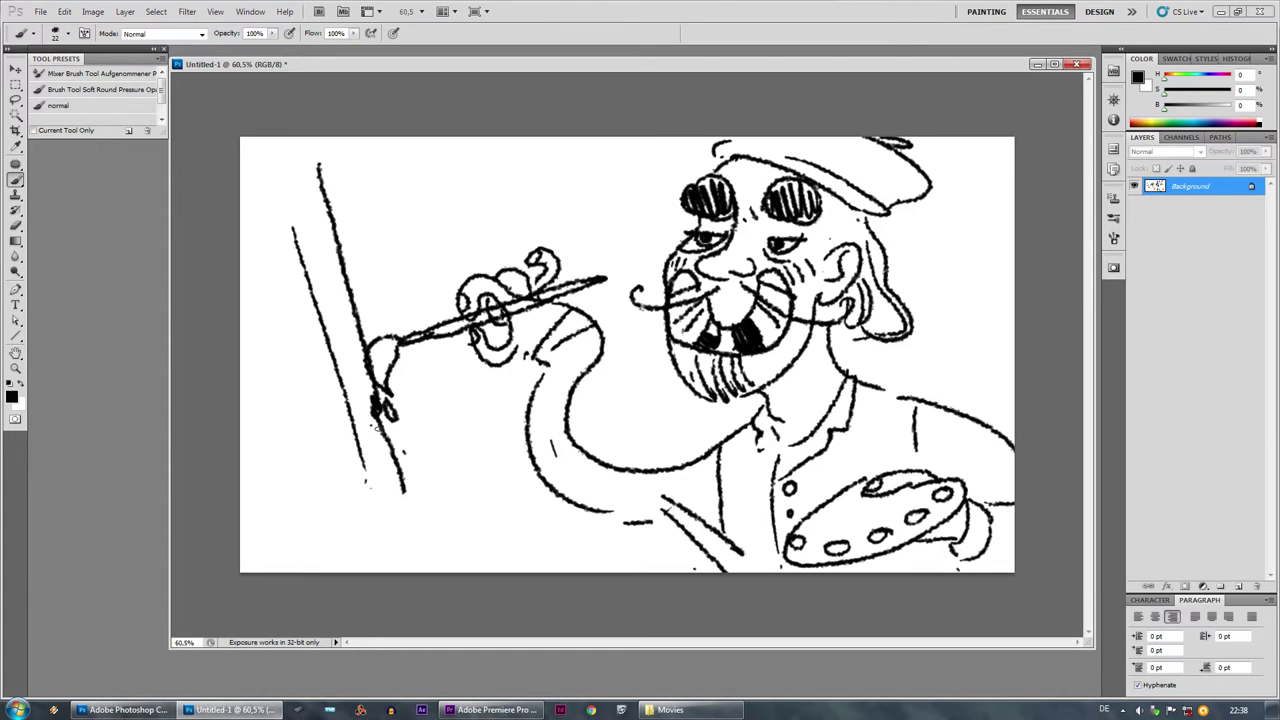
- Shade the face, coat, sleeve and canvas edge with a soft round brush at 178 px and 0% hardness
{"action": "right_click", "coordinate": [820, 276]}
{"action": "left_click", "coordinate": [883, 357]}
{"action": "mouse_move", "coordinate": [812, 298]}
{"action": "left_mouse_down"}
{"action": "mouse_move", "coordinate": [828, 282]}
{"action": "mouse_move", "coordinate": [841, 404]}
{"action": "mouse_move", "coordinate": [634, 514]}
{"action": "mouse_move", "coordinate": [429, 443]}
{"action": "left_mouse_up"}
- Cover the beret with dark leafy texture using the leaf-shaped 711 brush tip at 158 px
{"action": "right_click", "coordinate": [714, 320]}
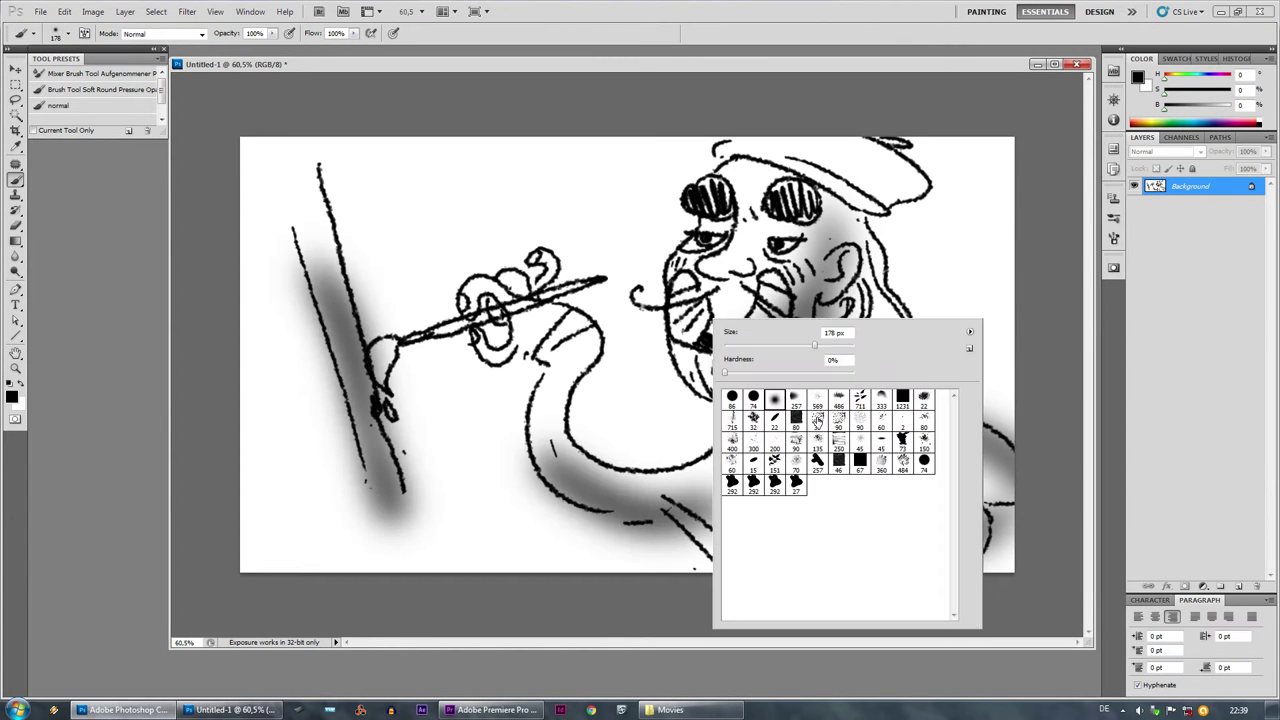
{"action": "left_click", "coordinate": [859, 401]}
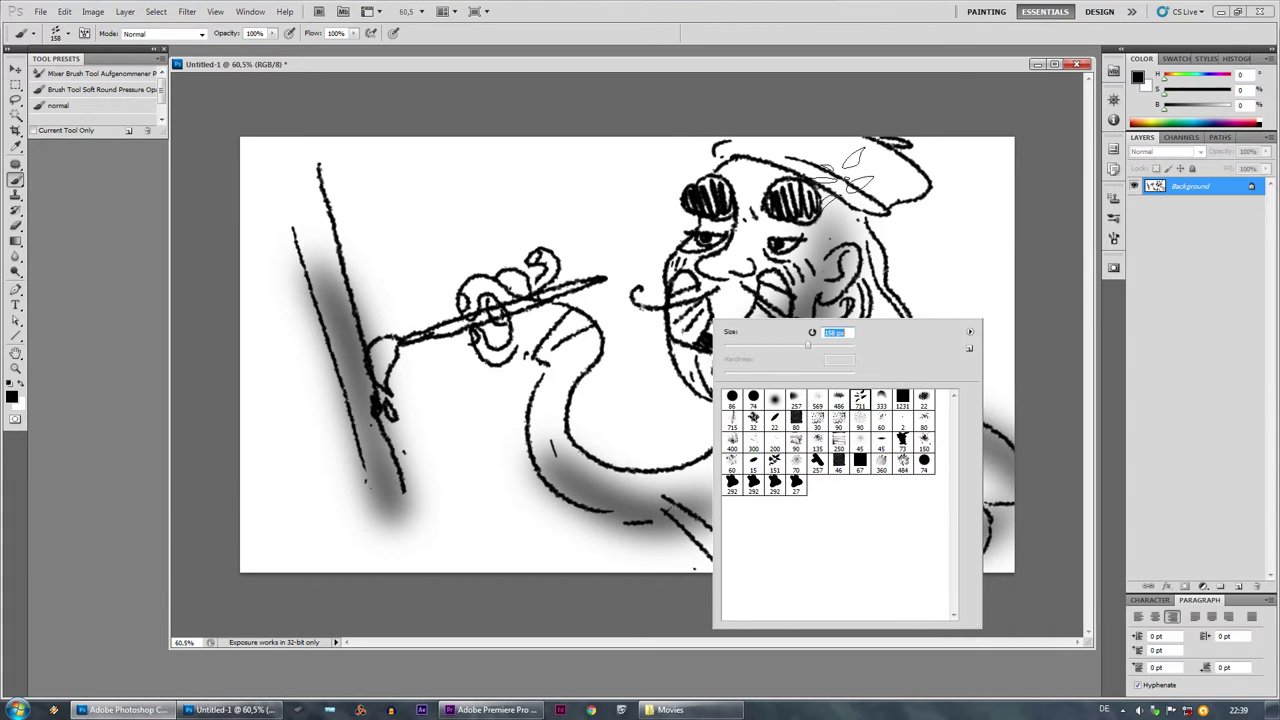
{"action": "mouse_move", "coordinate": [860, 178]}
{"action": "left_mouse_down"}
{"action": "mouse_move", "coordinate": [878, 190]}
{"action": "mouse_move", "coordinate": [808, 152]}
{"action": "mouse_move", "coordinate": [724, 158]}
{"action": "left_mouse_up"}
- Switch to a 20 px round brush, sample colors and add short strokes beside the artist's hair
{"action": "right_click", "coordinate": [875, 190]}
{"action": "left_click", "coordinate": [908, 272]}
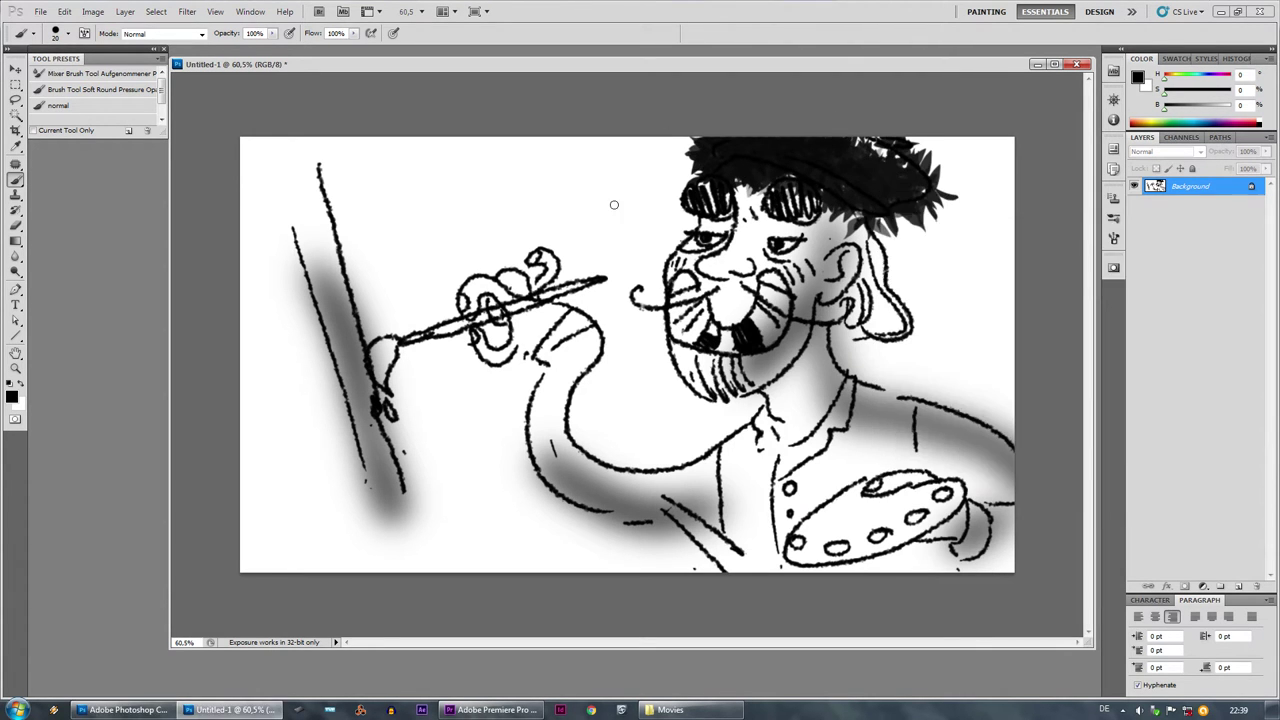
{"action": "left_click", "coordinate": [614, 203], "text": "alt"}
{"action": "right_click", "coordinate": [865, 171]}
{"action": "left_click", "coordinate": [878, 169]}
{"action": "left_click", "coordinate": [817, 163]}
{"action": "mouse_move", "coordinate": [842, 174]}
{"action": "left_mouse_down"}
{"action": "mouse_move", "coordinate": [859, 176]}
{"action": "mouse_move", "coordinate": [852, 184]}
{"action": "left_mouse_up"}
{"action": "left_click", "coordinate": [893, 198], "text": "alt"}
{"action": "mouse_move", "coordinate": [938, 259]}
{"action": "left_mouse_down"}
{"action": "mouse_move", "coordinate": [943, 280]}
{"action": "mouse_move", "coordinate": [955, 275]}
{"action": "left_mouse_up"}
{"action": "left_click_drag", "start_coordinate": [941, 270], "coordinate": [953, 265]}
{"action": "left_click_drag", "start_coordinate": [961, 256], "coordinate": [965, 270]}
{"action": "left_click_drag", "start_coordinate": [971, 241], "coordinate": [974, 259]}
{"action": "left_click", "coordinate": [976, 269]}
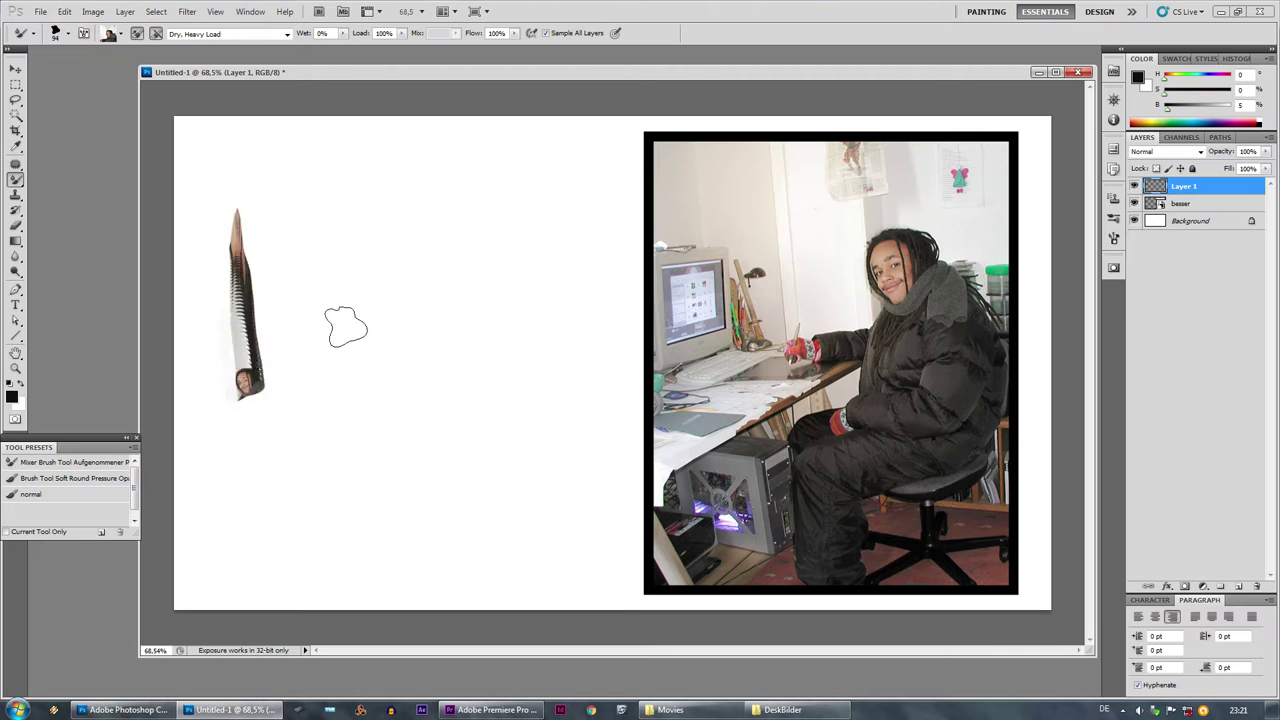
- Undo the last Mixer Brush stroke, load the brush with the face from the photo and paint a curling stroke
{"action": "key", "text": "ctrl+z"}
{"action": "right_click", "coordinate": [857, 271]}
{"action": "left_click", "coordinate": [896, 275], "text": "alt"}
{"action": "mouse_move", "coordinate": [246, 168]}
{"action": "left_mouse_down"}
{"action": "mouse_move", "coordinate": [256, 416]}
{"action": "mouse_move", "coordinate": [217, 302]}
{"action": "mouse_move", "coordinate": [252, 383]}
{"action": "left_mouse_up"}
{"action": "key", "text": "ctrl+z"}
- Paint a wavy, fading face stroke beside the curled one with a 292 blob-shaped brush tip
{"action": "right_click", "coordinate": [384, 280]}
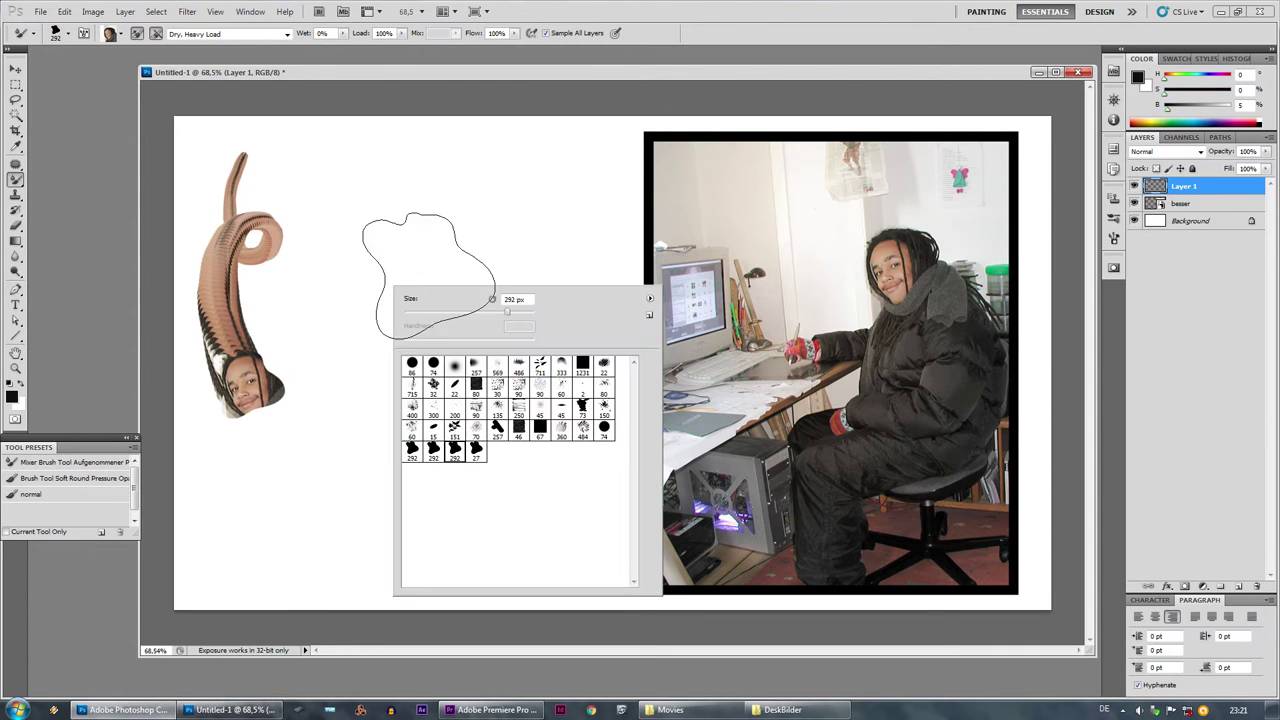
{"action": "left_click_drag", "start_coordinate": [322, 156], "coordinate": [341, 388]}
{"action": "key", "text": "ctrl+z"}
- Paint a scattered trail of tiny faces between the wavy stroke and the photo with the 27 brush tip
{"action": "right_click", "coordinate": [486, 273]}
{"action": "left_click", "coordinate": [577, 445]}
{"action": "left_click_drag", "start_coordinate": [433, 155], "coordinate": [455, 385]}
- Try scattering faces with the brush enlarged to 349 px, and undo the stroke
{"action": "right_click", "coordinate": [435, 283]}
{"action": "left_click_drag", "start_coordinate": [516, 315], "coordinate": [562, 315]}
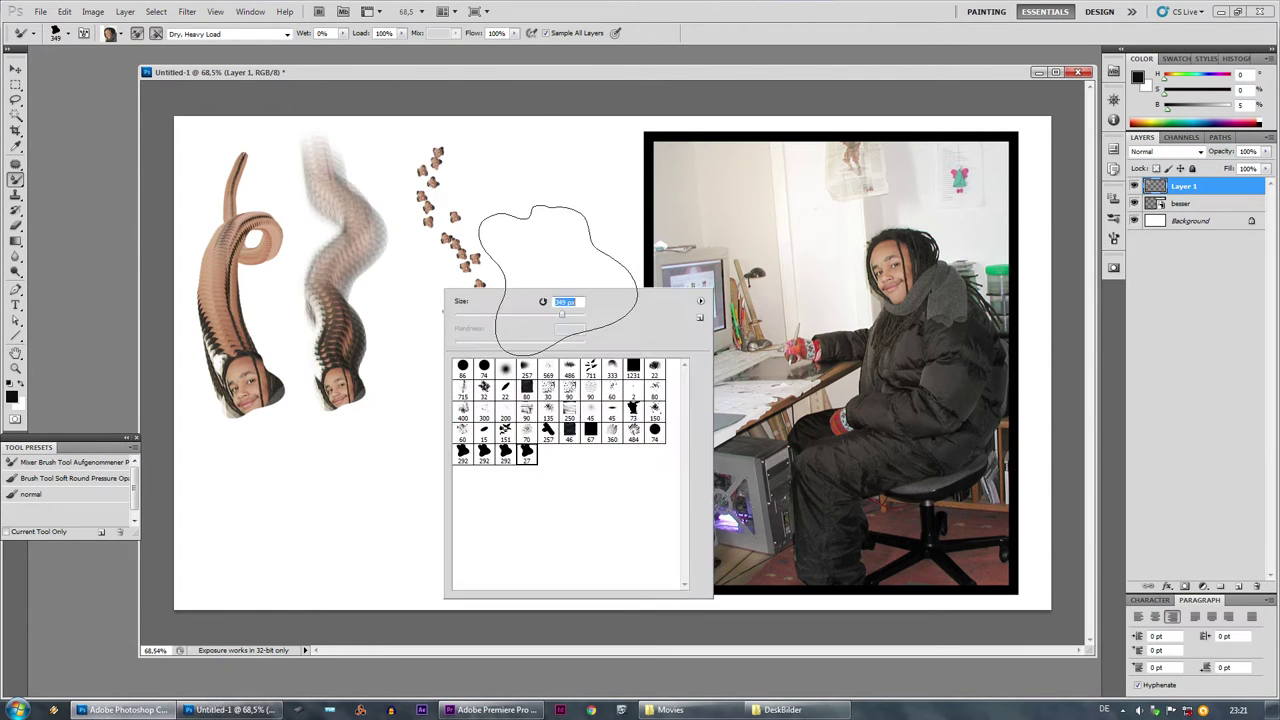
{"action": "left_click_drag", "start_coordinate": [455, 180], "coordinate": [430, 500]}
{"action": "key", "text": "ctrl+z"}
- Set the brush size to 110 px and scatter face stamps across the white area around the earlier strokes
{"action": "right_click", "coordinate": [451, 277]}
{"action": "left_click_drag", "start_coordinate": [577, 311], "coordinate": [562, 312]}
{"action": "key", "text": "ctrl+z"}
{"action": "mouse_move", "coordinate": [445, 160]}
{"action": "left_mouse_down"}
{"action": "mouse_move", "coordinate": [475, 385]}
{"action": "mouse_move", "coordinate": [534, 292]}
{"action": "left_mouse_up"}
{"action": "left_click_drag", "start_coordinate": [403, 411], "coordinate": [505, 575]}
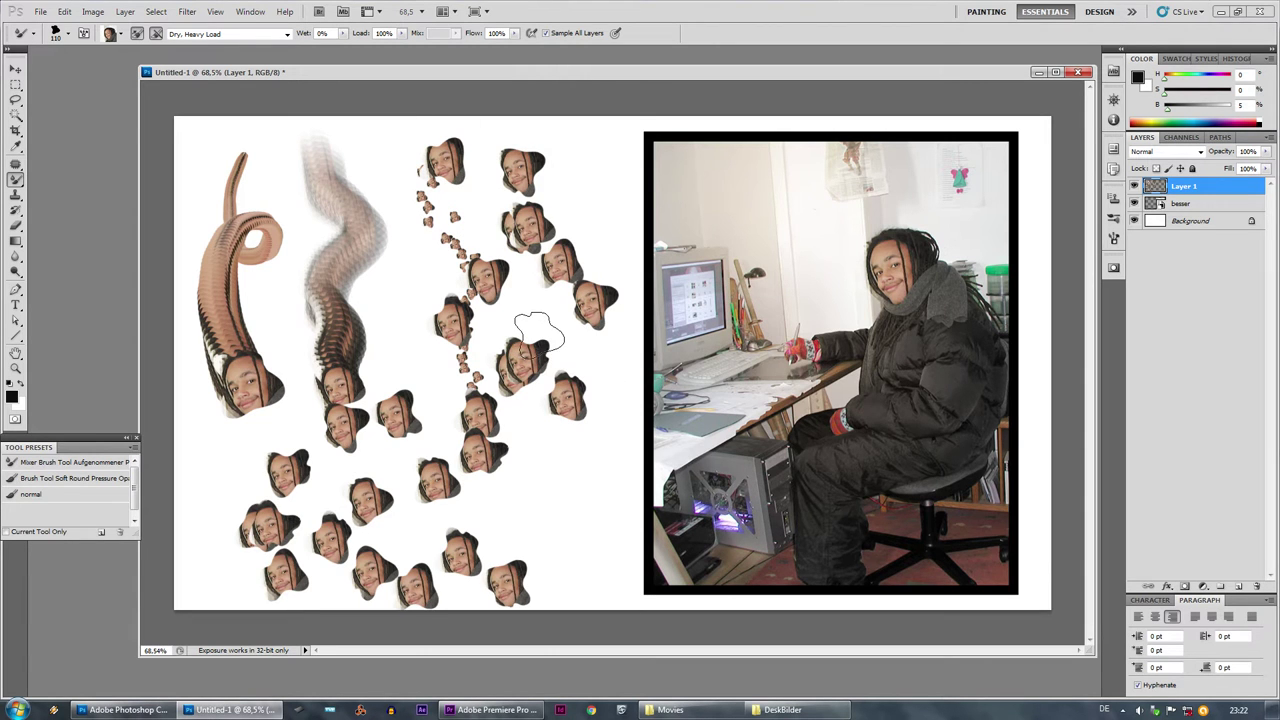
{"action": "mouse_move", "coordinate": [539, 330]}
{"action": "left_mouse_down"}
{"action": "mouse_move", "coordinate": [545, 420]}
{"action": "mouse_move", "coordinate": [480, 500]}
{"action": "left_mouse_up"}
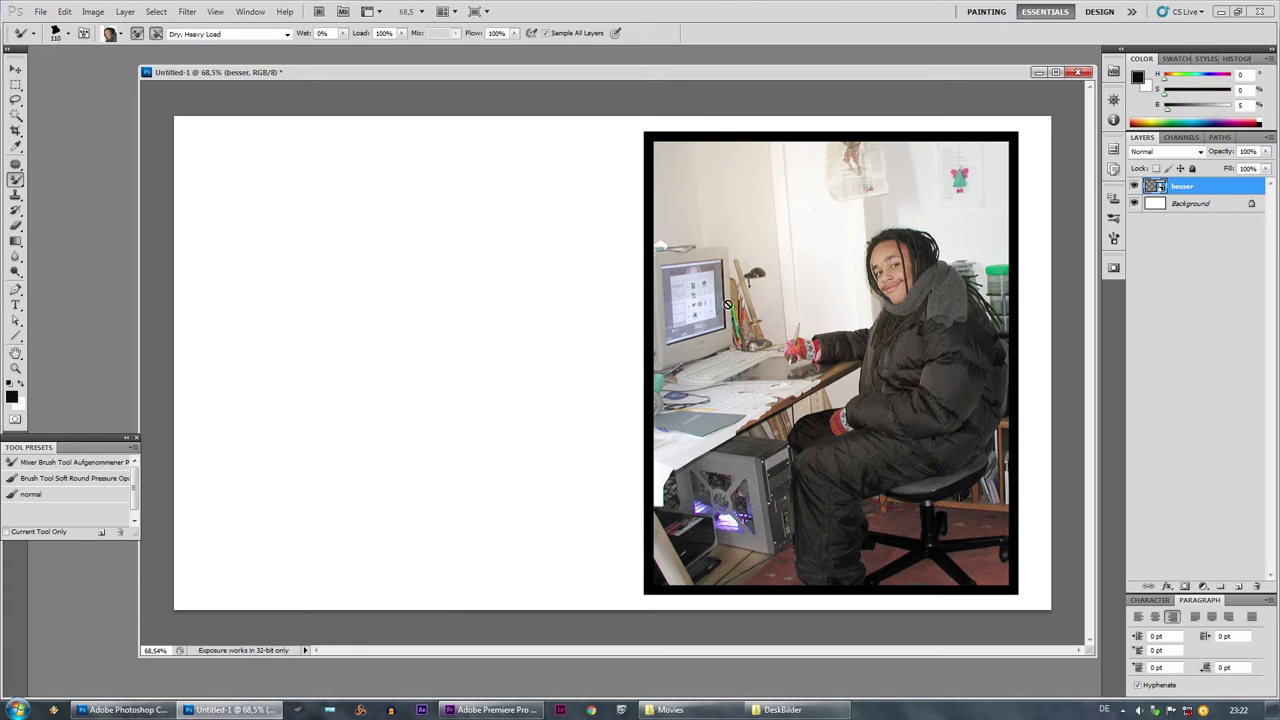
- Create a new layer, sample the face from the photo with a 494 px brush, and stamp it onto the white area
{"action": "key", "text": "ctrl+shift+alt+n"}
{"action": "right_click", "coordinate": [884, 270]}
{"action": "left_click", "coordinate": [926, 350]}
{"action": "key", "text": "Return"}
{"action": "left_click", "coordinate": [893, 275], "text": "alt"}
{"action": "left_click_drag", "start_coordinate": [334, 174], "coordinate": [354, 252]}
{"action": "key", "text": "ctrl+z"}
{"action": "left_click", "coordinate": [372, 284]}
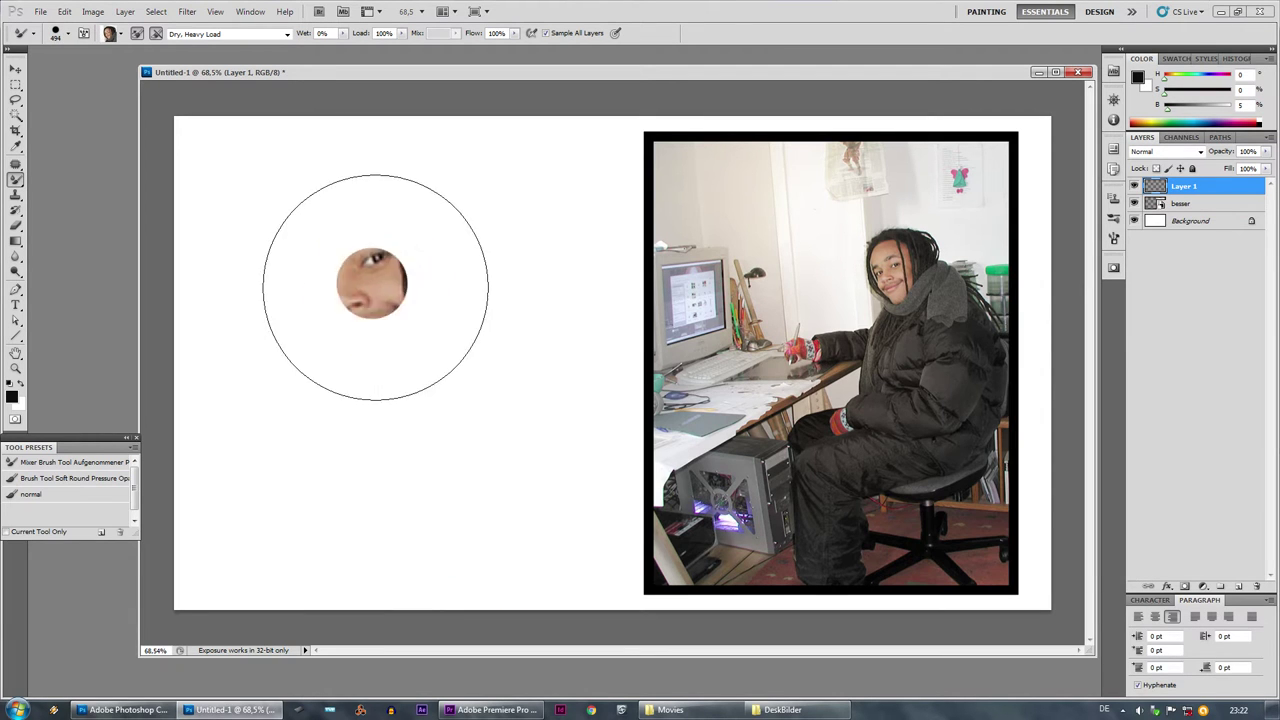
{"action": "left_click", "coordinate": [376, 289]}
- Shrink the brush, sample the stamped portrait's mouth, and paint a wider, curled smile on the cheek
{"action": "right_click", "coordinate": [446, 290]}
{"action": "left_click", "coordinate": [491, 317]}
{"action": "key", "text": "Return"}
{"action": "left_click", "coordinate": [408, 316], "text": "alt"}
{"action": "left_click_drag", "start_coordinate": [400, 304], "coordinate": [392, 325]}
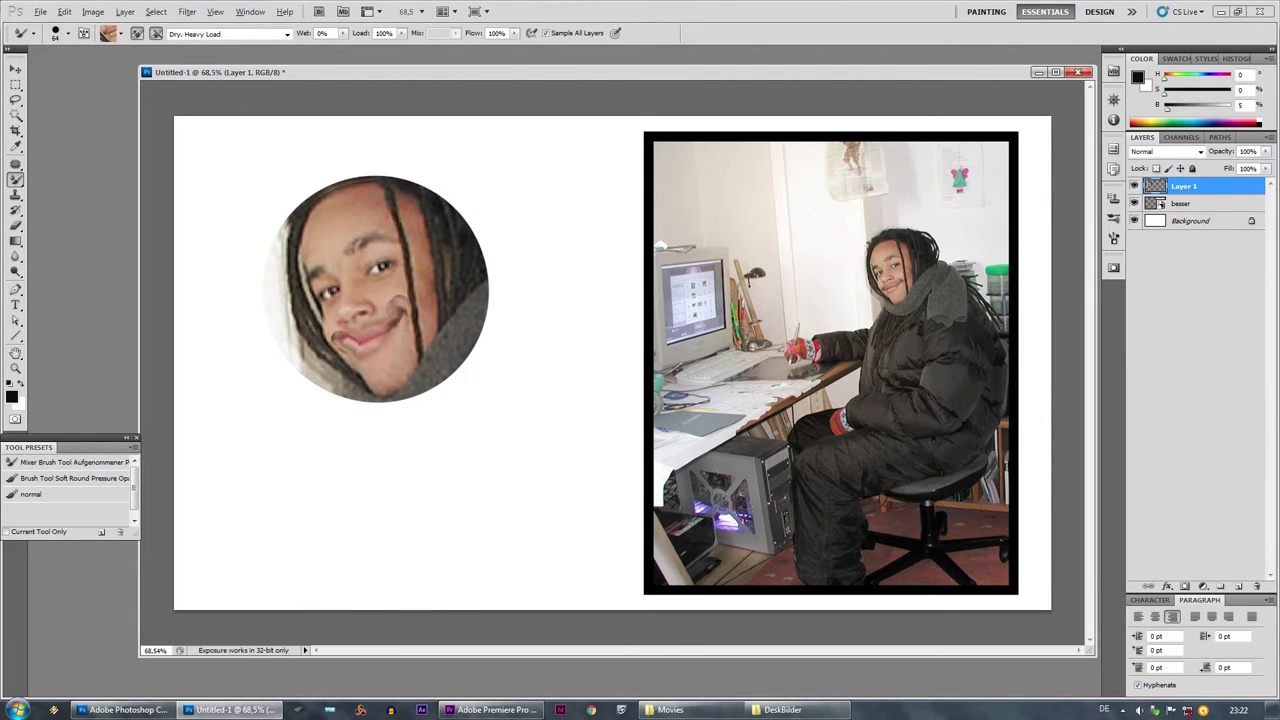
{"action": "scroll", "coordinate": [332, 290], "scroll_direction": "down", "scroll_amount": 1}
{"action": "scroll", "coordinate": [325, 262], "scroll_direction": "up", "scroll_amount": 2}
- Resample the portrait's eyebrow and skin areas and paint thick joined eyebrows above both eyes
{"action": "left_click", "coordinate": [321, 246], "text": "alt"}
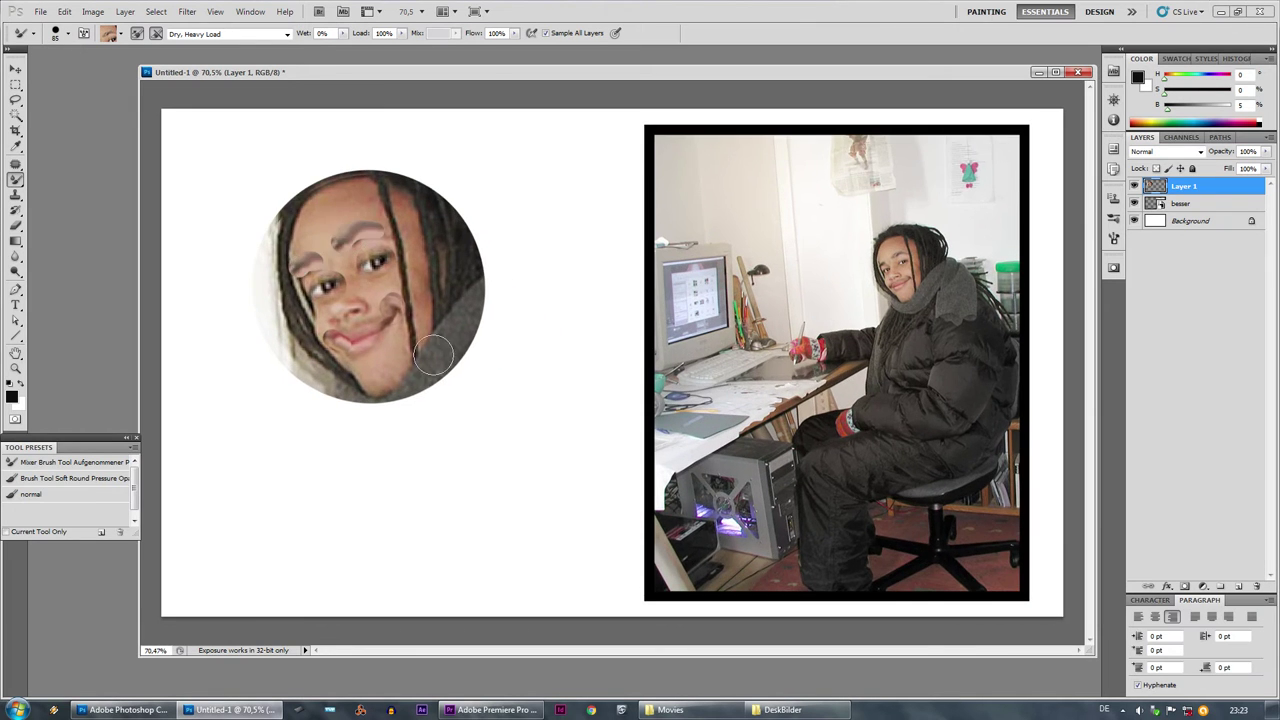
{"action": "scroll", "coordinate": [433, 345], "scroll_direction": "down", "scroll_amount": 1}
{"action": "scroll", "coordinate": [430, 300], "scroll_direction": "up", "scroll_amount": 1}
{"action": "scroll", "coordinate": [424, 246], "scroll_direction": "down", "scroll_amount": 1}
{"action": "right_click", "coordinate": [447, 247]}
{"action": "left_click", "coordinate": [476, 275]}
{"action": "key", "text": "Return"}
{"action": "left_click", "coordinate": [413, 233], "text": "alt"}
{"action": "left_click_drag", "start_coordinate": [398, 239], "coordinate": [359, 261]}
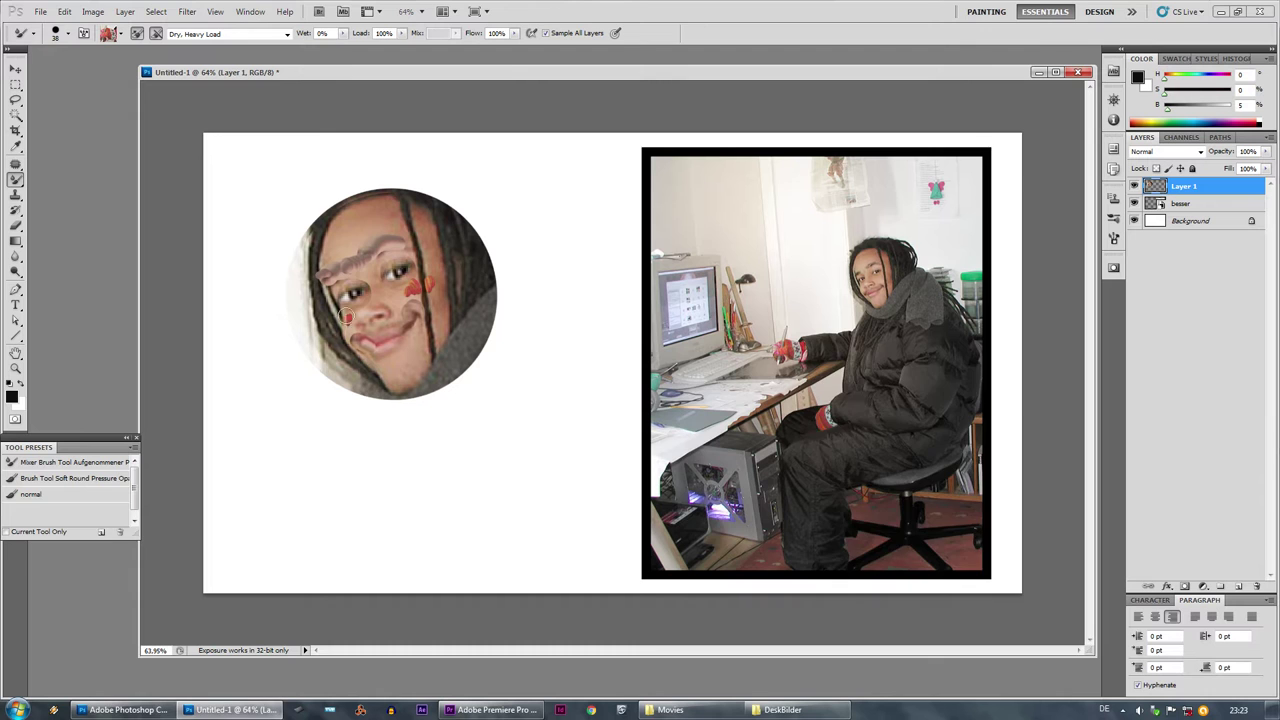
- Sample the red glove from the photo and paint red patches on the portrait's cheeks and nose
{"action": "right_click", "coordinate": [798, 362]}
{"action": "mouse_move", "coordinate": [346, 316]}
{"action": "left_mouse_down"}
{"action": "mouse_move", "coordinate": [346, 329]}
{"action": "mouse_move", "coordinate": [359, 314]}
{"action": "left_mouse_up"}
{"action": "left_click", "coordinate": [829, 388]}
{"action": "key", "text": "Return"}
{"action": "left_click", "coordinate": [788, 353], "text": "alt"}
{"action": "scroll", "coordinate": [418, 236], "scroll_direction": "up", "scroll_amount": 1}
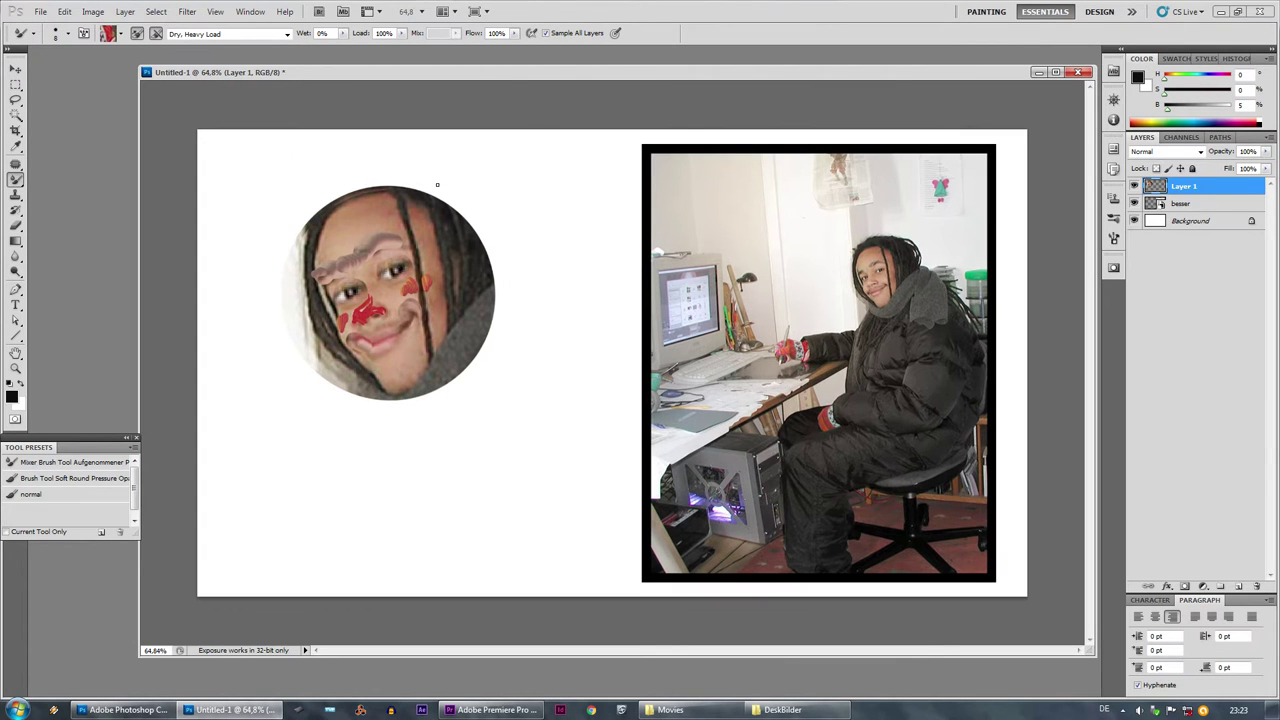
- Sample the portrait's dark hair with a 35 px brush and paint black strands outward from the head
{"action": "right_click", "coordinate": [447, 255]}
{"action": "left_click", "coordinate": [479, 282]}
{"action": "key", "text": "Return"}
{"action": "left_click", "coordinate": [452, 222], "text": "alt"}
{"action": "left_click_drag", "start_coordinate": [427, 189], "coordinate": [511, 264]}
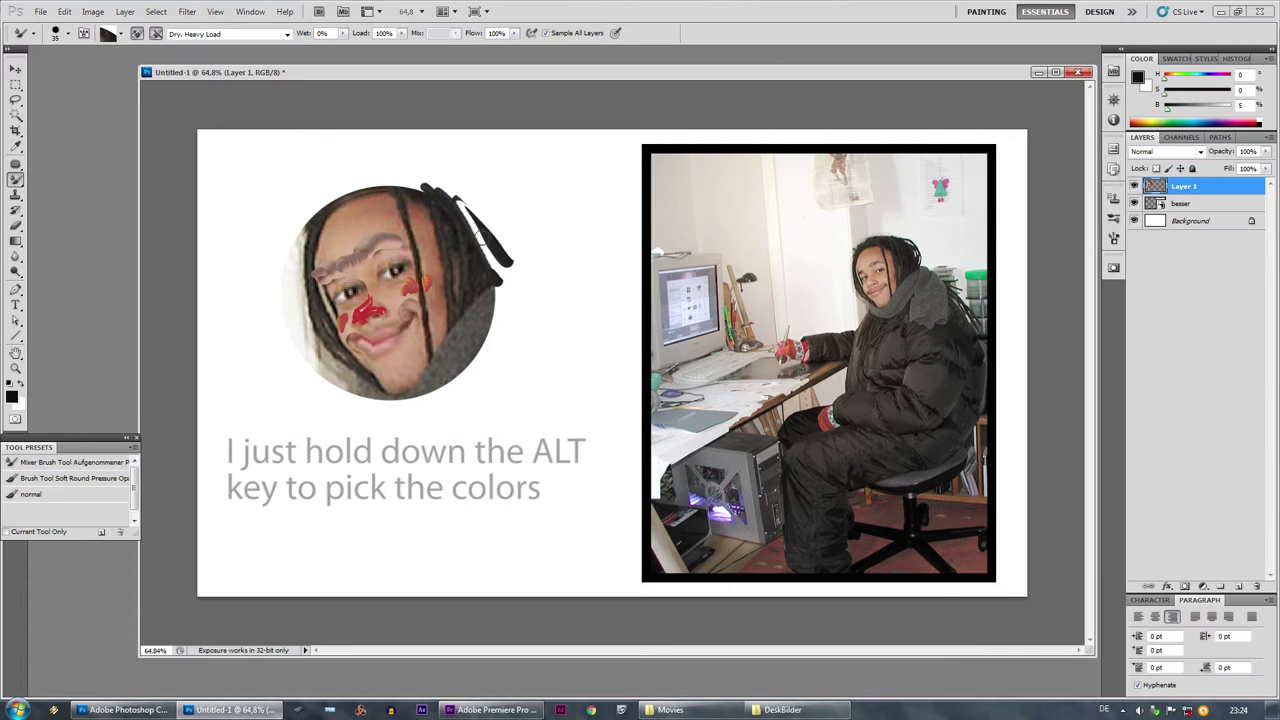
- Sample the white canvas and paint over the circle's outer edges to trim the portrait down to the face
{"action": "left_click", "coordinate": [520, 225], "text": "alt"}
{"action": "left_click_drag", "start_coordinate": [467, 208], "coordinate": [492, 328]}
{"action": "mouse_move", "coordinate": [327, 311]}
{"action": "left_mouse_down"}
{"action": "mouse_move", "coordinate": [522, 289]}
{"action": "mouse_move", "coordinate": [387, 414]}
{"action": "mouse_move", "coordinate": [392, 176]}
{"action": "left_mouse_up"}
- Reduce the brush to 16 px and paint an open, gap-toothed mouth, sampling the dark hair
{"action": "right_click", "coordinate": [530, 308]}
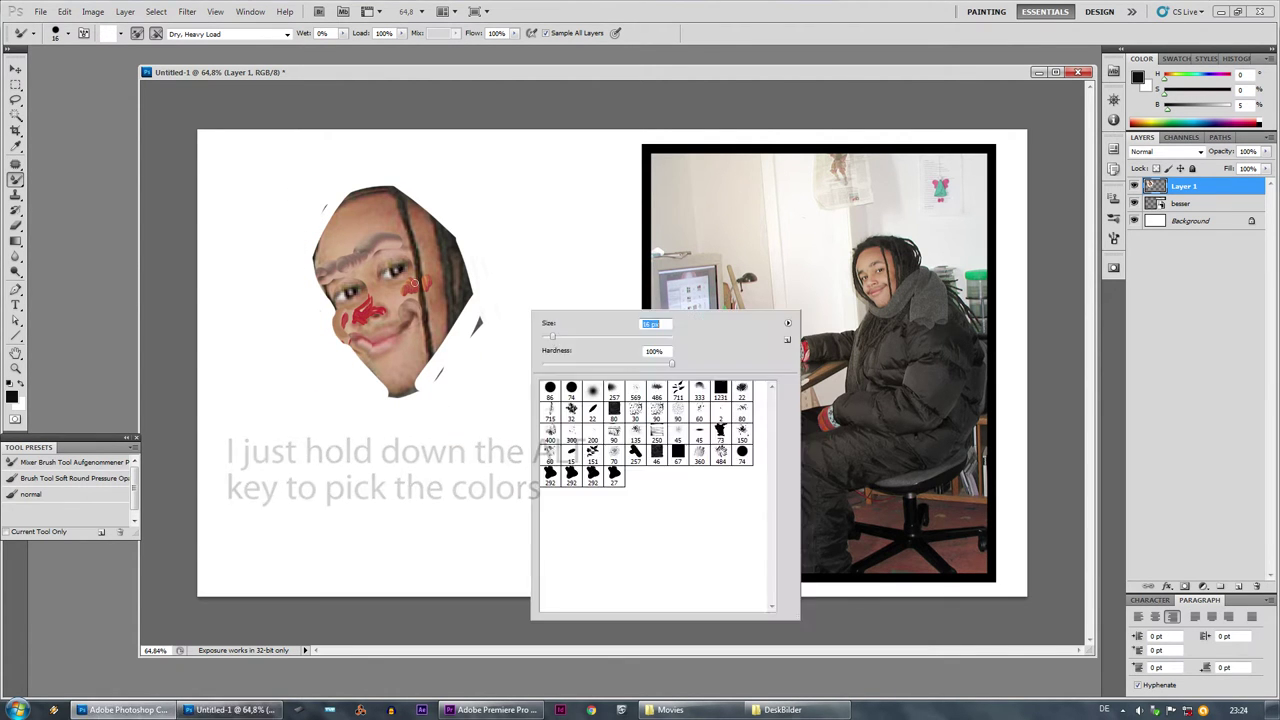
{"action": "left_click", "coordinate": [555, 336]}
{"action": "key", "text": "Return"}
{"action": "left_click", "coordinate": [443, 281], "text": "alt"}
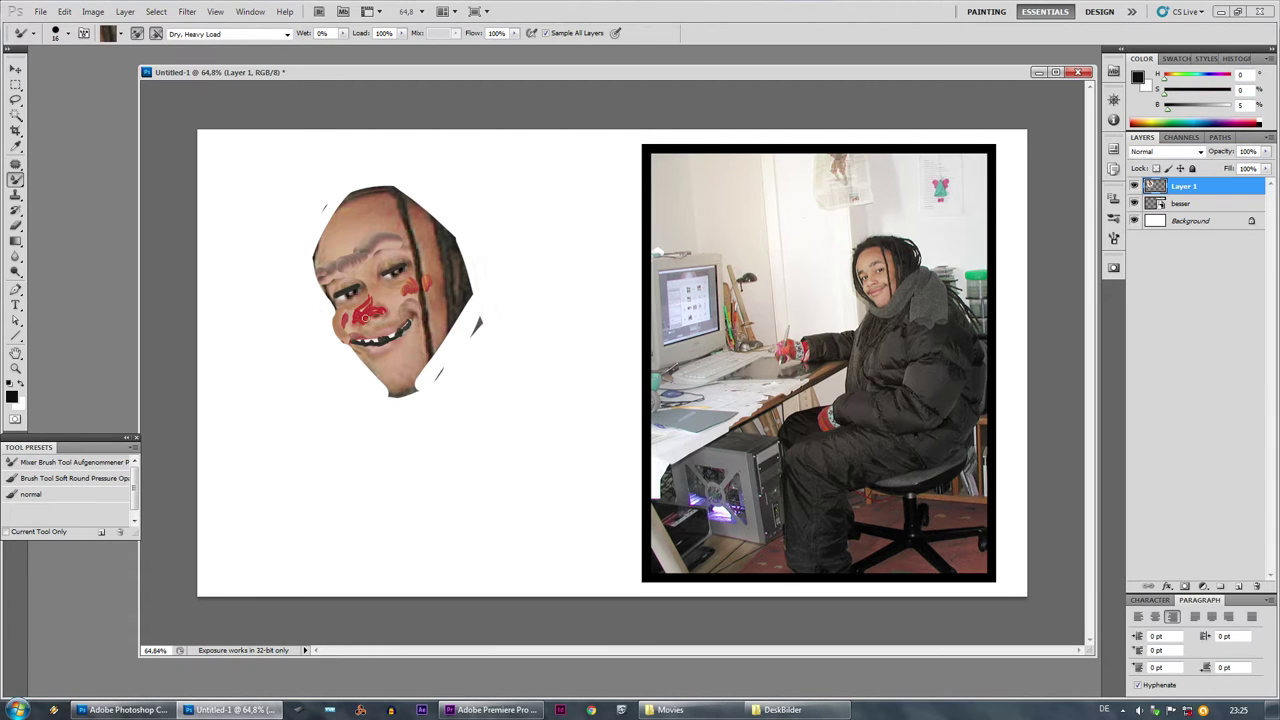
- Sample the photo's monitor screen with a 119 px brush, resample its beige casing, and paint a framed monitor beside the face
{"action": "right_click", "coordinate": [715, 305]}
{"action": "left_click", "coordinate": [768, 333]}
{"action": "key", "text": "Return"}
{"action": "left_click", "coordinate": [690, 300], "text": "alt"}
{"action": "mouse_move", "coordinate": [228, 343]}
{"action": "left_mouse_down"}
{"action": "mouse_move", "coordinate": [232, 419]}
{"action": "mouse_move", "coordinate": [267, 404]}
{"action": "mouse_move", "coordinate": [300, 362]}
{"action": "left_mouse_up"}
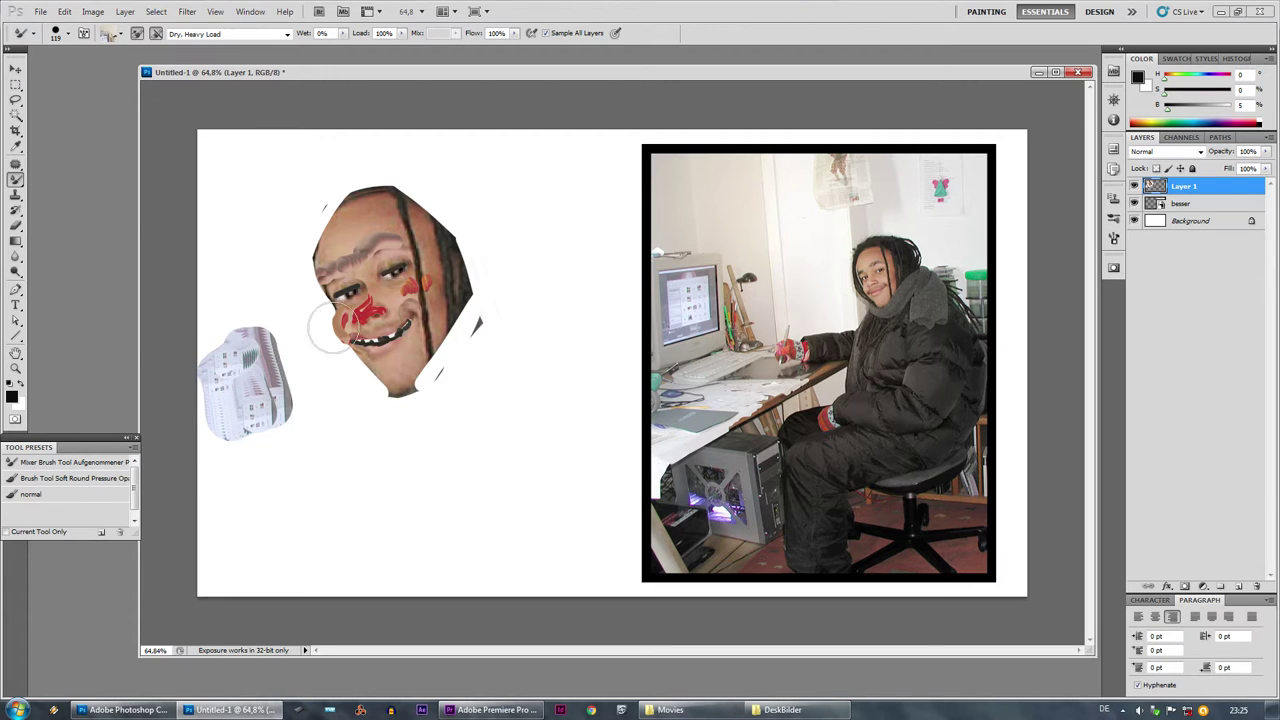
{"action": "left_click", "coordinate": [742, 300], "text": "alt"}
{"action": "left_click_drag", "start_coordinate": [265, 318], "coordinate": [219, 450]}
- Sample the black jacket from the photo and build up a puffy torso and arm below the face with a 277 px brush
{"action": "left_click", "coordinate": [925, 380], "text": "alt"}
{"action": "left_click_drag", "start_coordinate": [464, 326], "coordinate": [511, 445]}
{"action": "right_click", "coordinate": [500, 366]}
{"action": "left_click", "coordinate": [577, 394]}
{"action": "left_click_drag", "start_coordinate": [540, 500], "coordinate": [394, 523]}
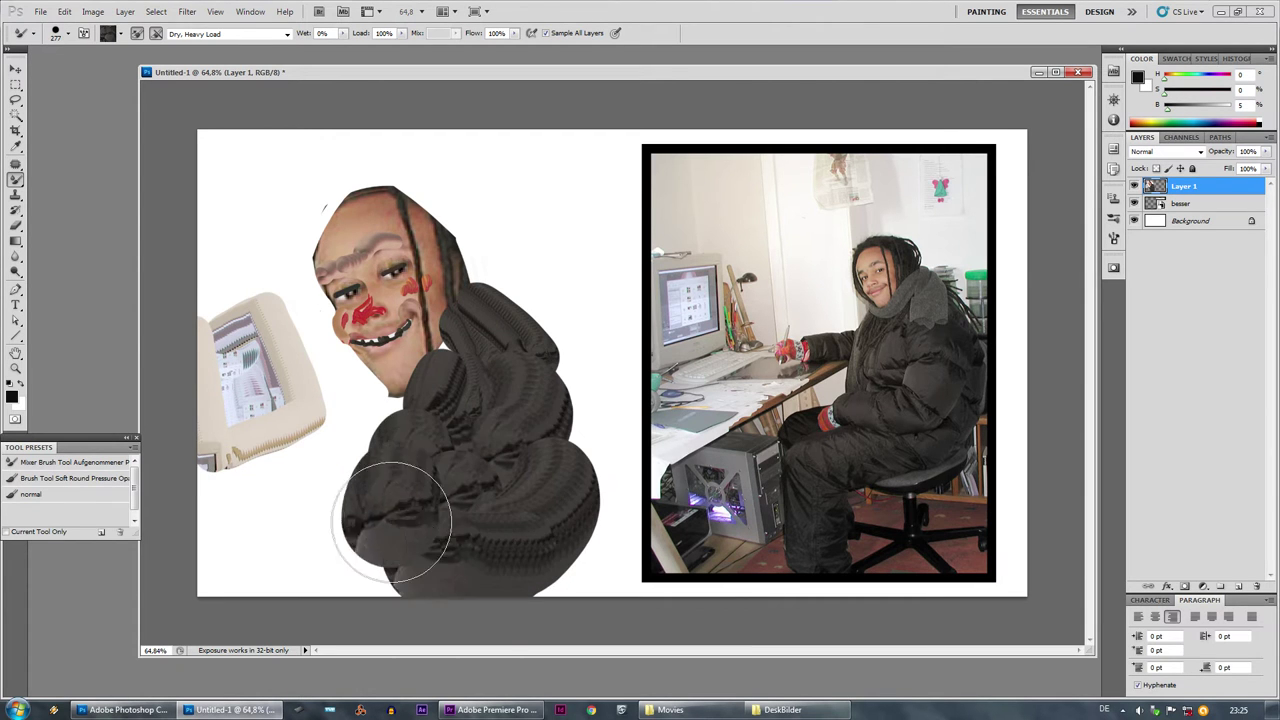
{"action": "left_click", "coordinate": [816, 430], "text": "alt"}
{"action": "mouse_move", "coordinate": [423, 467]}
{"action": "left_mouse_down"}
{"action": "mouse_move", "coordinate": [347, 542]}
{"action": "mouse_move", "coordinate": [240, 590]}
{"action": "mouse_move", "coordinate": [300, 312]}
{"action": "mouse_move", "coordinate": [400, 129]}
{"action": "mouse_move", "coordinate": [592, 294]}
{"action": "mouse_move", "coordinate": [608, 540]}
{"action": "left_mouse_up"}
- Try painting hair above the forehead with a sample of the photo's dreadlocks, and undo the stroke
{"action": "left_click", "coordinate": [905, 250], "text": "alt"}
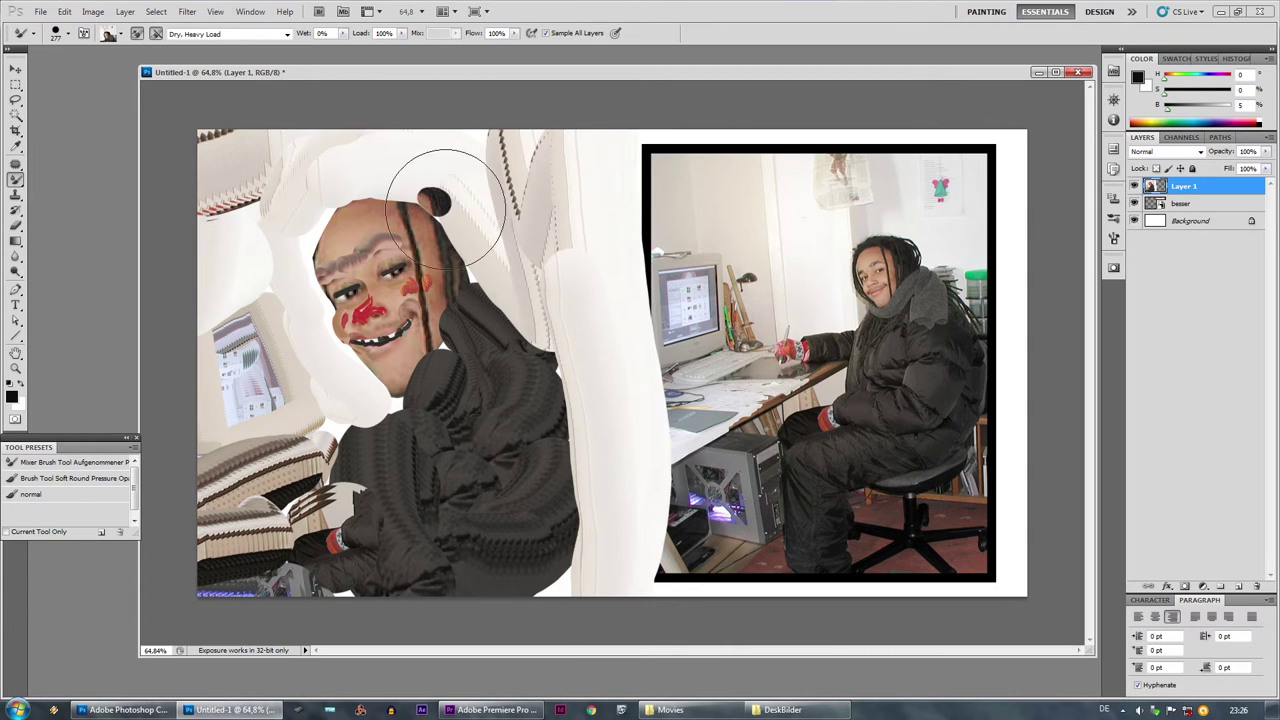
{"action": "right_click", "coordinate": [446, 200]}
{"action": "left_click", "coordinate": [494, 228]}
{"action": "key", "text": "Return"}
{"action": "mouse_move", "coordinate": [412, 202]}
{"action": "left_mouse_down"}
{"action": "mouse_move", "coordinate": [508, 264]}
{"action": "mouse_move", "coordinate": [362, 198]}
{"action": "left_mouse_up"}
{"action": "key", "text": "ctrl+z"}
- Resample the photo's dreadlocks, resize the brush, and paint dark hair around the portrait's face
{"action": "left_click", "coordinate": [912, 248], "text": "alt"}
{"action": "right_click", "coordinate": [468, 240]}
{"action": "left_click", "coordinate": [519, 267]}
{"action": "mouse_move", "coordinate": [325, 238]}
{"action": "left_mouse_down"}
{"action": "mouse_move", "coordinate": [330, 343]}
{"action": "mouse_move", "coordinate": [398, 395]}
{"action": "left_mouse_up"}
{"action": "left_click_drag", "start_coordinate": [488, 270], "coordinate": [498, 315]}
- Sample the grey scarf from the photo and wrap overlapping scarf strokes around the portrait's neck
{"action": "left_click", "coordinate": [925, 295], "text": "alt"}
{"action": "mouse_move", "coordinate": [500, 275]}
{"action": "left_mouse_down"}
{"action": "mouse_move", "coordinate": [485, 315]}
{"action": "mouse_move", "coordinate": [396, 392]}
{"action": "left_mouse_up"}
{"action": "left_click_drag", "start_coordinate": [505, 268], "coordinate": [420, 378]}
{"action": "left_click_drag", "start_coordinate": [524, 310], "coordinate": [500, 335]}
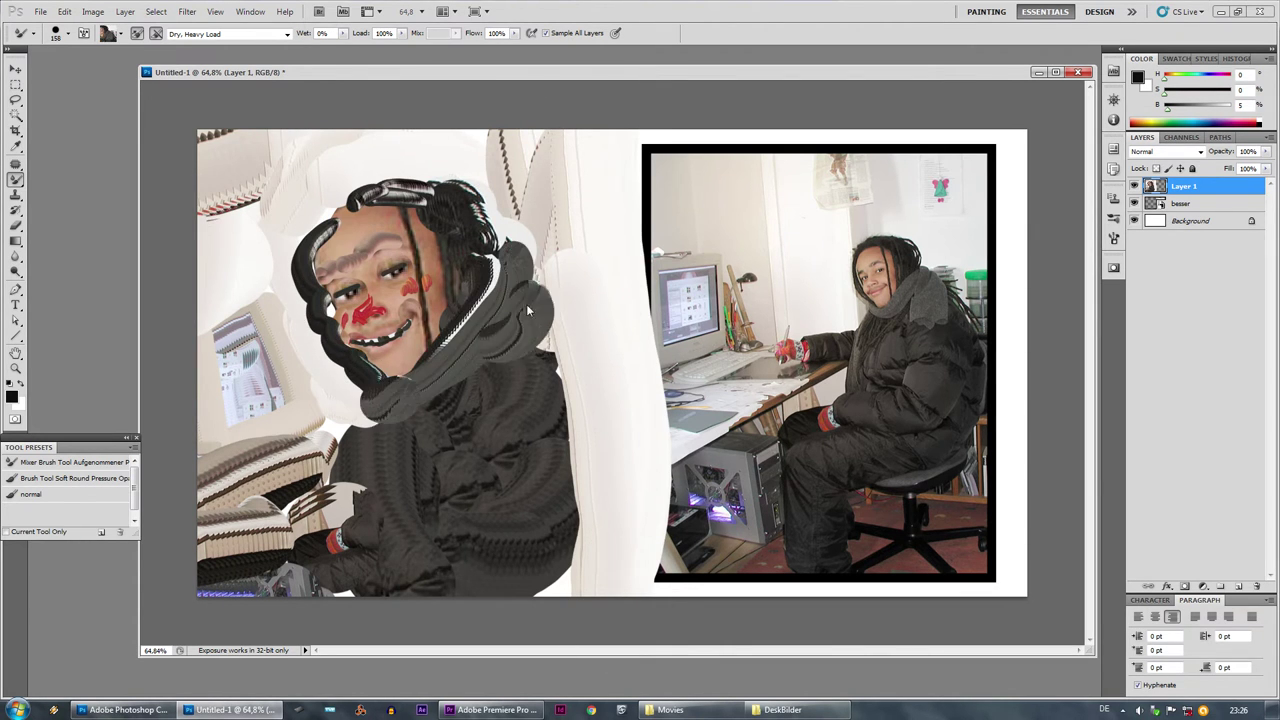
- Set the brush size to 246 px and stamp the gloved drawing hand in front of the jacket
{"action": "left_click", "coordinate": [358, 450]}
{"action": "right_click", "coordinate": [308, 430]}
{"action": "left_click", "coordinate": [431, 414]}
{"action": "left_click", "coordinate": [304, 432]}
- Resample the photo's jacket and extend the painted jacket at the wrist and along the back
{"action": "left_click", "coordinate": [915, 355], "text": "alt"}
{"action": "left_click_drag", "start_coordinate": [345, 421], "coordinate": [398, 426]}
{"action": "left_click_drag", "start_coordinate": [545, 362], "coordinate": [590, 470]}
{"action": "left_click_drag", "start_coordinate": [597, 530], "coordinate": [560, 580]}
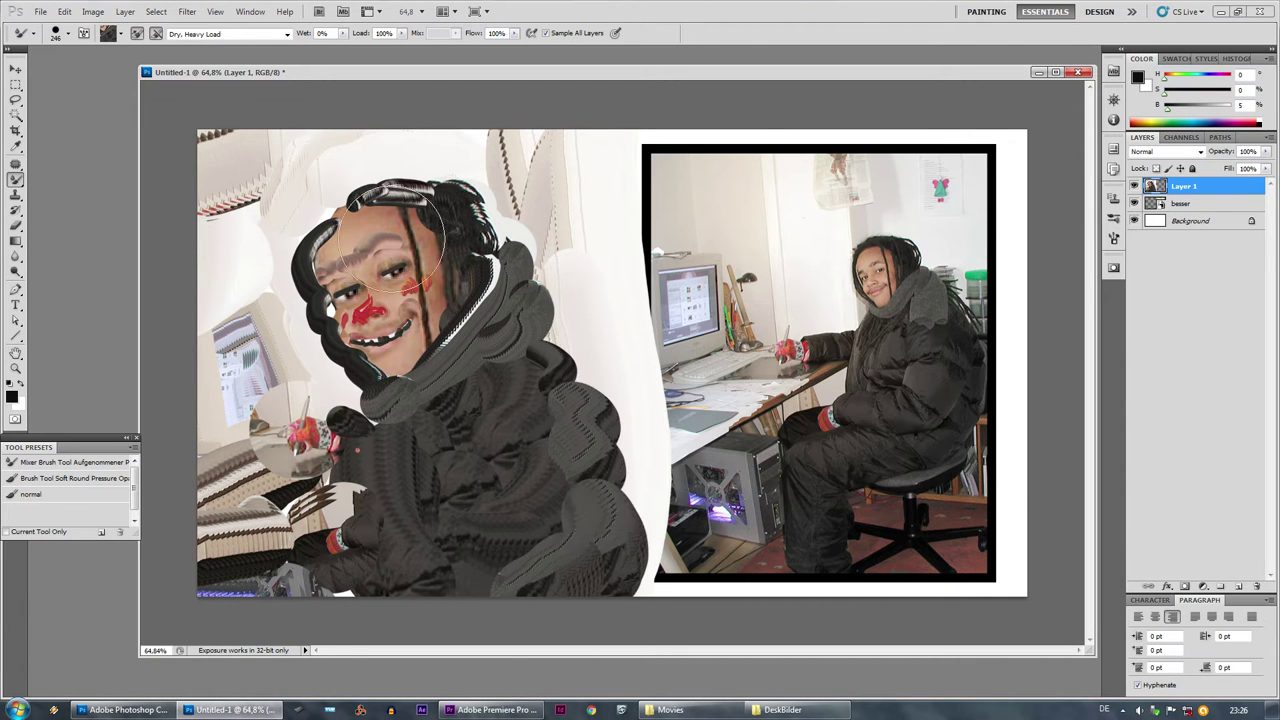
- Resize the brush and dab small touches onto the painted background beside the hair
{"action": "right_click", "coordinate": [544, 232]}
{"action": "left_click", "coordinate": [572, 259]}
{"action": "right_click", "coordinate": [560, 180]}
{"action": "left_click", "coordinate": [584, 207]}
{"action": "left_click_drag", "start_coordinate": [534, 180], "coordinate": [529, 175]}
{"action": "left_click_drag", "start_coordinate": [547, 173], "coordinate": [545, 166]}
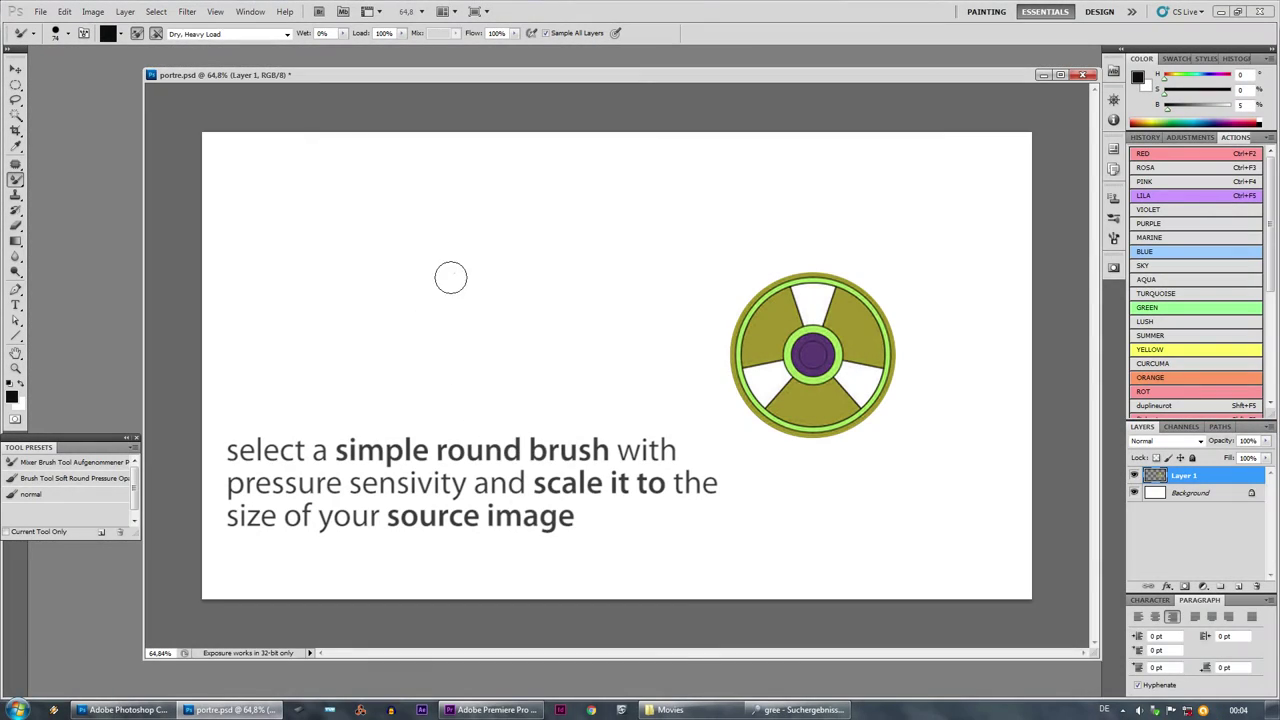
- Test the 74 px round pressure-sensitive brush with wavy black strokes on the empty area, and undo them
{"action": "left_click_drag", "start_coordinate": [440, 274], "coordinate": [455, 415]}
{"action": "key", "text": "ctrl+z"}
{"action": "mouse_move", "coordinate": [424, 210]}
{"action": "left_mouse_down"}
{"action": "mouse_move", "coordinate": [397, 292]}
{"action": "mouse_move", "coordinate": [424, 373]}
{"action": "left_mouse_up"}
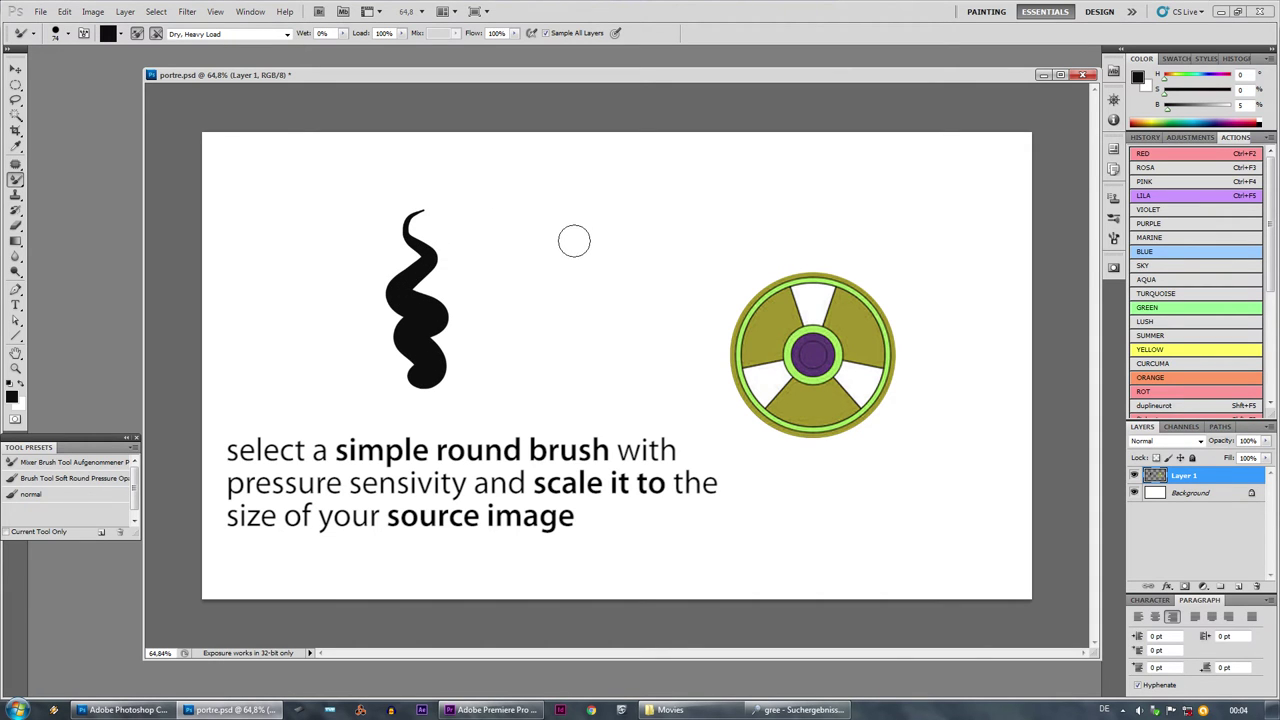
{"action": "key", "text": "ctrl+z"}
- Scale the brush to 370 px to fit the round radiation symbol and load the symbol as the brush sample
{"action": "right_click", "coordinate": [686, 303]}
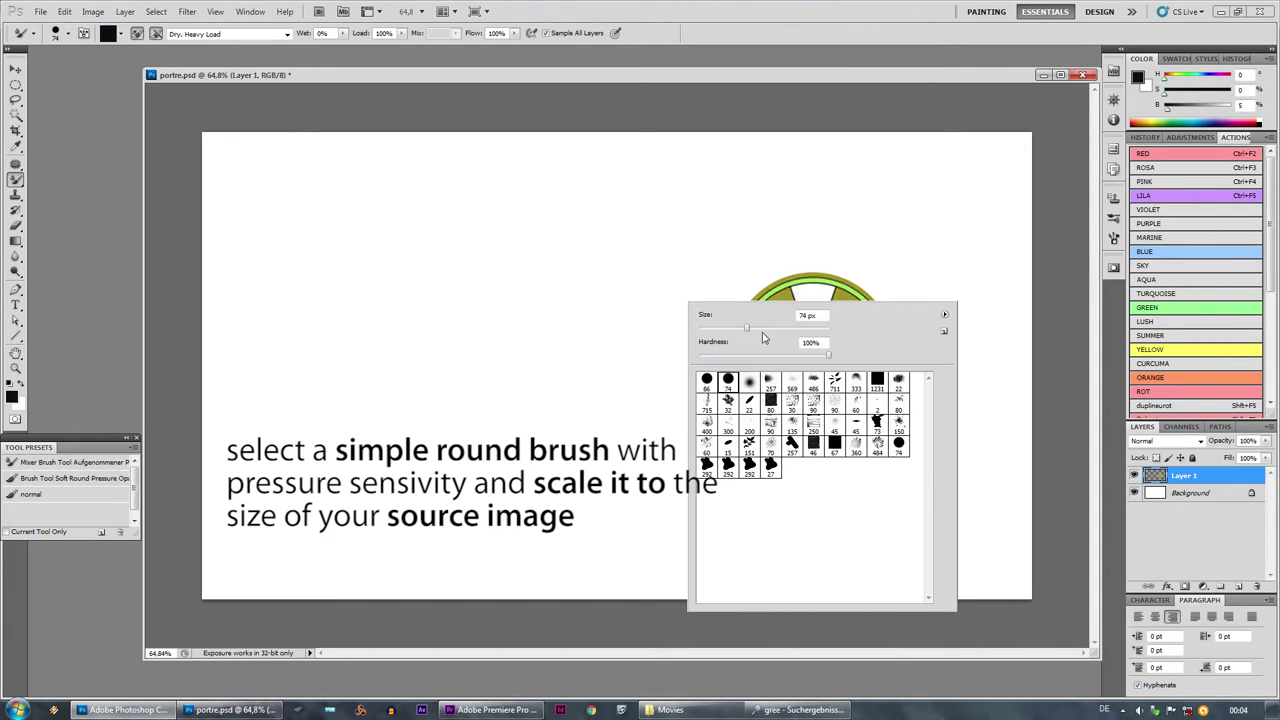
{"action": "left_click_drag", "start_coordinate": [801, 329], "coordinate": [808, 331]}
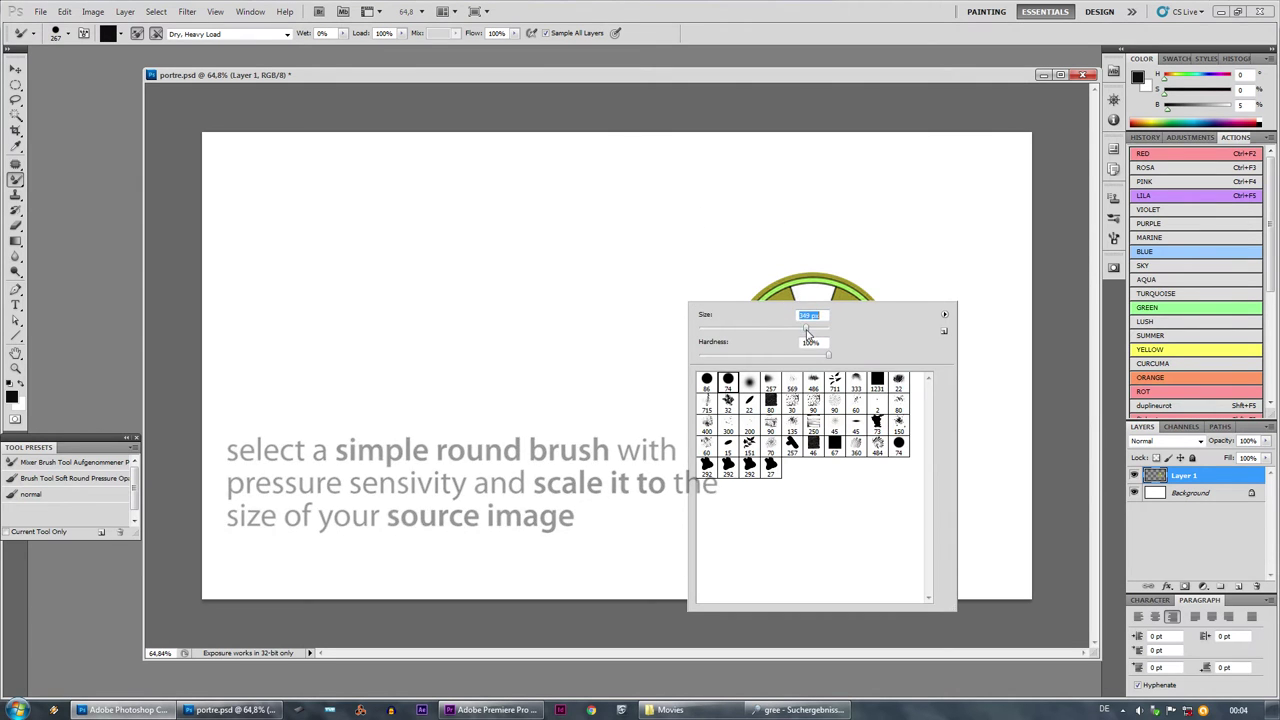
{"action": "left_click", "coordinate": [749, 266]}
{"action": "right_click", "coordinate": [780, 372]}
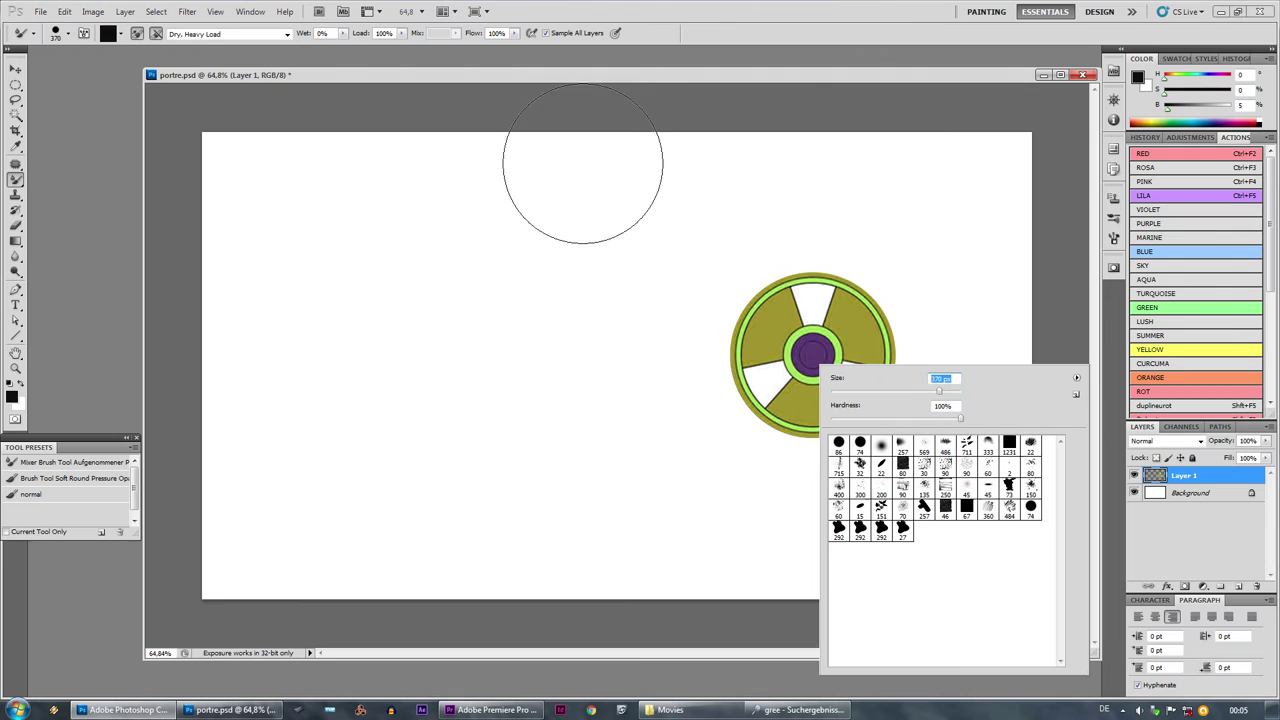
{"action": "left_click", "coordinate": [679, 257]}
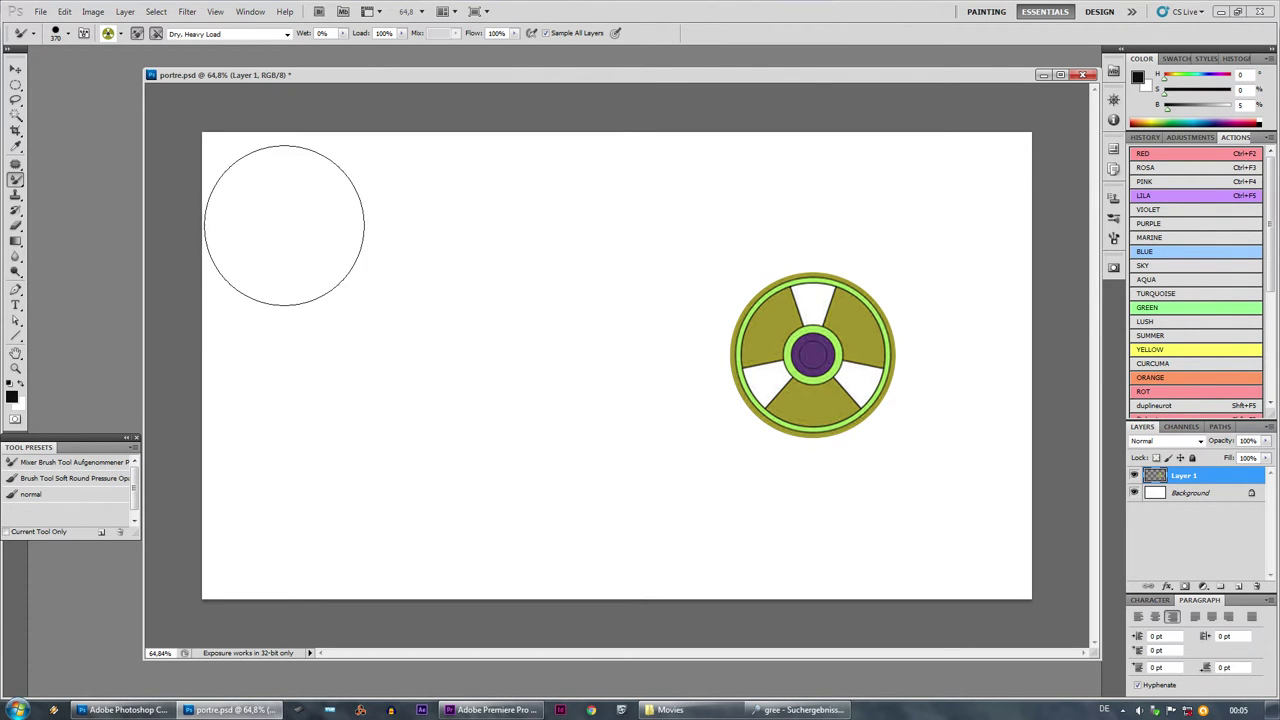
- Stamp the radiation symbol in a row across the canvas with varying pen pressure
{"action": "left_click", "coordinate": [283, 230]}
{"action": "left_click", "coordinate": [363, 237]}
{"action": "left_click", "coordinate": [466, 237]}
{"action": "left_click", "coordinate": [589, 238]}
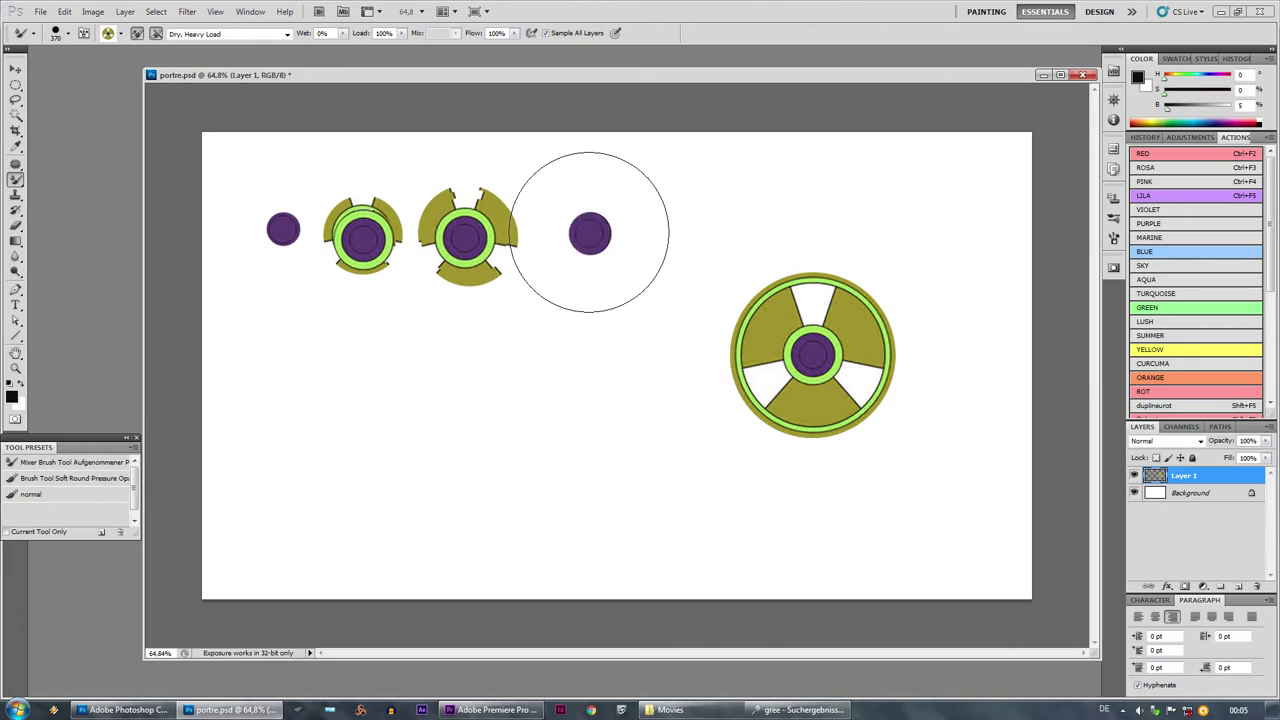
{"action": "left_click", "coordinate": [694, 223]}
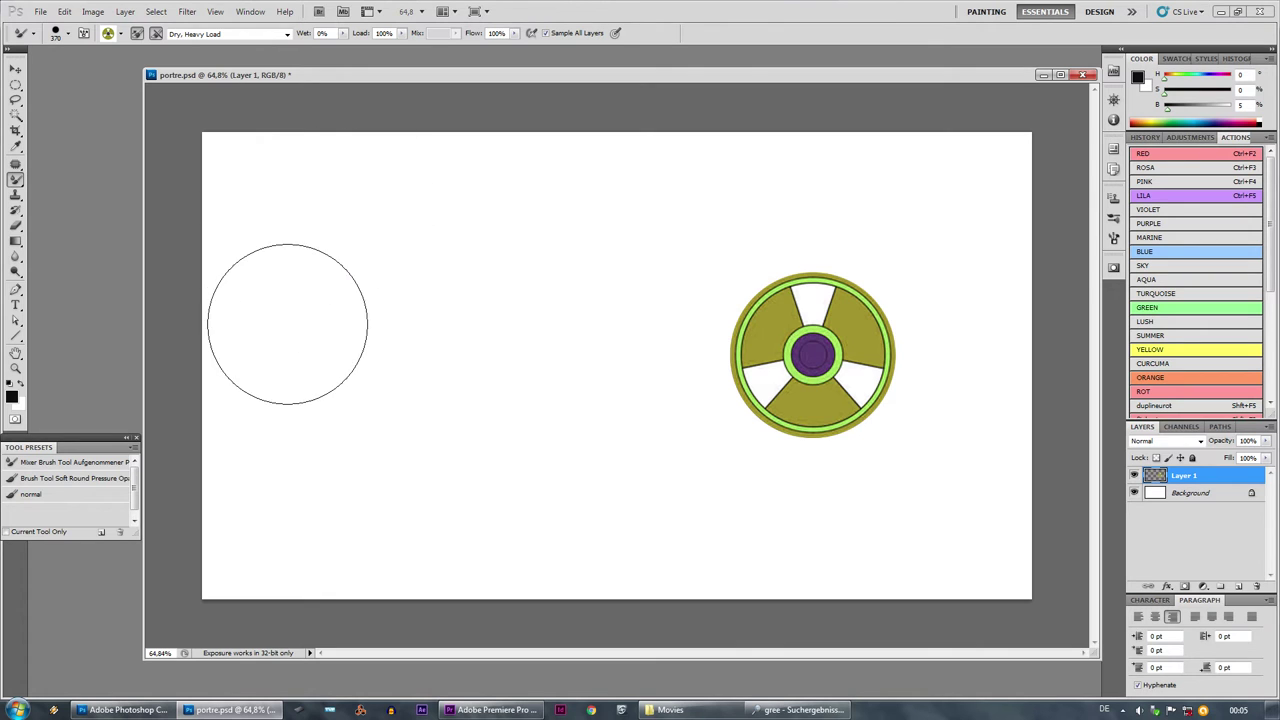
- Paint long winding strokes with the radiation symbol sample around the canvas, and undo them
{"action": "mouse_move", "coordinate": [265, 222]}
{"action": "left_mouse_down"}
{"action": "mouse_move", "coordinate": [277, 206]}
{"action": "mouse_move", "coordinate": [325, 277]}
{"action": "mouse_move", "coordinate": [420, 291]}
{"action": "mouse_move", "coordinate": [534, 263]}
{"action": "mouse_move", "coordinate": [551, 371]}
{"action": "mouse_move", "coordinate": [463, 487]}
{"action": "mouse_move", "coordinate": [266, 406]}
{"action": "left_mouse_up"}
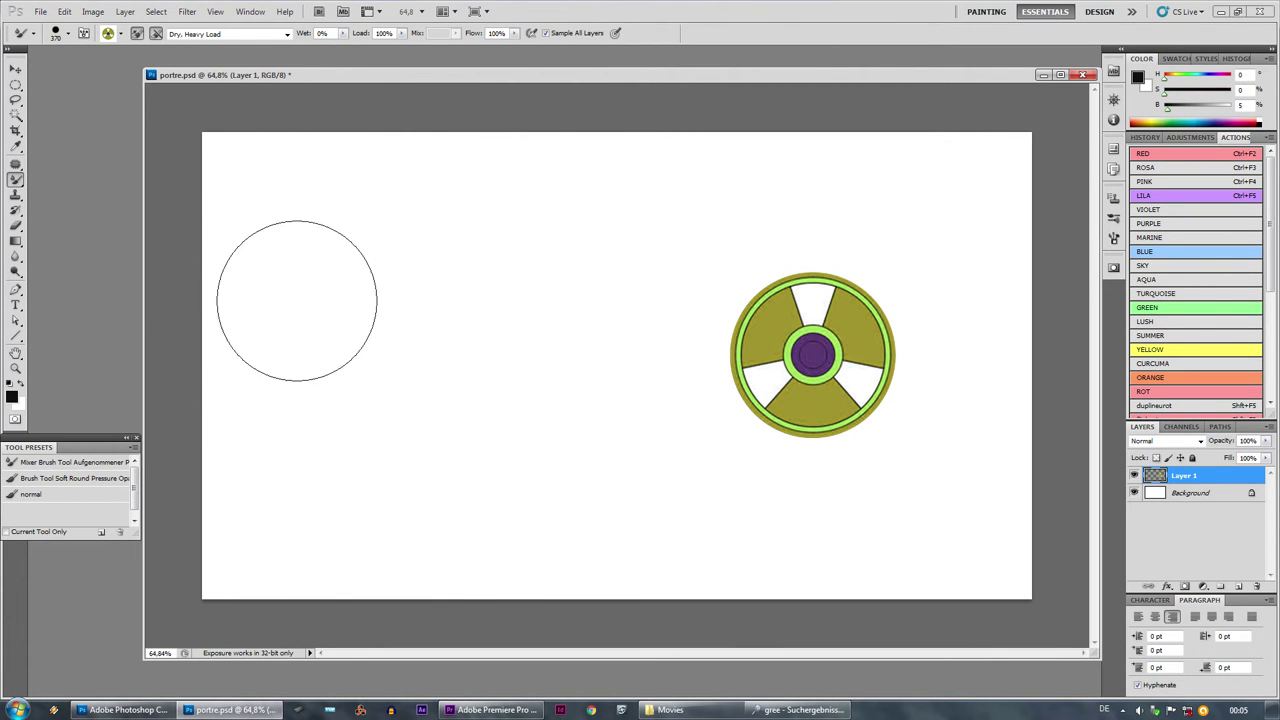
{"action": "mouse_move", "coordinate": [273, 303]}
{"action": "left_mouse_down"}
{"action": "mouse_move", "coordinate": [268, 237]}
{"action": "mouse_move", "coordinate": [317, 254]}
{"action": "mouse_move", "coordinate": [328, 373]}
{"action": "mouse_move", "coordinate": [369, 270]}
{"action": "mouse_move", "coordinate": [445, 297]}
{"action": "mouse_move", "coordinate": [428, 409]}
{"action": "mouse_move", "coordinate": [556, 360]}
{"action": "mouse_move", "coordinate": [626, 485]}
{"action": "mouse_move", "coordinate": [708, 536]}
{"action": "mouse_move", "coordinate": [843, 520]}
{"action": "left_mouse_up"}
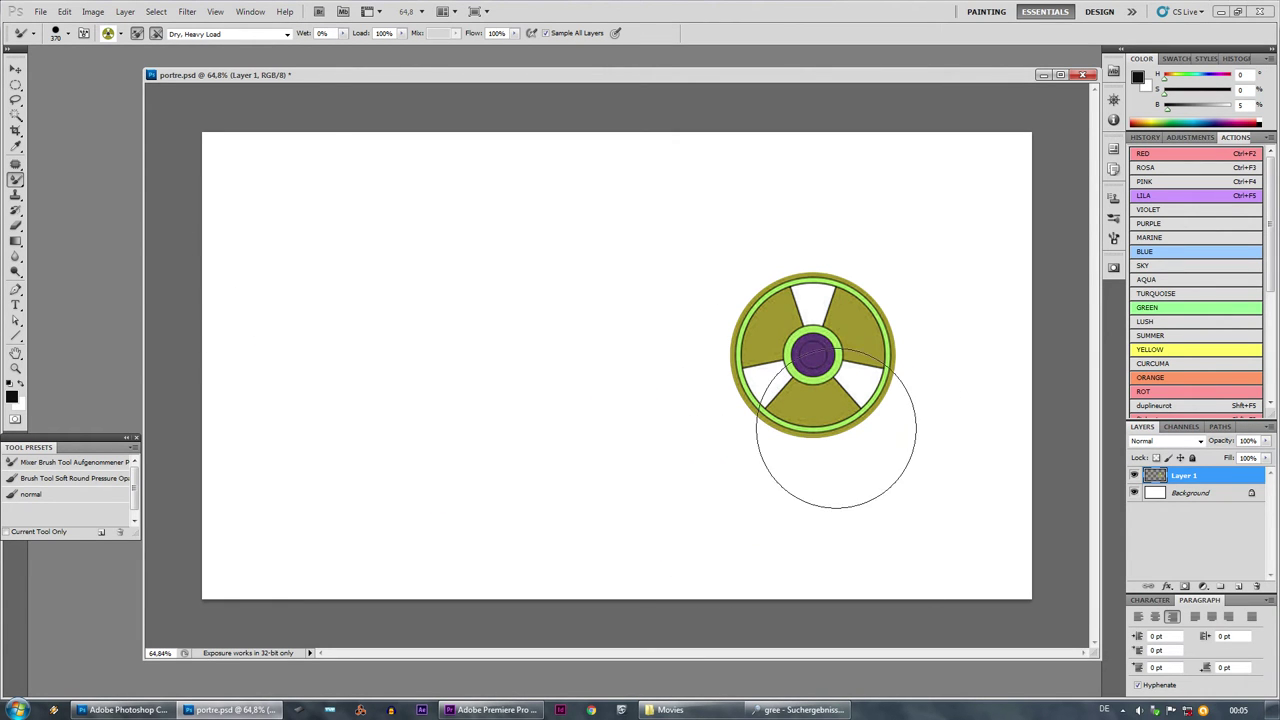
{"action": "mouse_move", "coordinate": [466, 372]}
{"action": "left_mouse_down"}
{"action": "mouse_move", "coordinate": [445, 325]}
{"action": "mouse_move", "coordinate": [518, 296]}
{"action": "mouse_move", "coordinate": [487, 435]}
{"action": "mouse_move", "coordinate": [358, 365]}
{"action": "mouse_move", "coordinate": [409, 277]}
{"action": "mouse_move", "coordinate": [509, 257]}
{"action": "mouse_move", "coordinate": [587, 302]}
{"action": "mouse_move", "coordinate": [635, 257]}
{"action": "mouse_move", "coordinate": [663, 297]}
{"action": "mouse_move", "coordinate": [612, 522]}
{"action": "mouse_move", "coordinate": [462, 563]}
{"action": "mouse_move", "coordinate": [321, 478]}
{"action": "mouse_move", "coordinate": [258, 377]}
{"action": "mouse_move", "coordinate": [319, 232]}
{"action": "mouse_move", "coordinate": [427, 287]}
{"action": "mouse_move", "coordinate": [513, 386]}
{"action": "mouse_move", "coordinate": [607, 410]}
{"action": "mouse_move", "coordinate": [741, 485]}
{"action": "mouse_move", "coordinate": [892, 504]}
{"action": "mouse_move", "coordinate": [986, 475]}
{"action": "mouse_move", "coordinate": [966, 351]}
{"action": "mouse_move", "coordinate": [877, 210]}
{"action": "mouse_move", "coordinate": [749, 188]}
{"action": "mouse_move", "coordinate": [487, 192]}
{"action": "mouse_move", "coordinate": [245, 330]}
{"action": "left_mouse_up"}
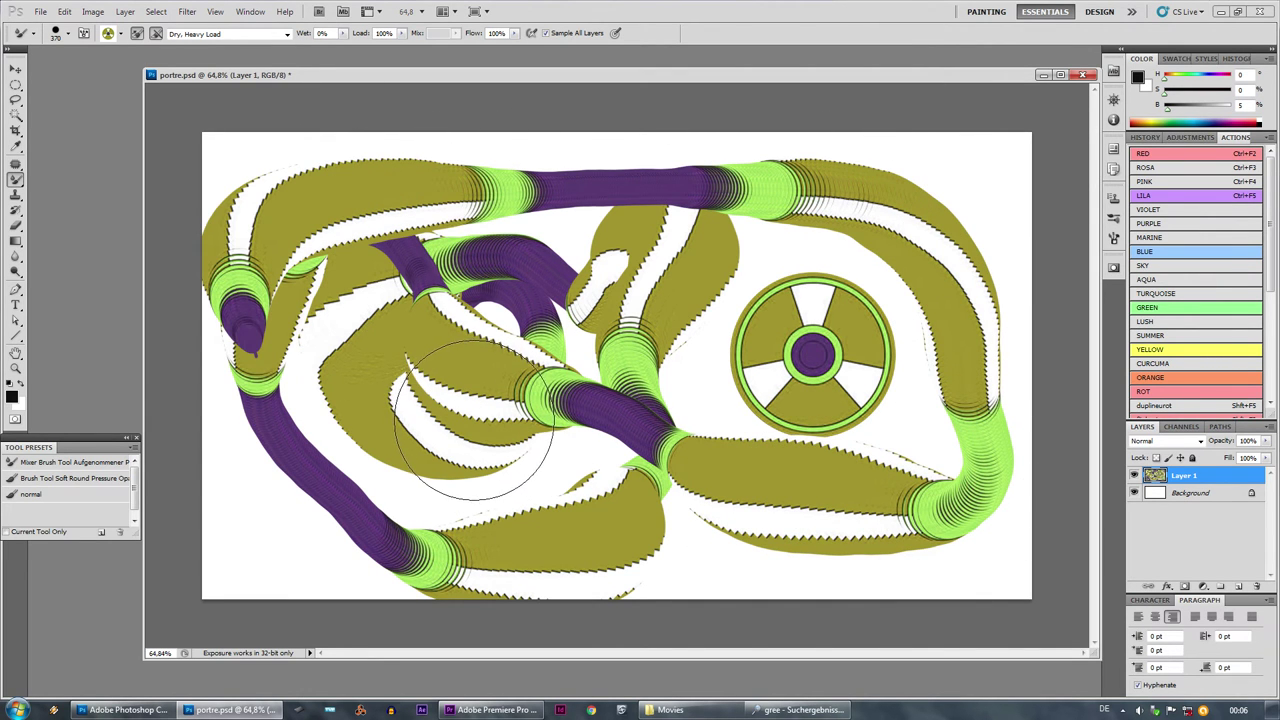
{"action": "key", "text": "ctrl+z"}
- Switch to bananatest.psd, set the brush to 128 px, and paint three curved bananas with the yellow palette sample
{"action": "right_click", "coordinate": [668, 265]}
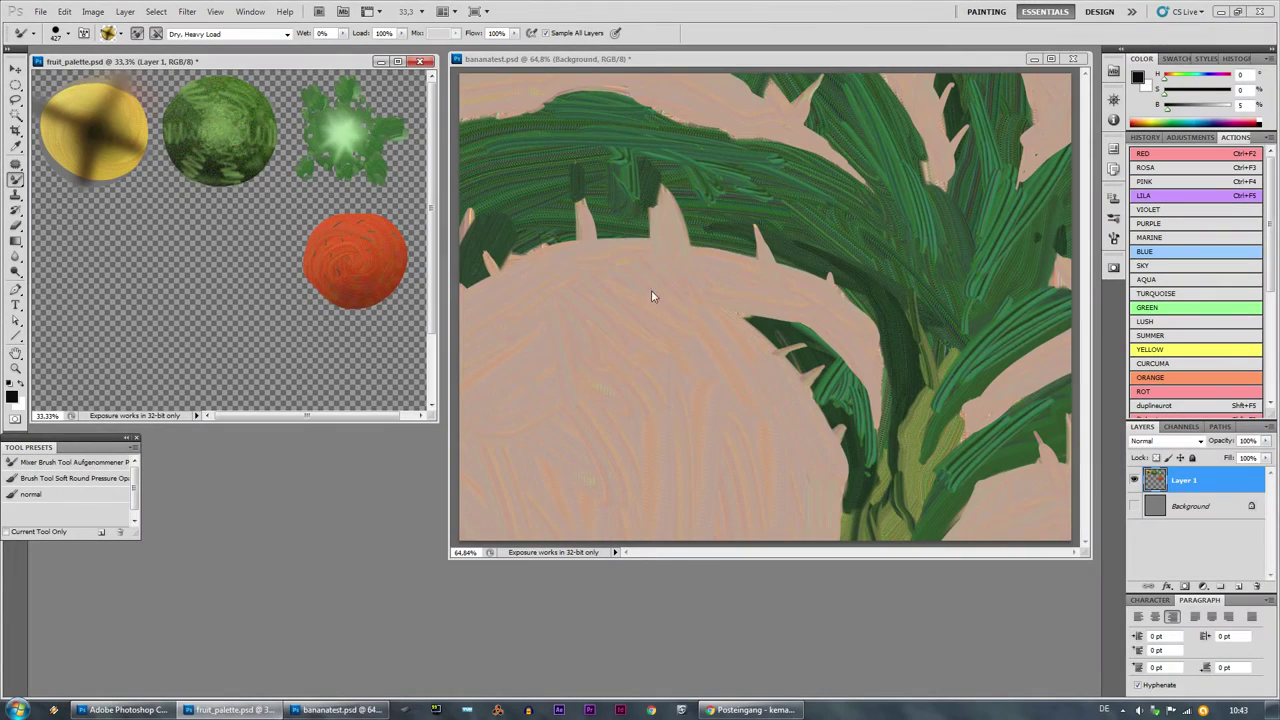
{"action": "left_click", "coordinate": [651, 290]}
{"action": "left_click_drag", "start_coordinate": [653, 329], "coordinate": [573, 349]}
{"action": "left_click_drag", "start_coordinate": [578, 276], "coordinate": [645, 357]}
{"action": "left_click_drag", "start_coordinate": [525, 280], "coordinate": [570, 358]}
{"action": "left_click", "coordinate": [645, 290]}
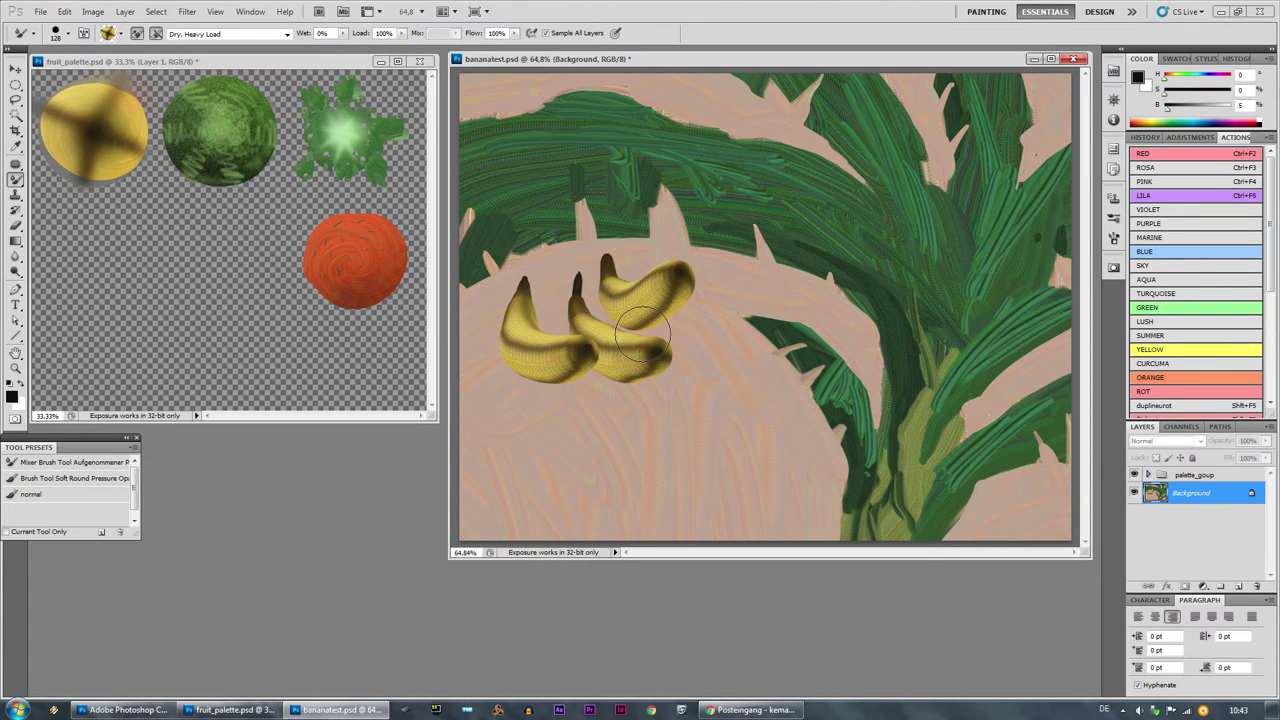
- Paint four more bananas around the first three on the beige background
{"action": "left_click", "coordinate": [712, 400]}
{"action": "left_click", "coordinate": [628, 420]}
{"action": "left_click", "coordinate": [540, 420]}
{"action": "left_click_drag", "start_coordinate": [556, 260], "coordinate": [487, 306]}
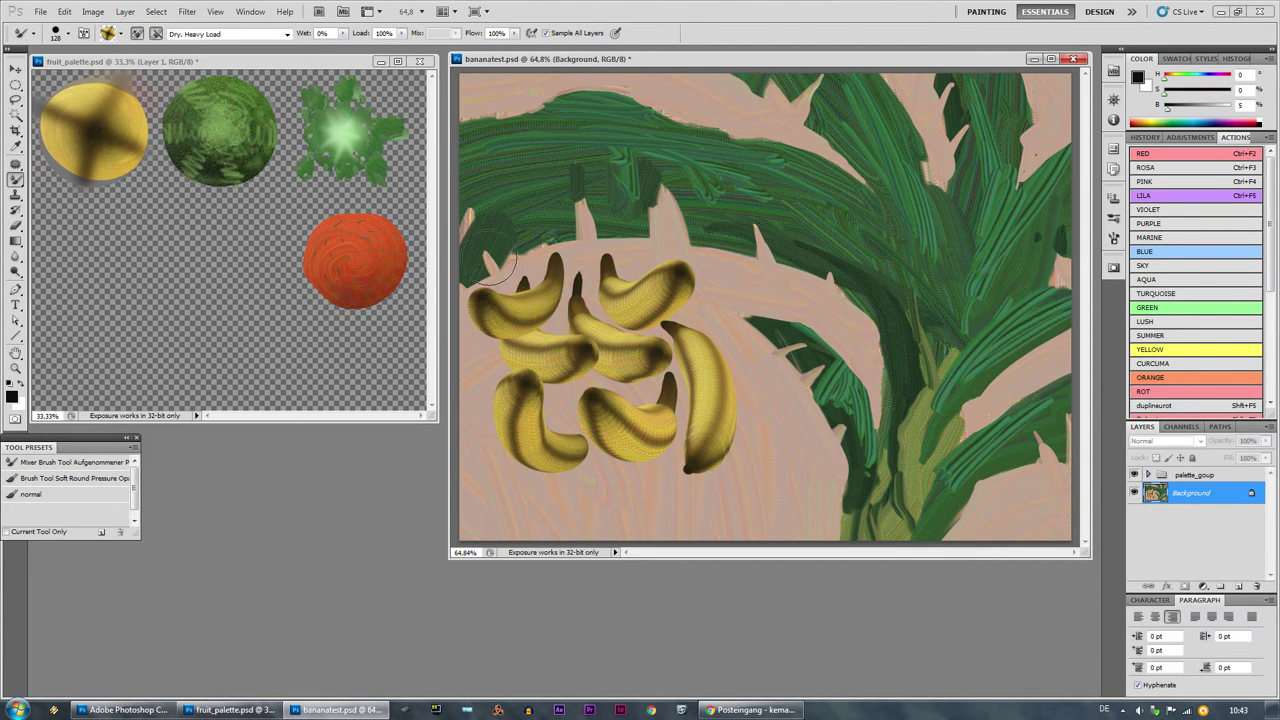
- Set the brush to 71 px and paint a dense banana bunch on the palm, with smaller clusters around the trunk
{"action": "right_click", "coordinate": [894, 304]}
{"action": "left_click", "coordinate": [957, 336]}
{"action": "left_click", "coordinate": [932, 293]}
{"action": "left_click_drag", "start_coordinate": [847, 326], "coordinate": [877, 342]}
{"action": "left_click_drag", "start_coordinate": [957, 350], "coordinate": [905, 332]}
{"action": "left_click", "coordinate": [906, 330]}
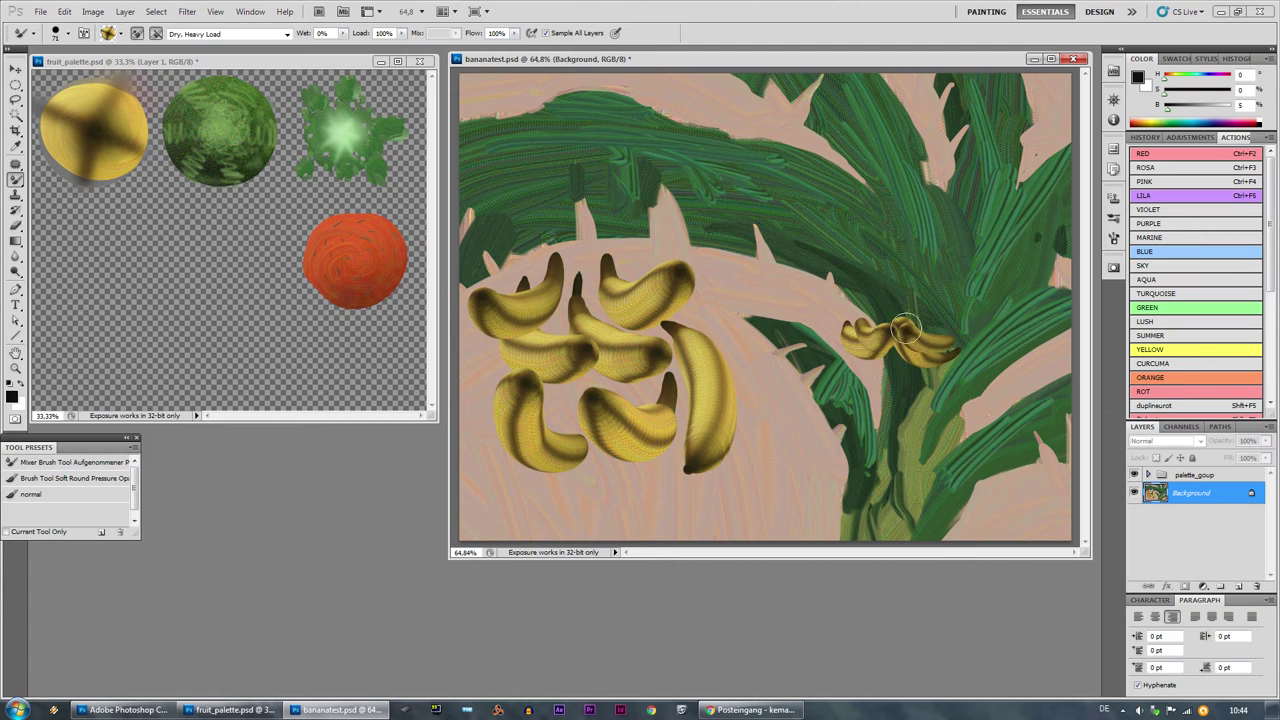
{"action": "left_click", "coordinate": [857, 326]}
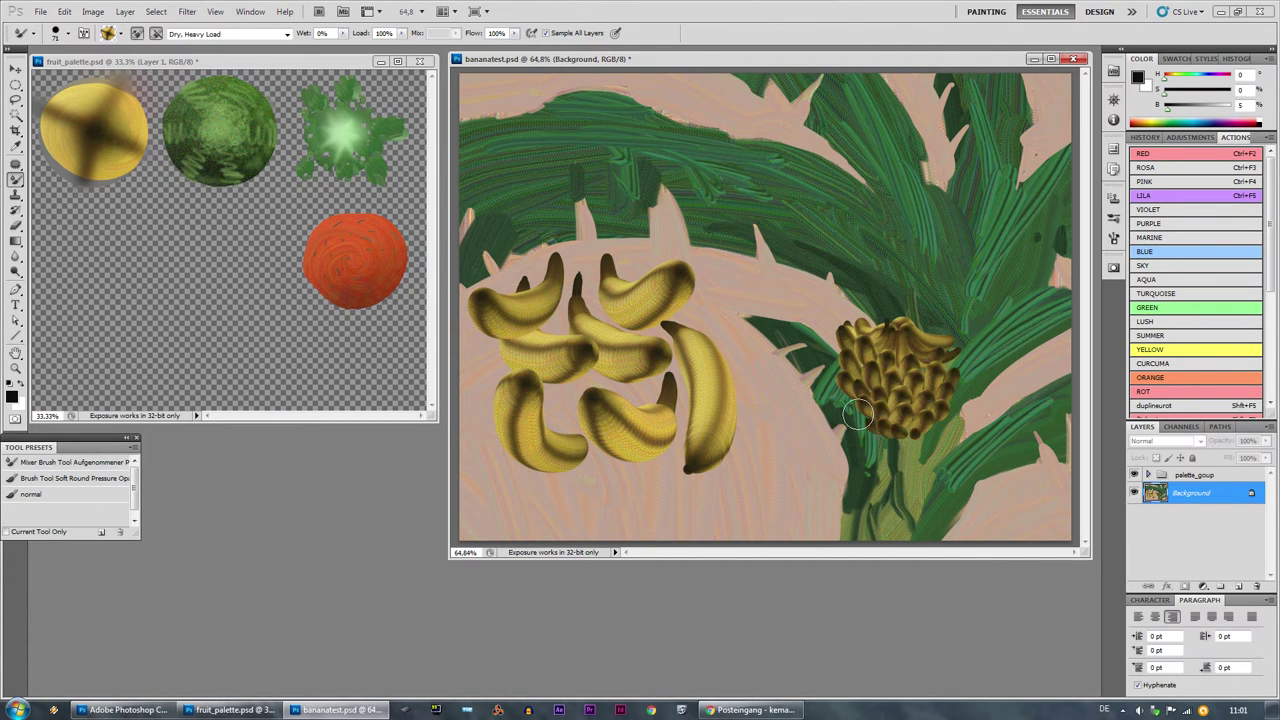
{"action": "left_click", "coordinate": [836, 490]}
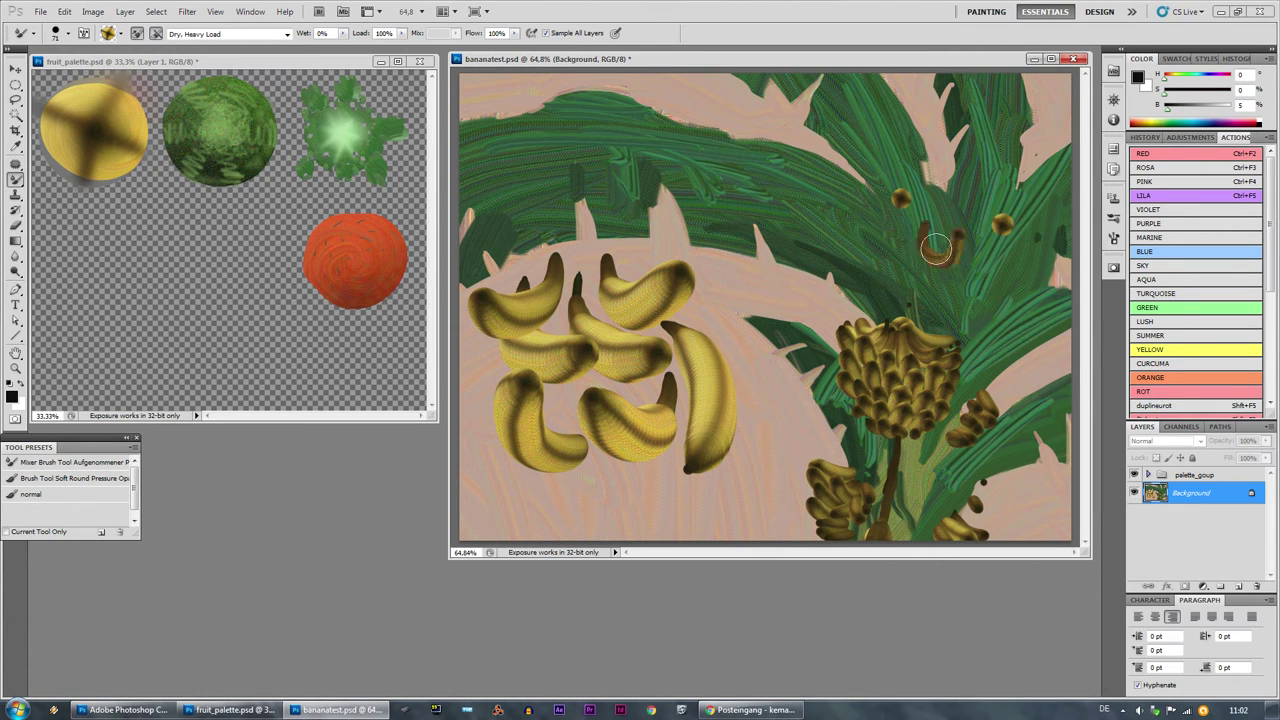
- Paint a curved banana smile below the two dots in the leaves and letter HEY with banana strokes
{"action": "left_click_drag", "start_coordinate": [917, 237], "coordinate": [961, 240]}
{"action": "left_click_drag", "start_coordinate": [595, 107], "coordinate": [616, 169]}
{"action": "left_click_drag", "start_coordinate": [634, 104], "coordinate": [654, 159]}
{"action": "left_click_drag", "start_coordinate": [614, 141], "coordinate": [637, 131]}
{"action": "left_click_drag", "start_coordinate": [694, 97], "coordinate": [706, 138]}
{"action": "left_click_drag", "start_coordinate": [681, 122], "coordinate": [706, 118]}
{"action": "left_click_drag", "start_coordinate": [715, 96], "coordinate": [738, 107]}
{"action": "left_click_drag", "start_coordinate": [748, 93], "coordinate": [741, 140]}
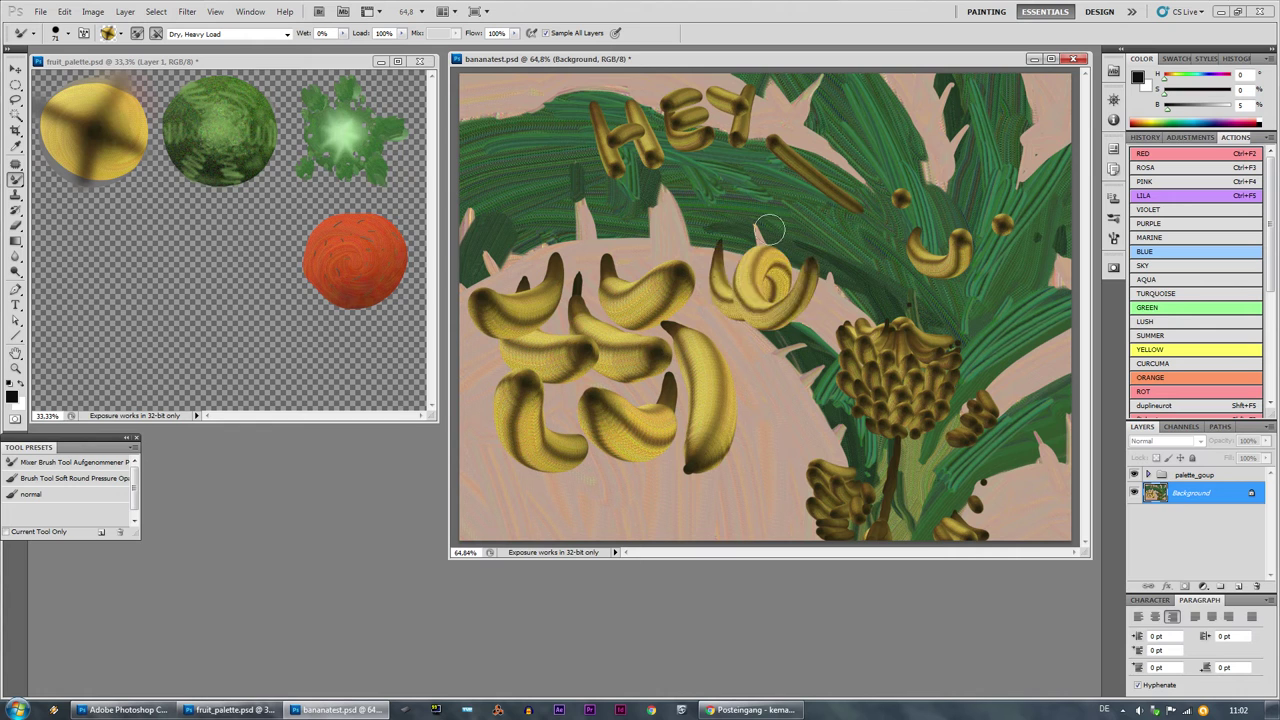
- Sample the orange-red palette texture, undo the test strokes, and paint three tapering carrots with a 108 px brush
{"action": "left_click", "coordinate": [357, 262], "text": "alt"}
{"action": "right_click", "coordinate": [765, 270]}
{"action": "mouse_move", "coordinate": [764, 326]}
{"action": "left_mouse_down"}
{"action": "mouse_move", "coordinate": [773, 460]}
{"action": "mouse_move", "coordinate": [770, 430]}
{"action": "left_mouse_up"}
{"action": "key", "text": "ctrl+z"}
{"action": "key", "text": "ctrl+z"}
{"action": "left_click_drag", "start_coordinate": [724, 275], "coordinate": [797, 399]}
{"action": "left_click_drag", "start_coordinate": [748, 250], "coordinate": [841, 352]}
{"action": "left_click_drag", "start_coordinate": [708, 291], "coordinate": [735, 422]}
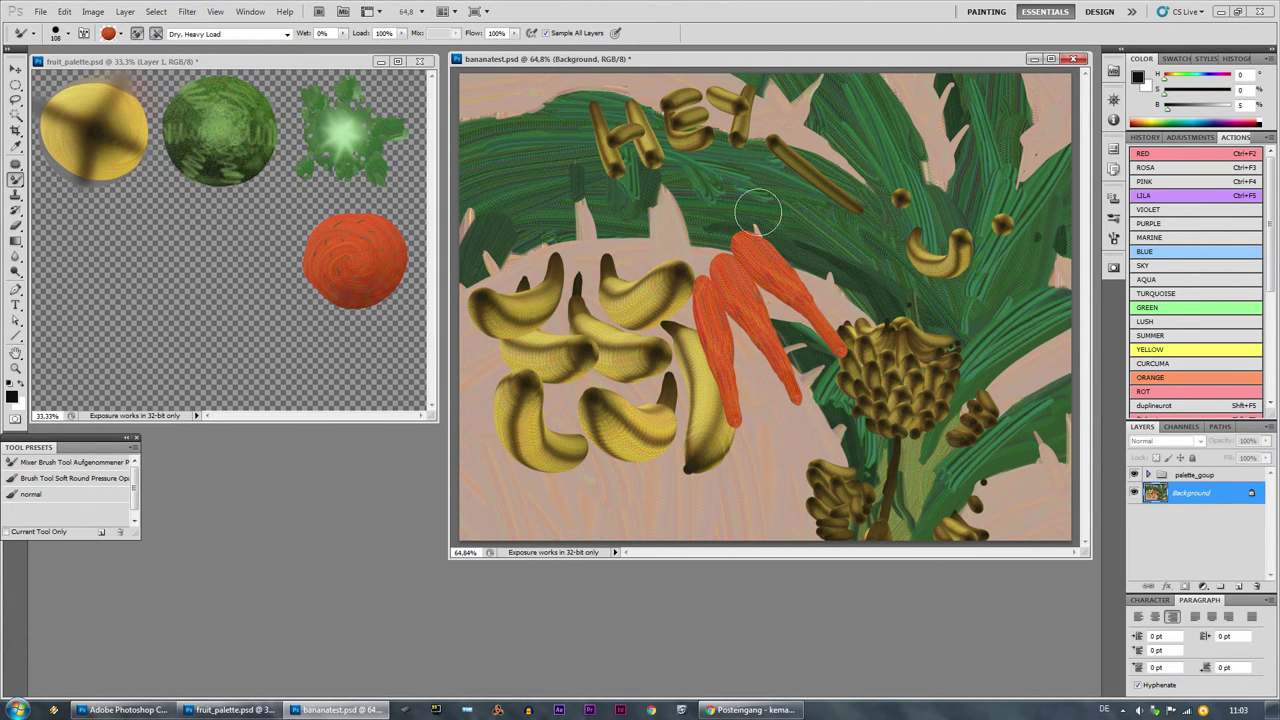
- Paint a fourth carrot above the others and add thin root hairs with a 16 px brush
{"action": "right_click", "coordinate": [811, 257]}
{"action": "mouse_move", "coordinate": [767, 205]}
{"action": "left_mouse_down"}
{"action": "mouse_move", "coordinate": [883, 292]}
{"action": "mouse_move", "coordinate": [837, 291]}
{"action": "left_mouse_up"}
{"action": "left_click_drag", "start_coordinate": [847, 233], "coordinate": [829, 248]}
{"action": "left_click_drag", "start_coordinate": [831, 266], "coordinate": [832, 286]}
{"action": "left_click_drag", "start_coordinate": [821, 286], "coordinate": [809, 290]}
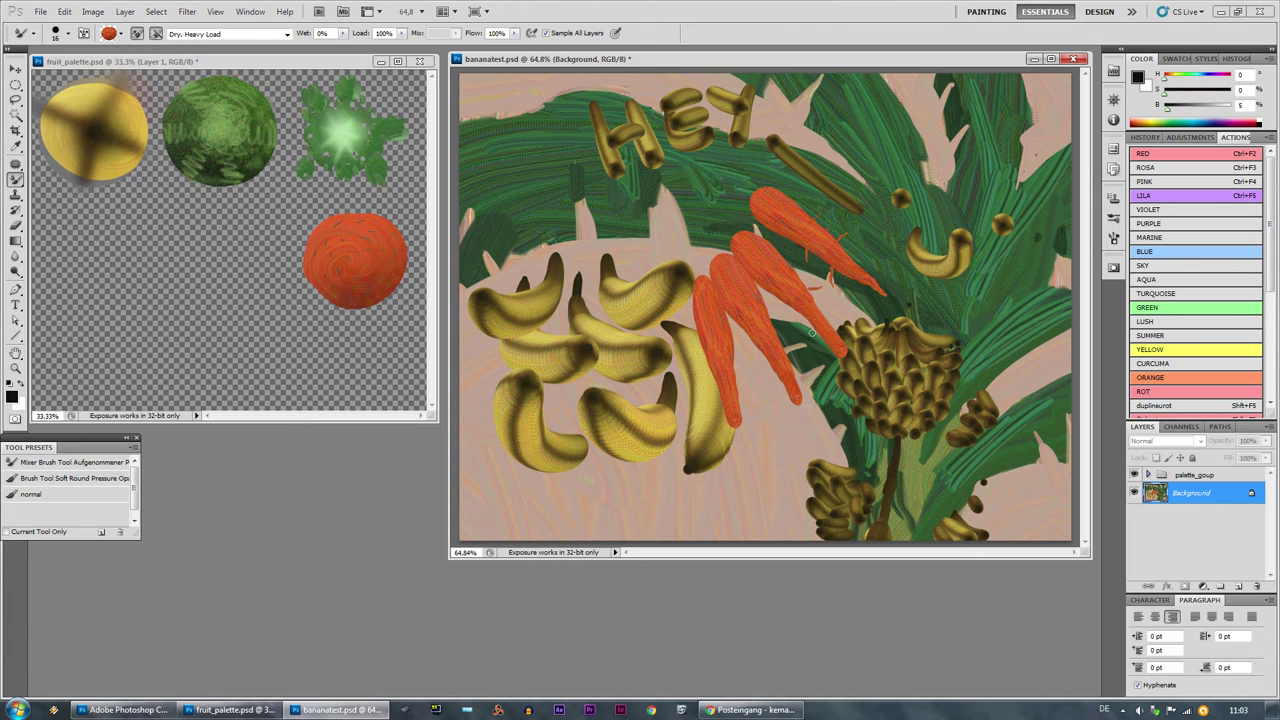
- Sample the light green leafy texture from the fruit palette with a larger brush and paint leafy tops on the carrots
{"action": "right_click", "coordinate": [320, 97]}
{"action": "left_click_drag", "start_coordinate": [346, 131], "coordinate": [361, 131]}
{"action": "left_click", "coordinate": [342, 131], "text": "alt"}
{"action": "left_click_drag", "start_coordinate": [748, 194], "coordinate": [640, 108]}
{"action": "mouse_move", "coordinate": [736, 240]}
{"action": "left_mouse_down"}
{"action": "mouse_move", "coordinate": [625, 106]}
{"action": "mouse_move", "coordinate": [676, 160]}
{"action": "left_mouse_up"}
{"action": "mouse_move", "coordinate": [691, 267]}
{"action": "left_mouse_down"}
{"action": "mouse_move", "coordinate": [616, 184]}
{"action": "mouse_move", "coordinate": [626, 150]}
{"action": "left_mouse_up"}
{"action": "right_click", "coordinate": [626, 150]}
{"action": "key", "text": "Escape"}
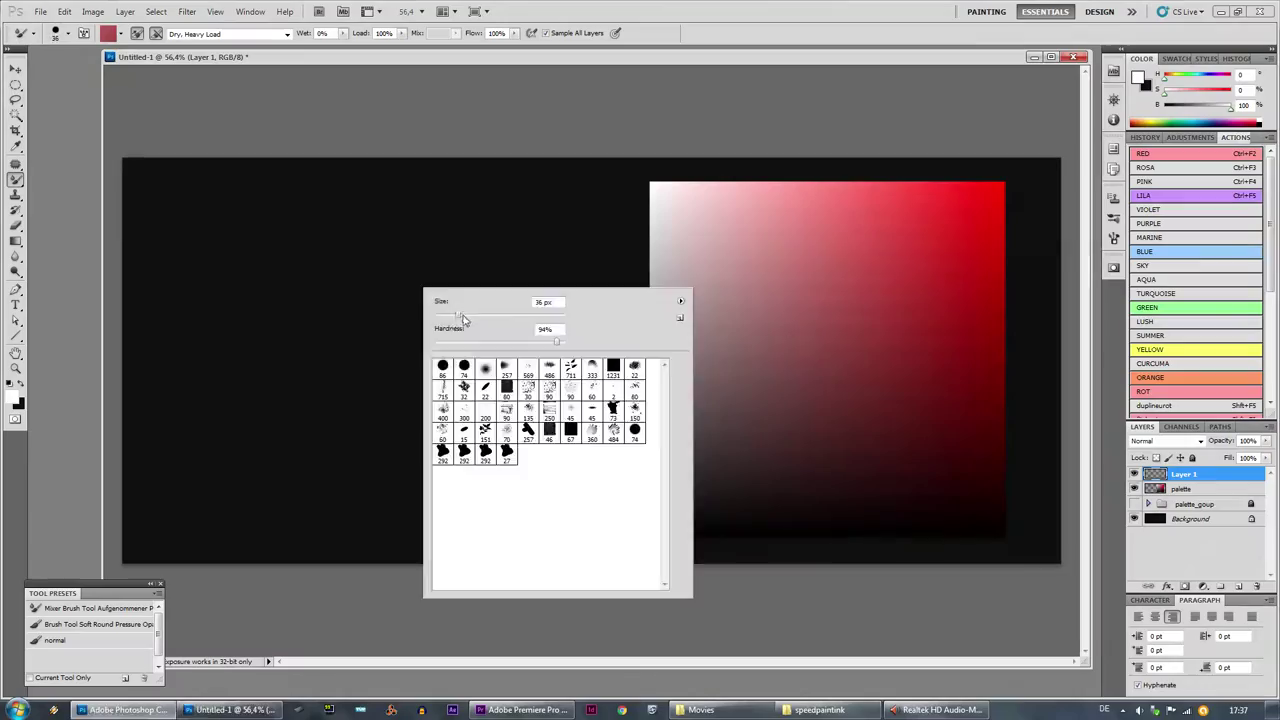
- Paint a dusty red flower head of several rounded petals in the empty dark area with a 57 px brush
{"action": "left_click_drag", "start_coordinate": [391, 333], "coordinate": [436, 299]}
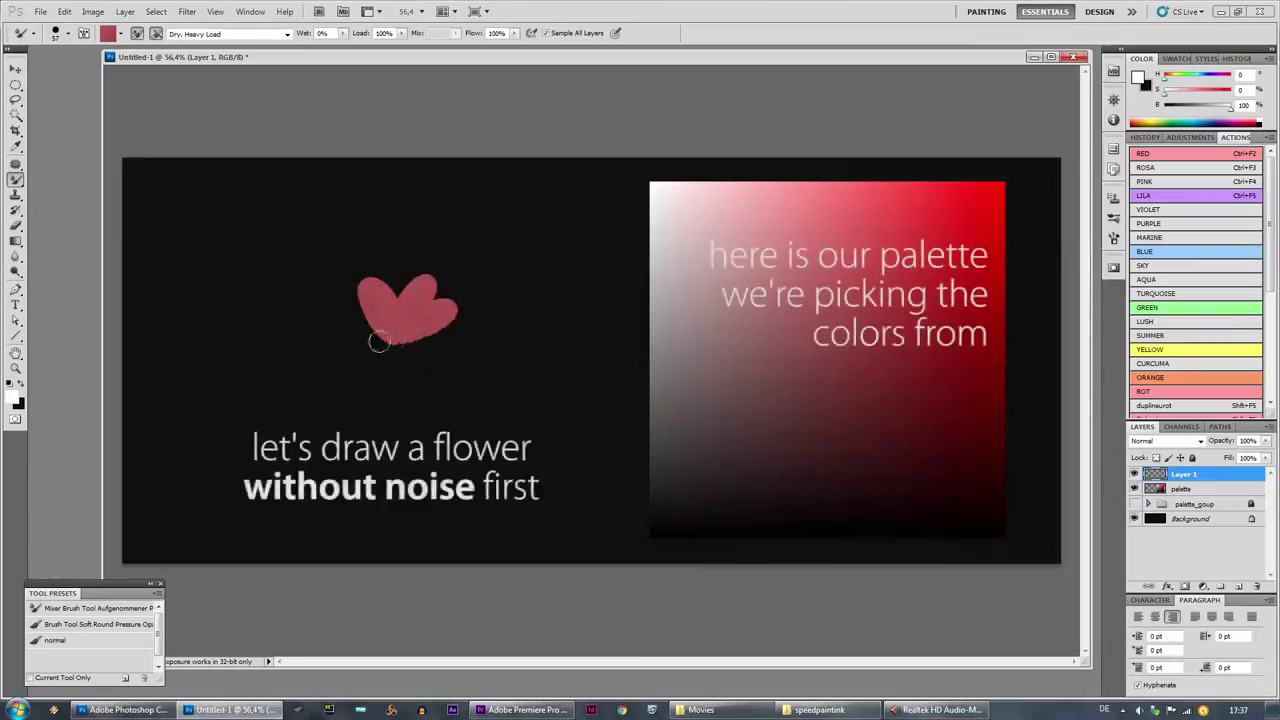
{"action": "left_click_drag", "start_coordinate": [379, 342], "coordinate": [394, 344]}
- Select the palette layer and shift its hue from red to yellow-green with Hue/Saturation
{"action": "left_click", "coordinate": [1180, 489]}
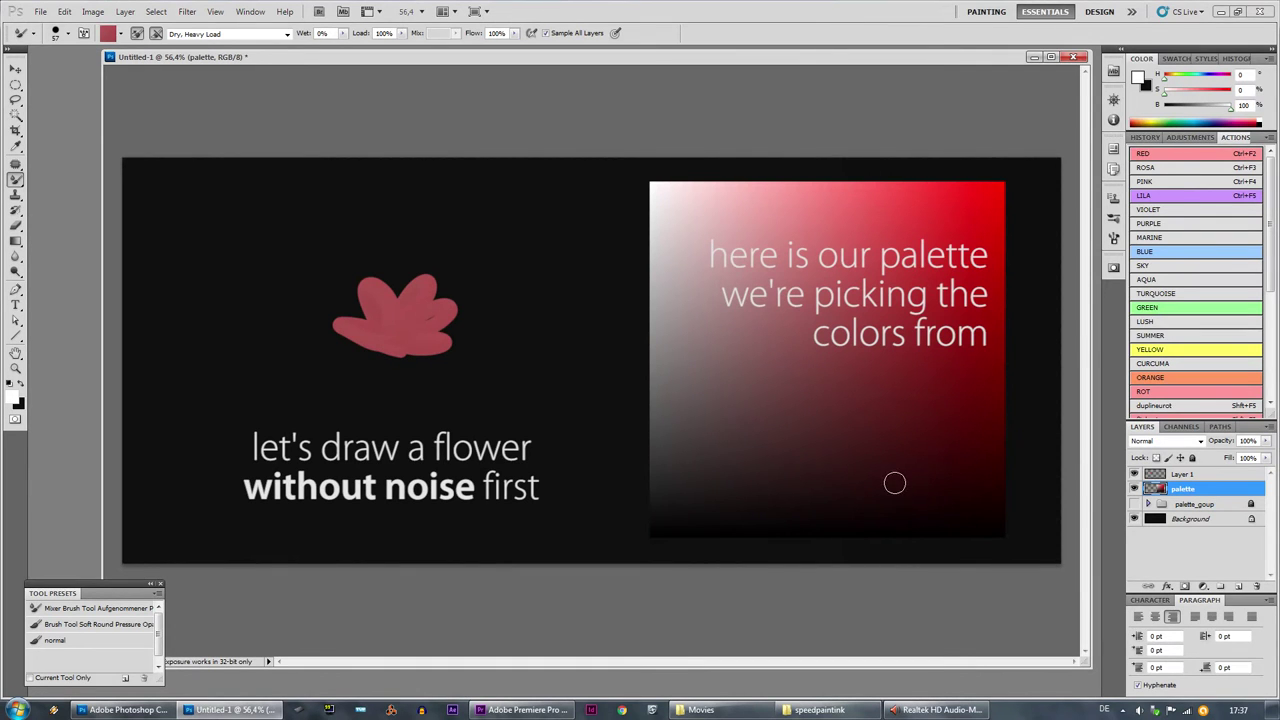
{"action": "key", "text": "ctrl+u"}
{"action": "left_click_drag", "start_coordinate": [996, 203], "coordinate": [1050, 197]}
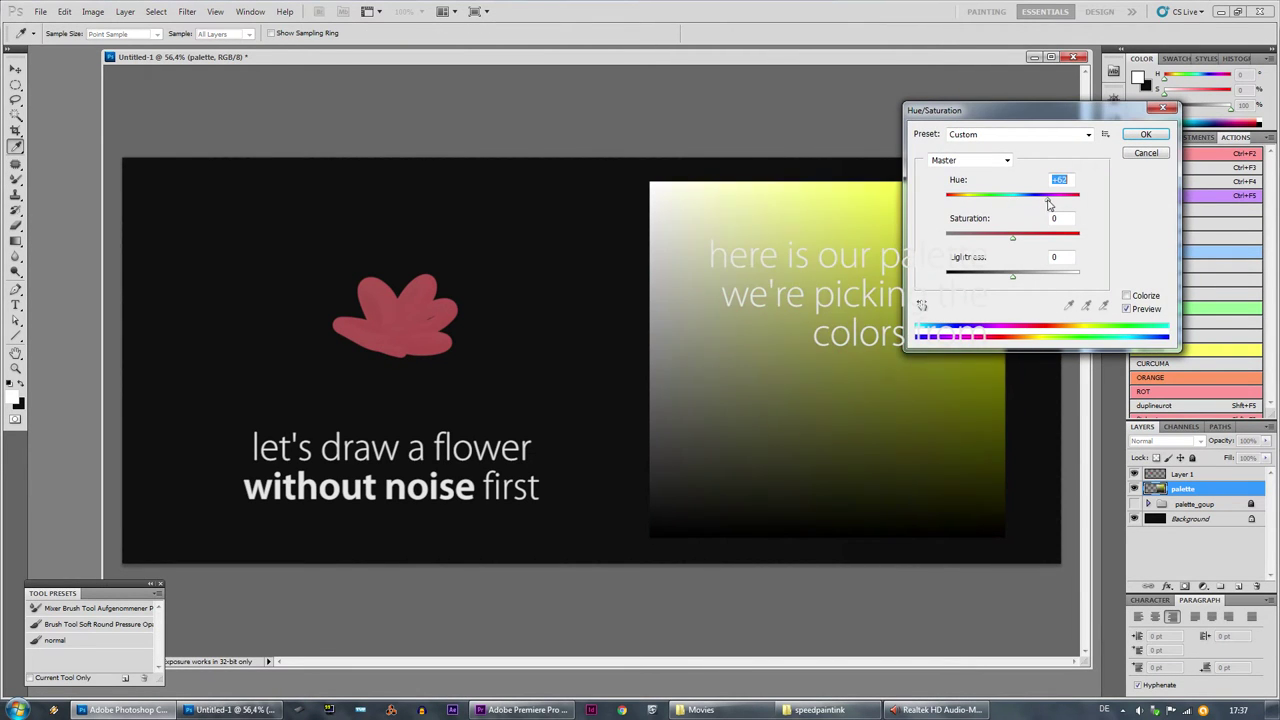
{"action": "left_click", "coordinate": [1144, 134]}
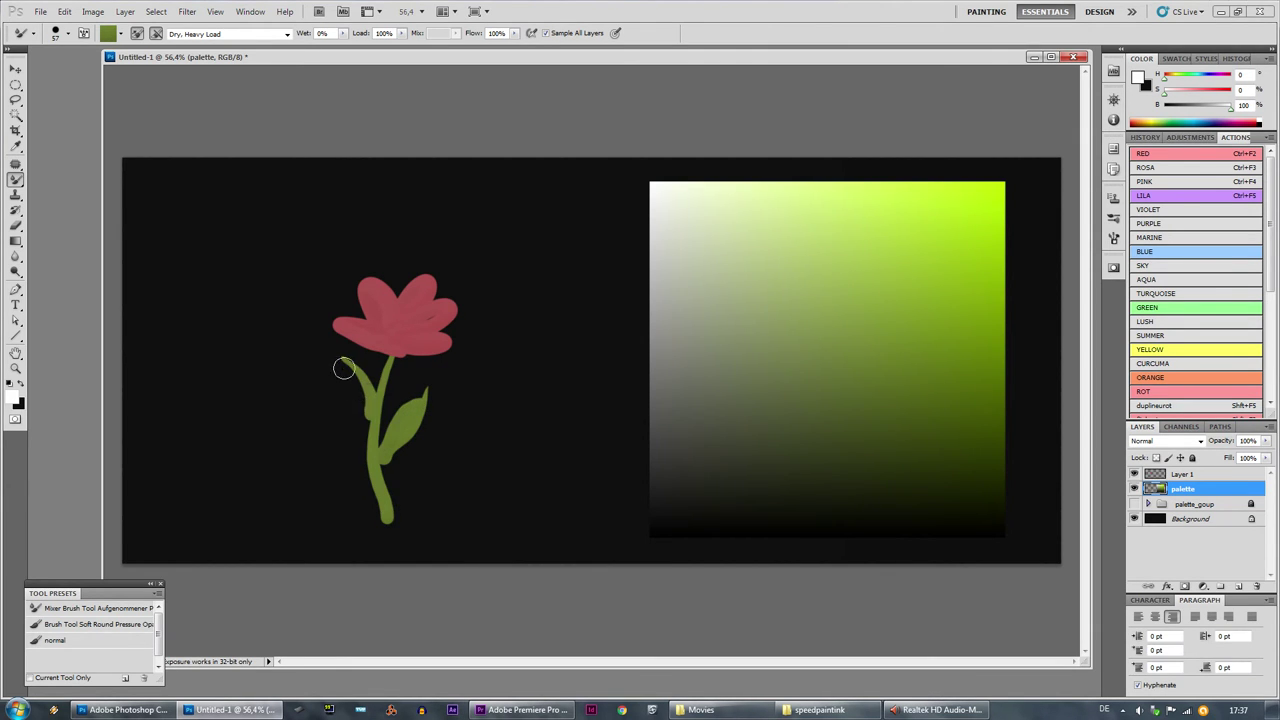
- Paint a green stem with two leaves below the flower, and add a pale centre to the flower on Layer 1
{"action": "left_click_drag", "start_coordinate": [375, 387], "coordinate": [415, 404]}
{"action": "left_click_drag", "start_coordinate": [343, 405], "coordinate": [460, 364]}
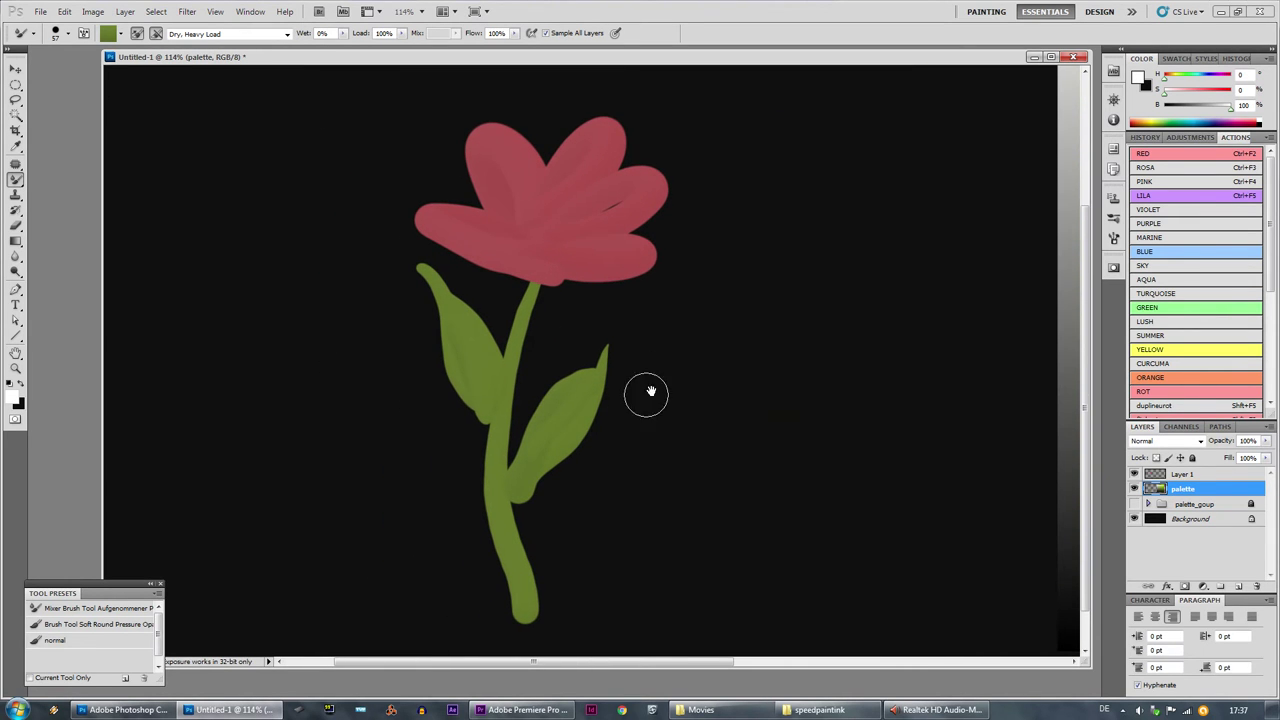
{"action": "scroll", "coordinate": [650, 390], "scroll_direction": "down", "scroll_amount": 3}
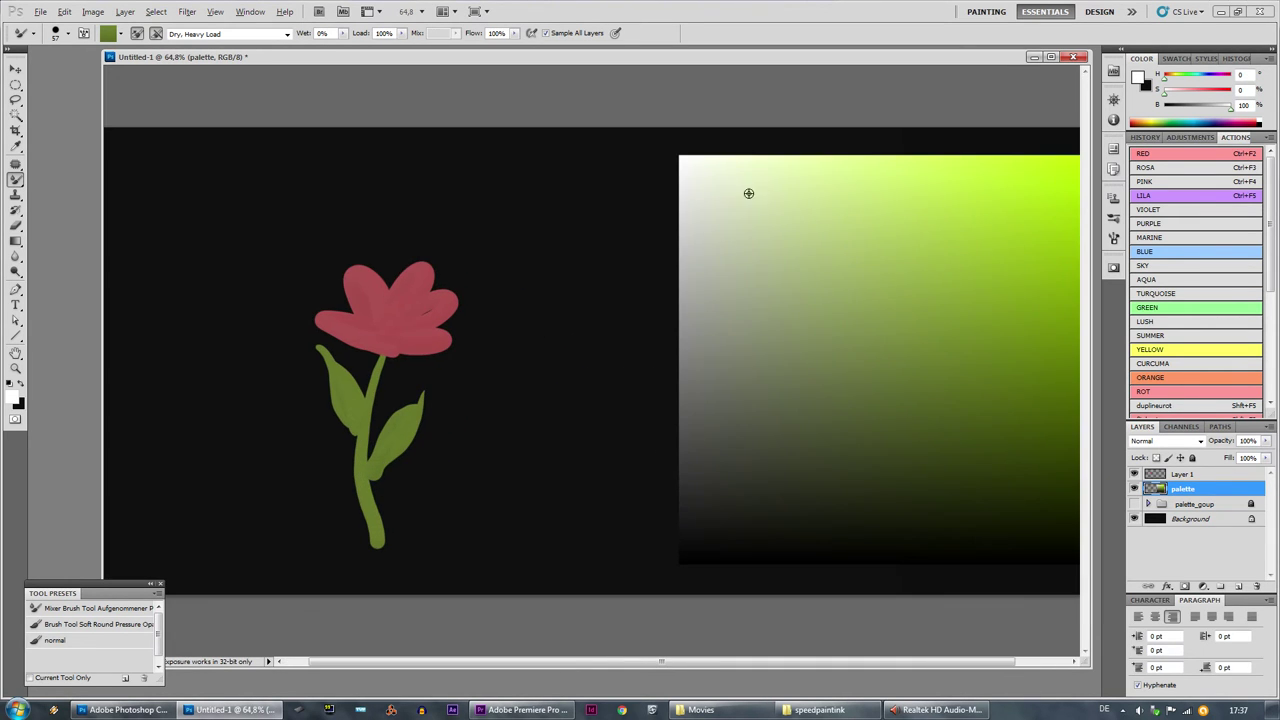
{"action": "left_click", "coordinate": [1180, 474]}
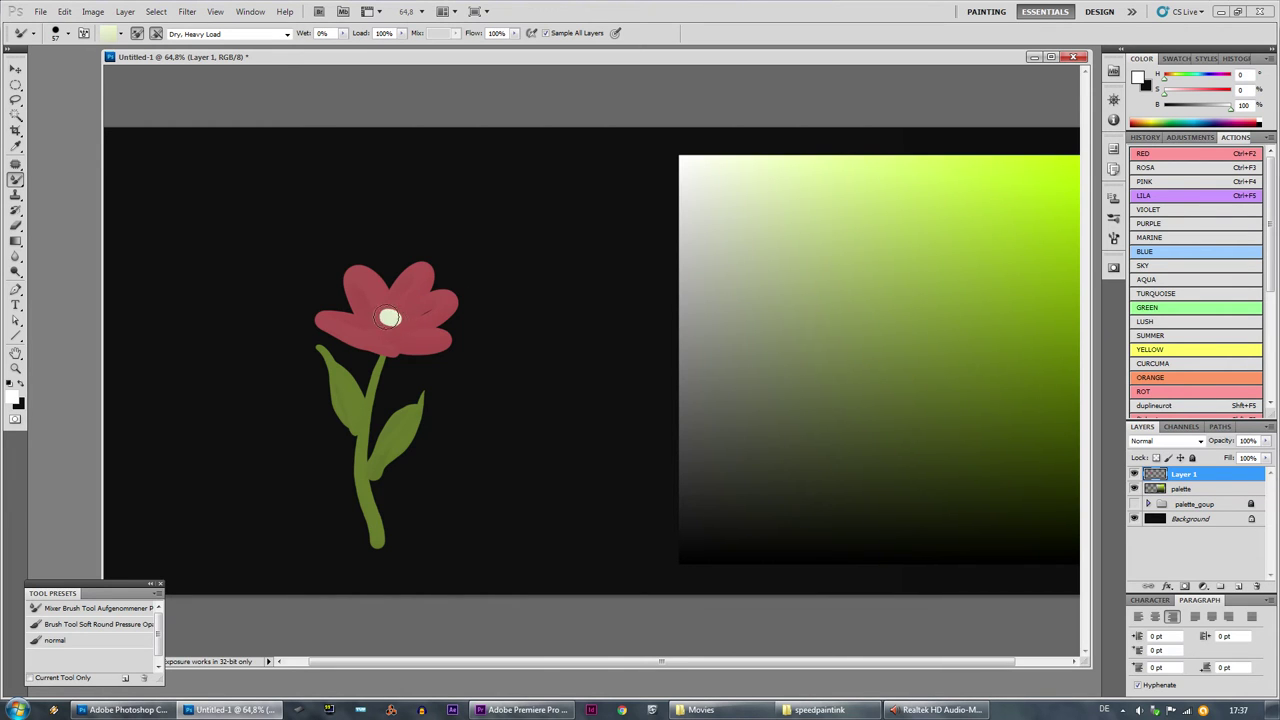
{"action": "scroll", "coordinate": [353, 293], "scroll_direction": "up", "scroll_amount": 3}
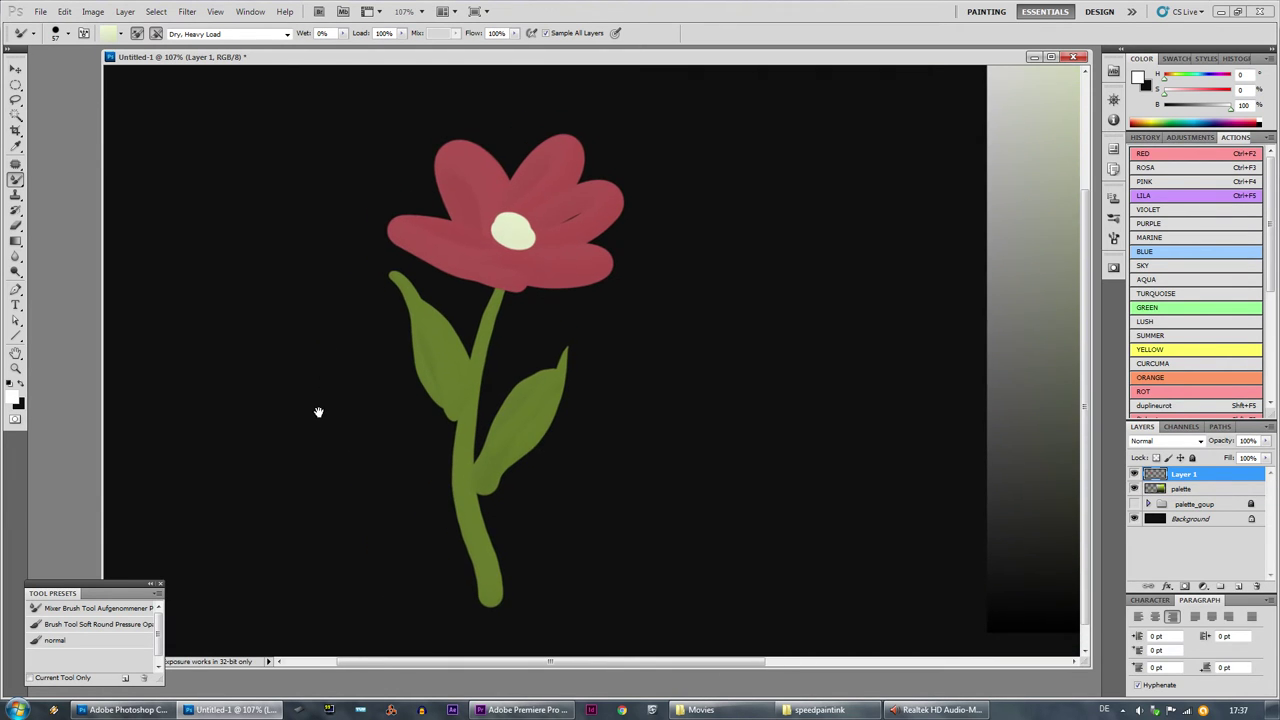
{"action": "scroll", "coordinate": [501, 274], "scroll_direction": "down", "scroll_amount": 3}
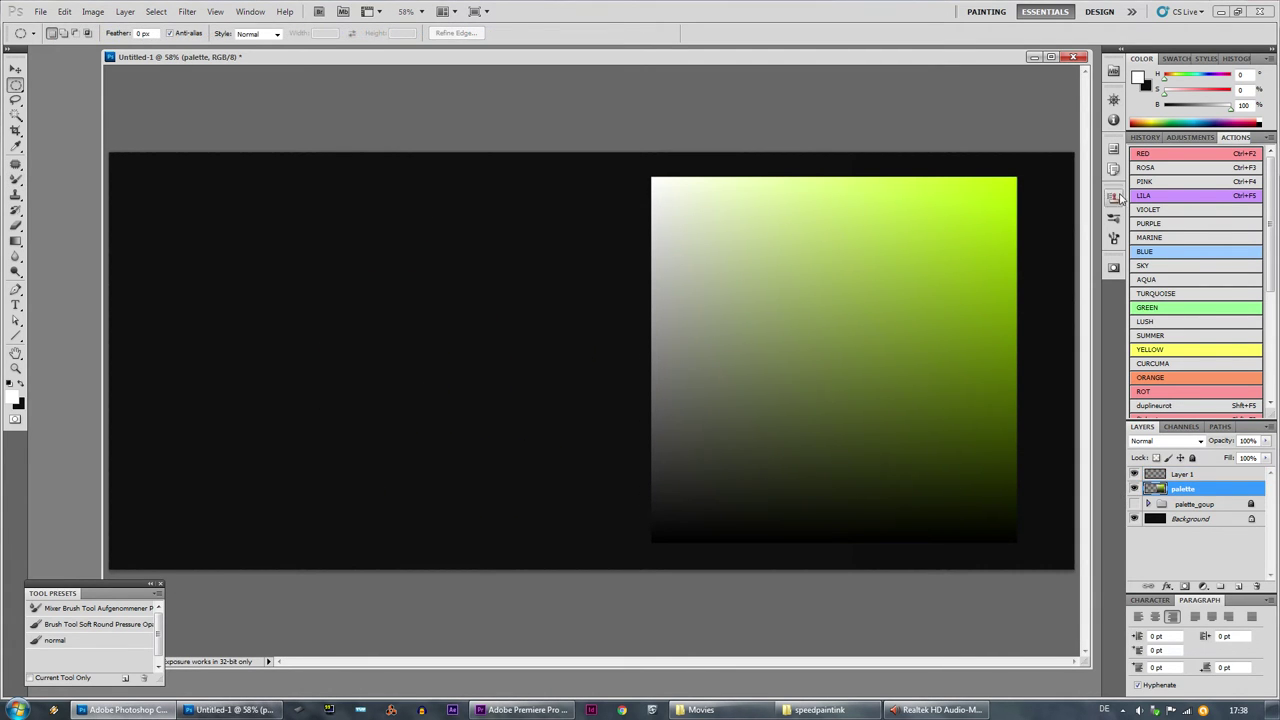
- Revert the document history to the Rasterize Layer state
{"action": "left_click", "coordinate": [1145, 138]}
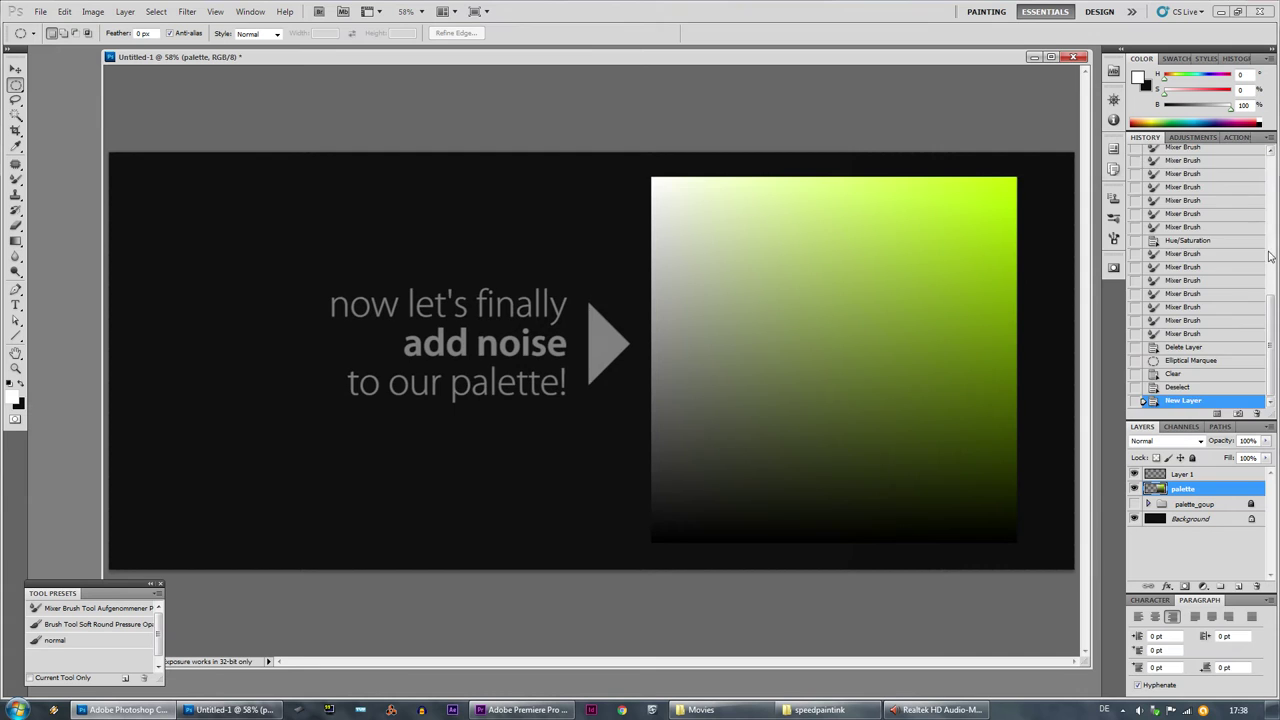
{"action": "left_click_drag", "start_coordinate": [1270, 318], "coordinate": [1262, 262]}
{"action": "left_click", "coordinate": [1188, 276]}
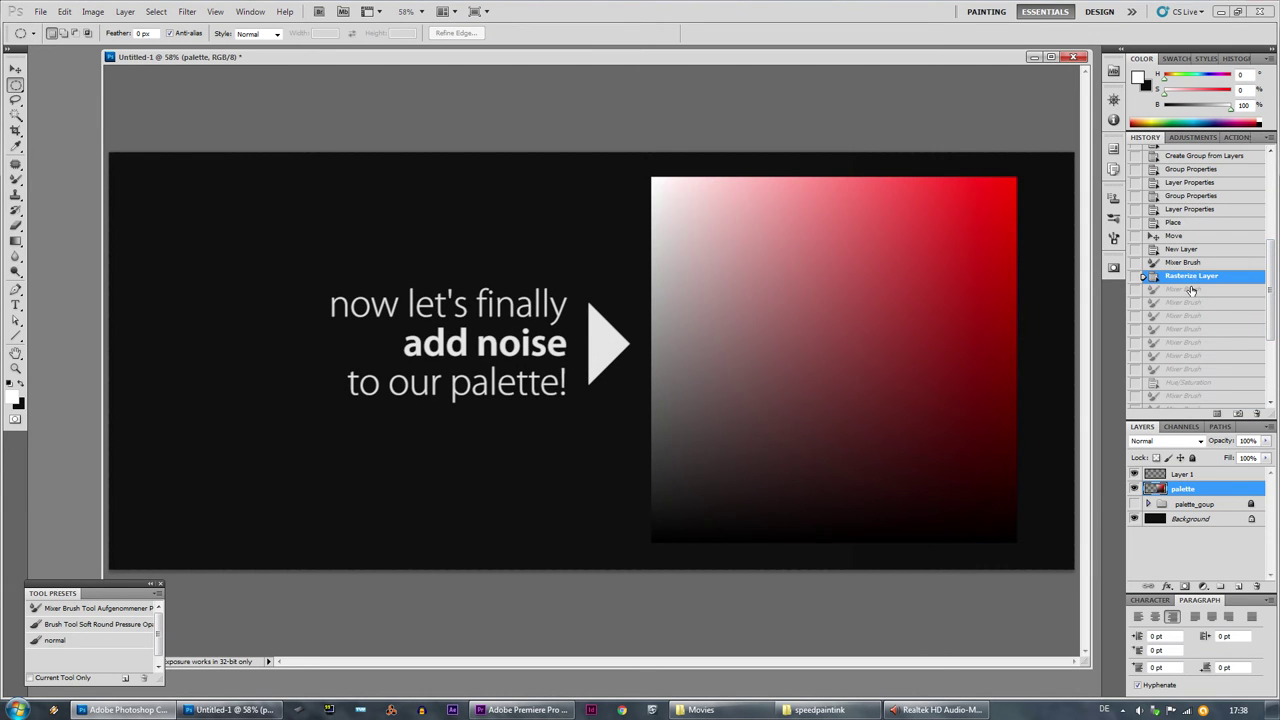
- Add noise of 11.86% with uniform distribution to the palette layer
{"action": "key", "text": "b"}
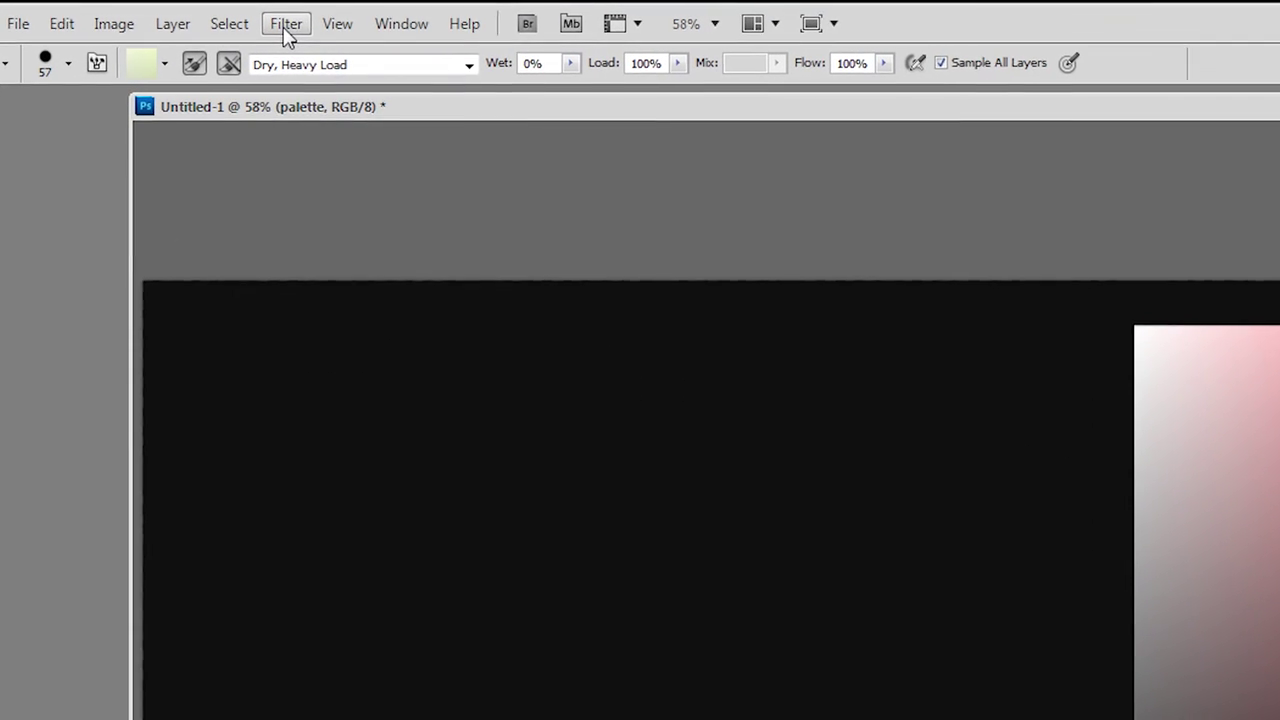
{"action": "left_click", "coordinate": [187, 11]}
{"action": "mouse_move", "coordinate": [278, 318]}
{"action": "left_click", "coordinate": [217, 314]}
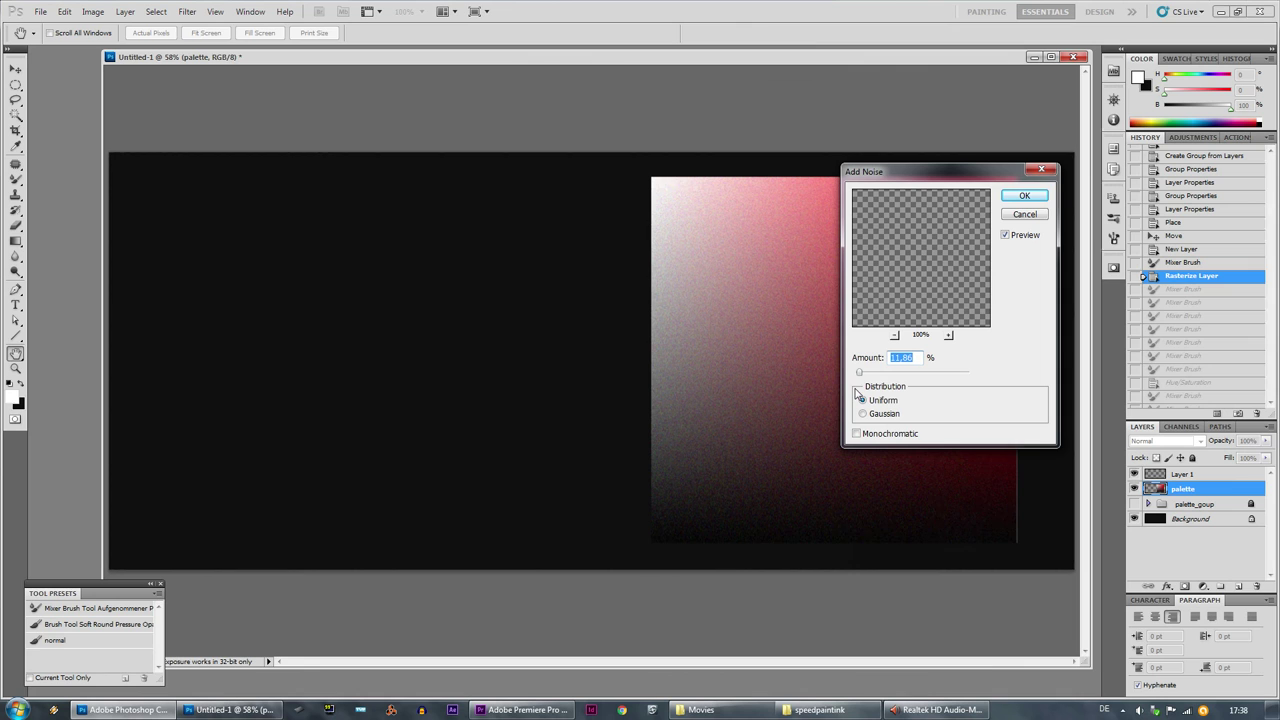
{"action": "left_click", "coordinate": [1024, 195]}
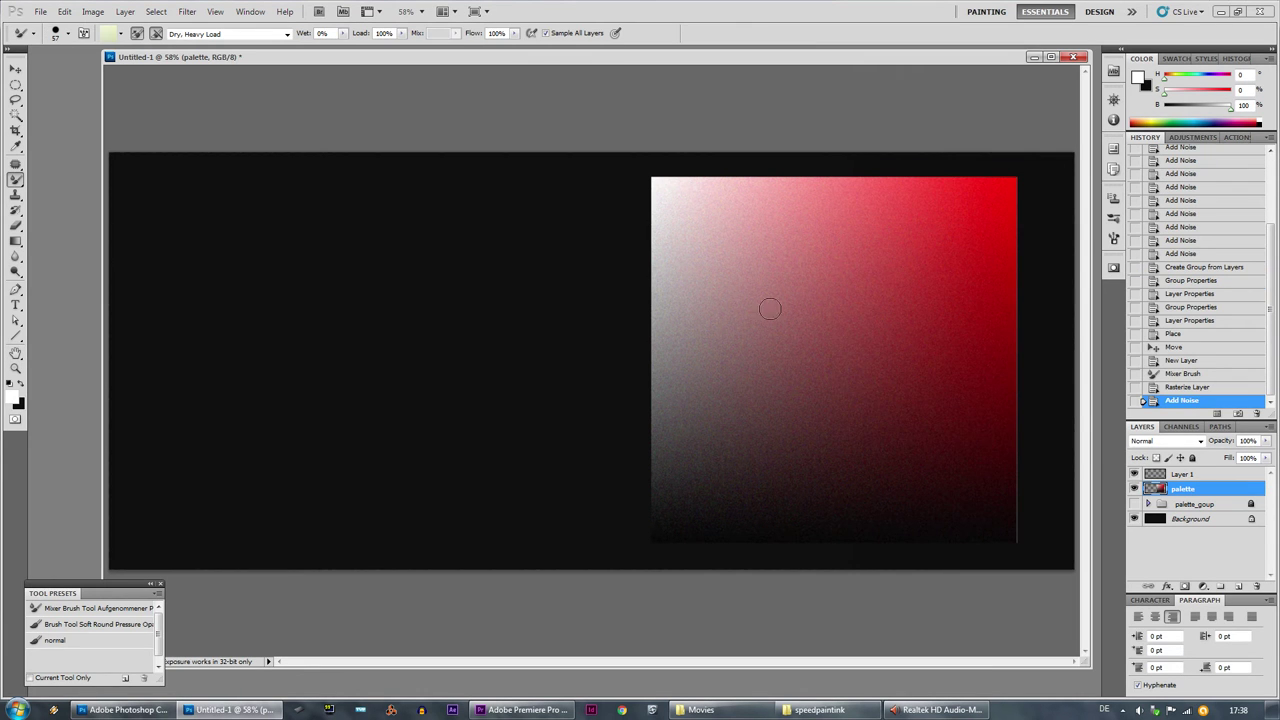
- Sample a muted red from the noisy palette and paint a flower head of several petals with a 62 px Mixer Brush
{"action": "right_click", "coordinate": [835, 342]}
{"action": "left_click", "coordinate": [835, 328], "text": "alt"}
{"action": "right_click", "coordinate": [438, 322]}
{"action": "left_click_drag", "start_coordinate": [484, 364], "coordinate": [490, 364]}
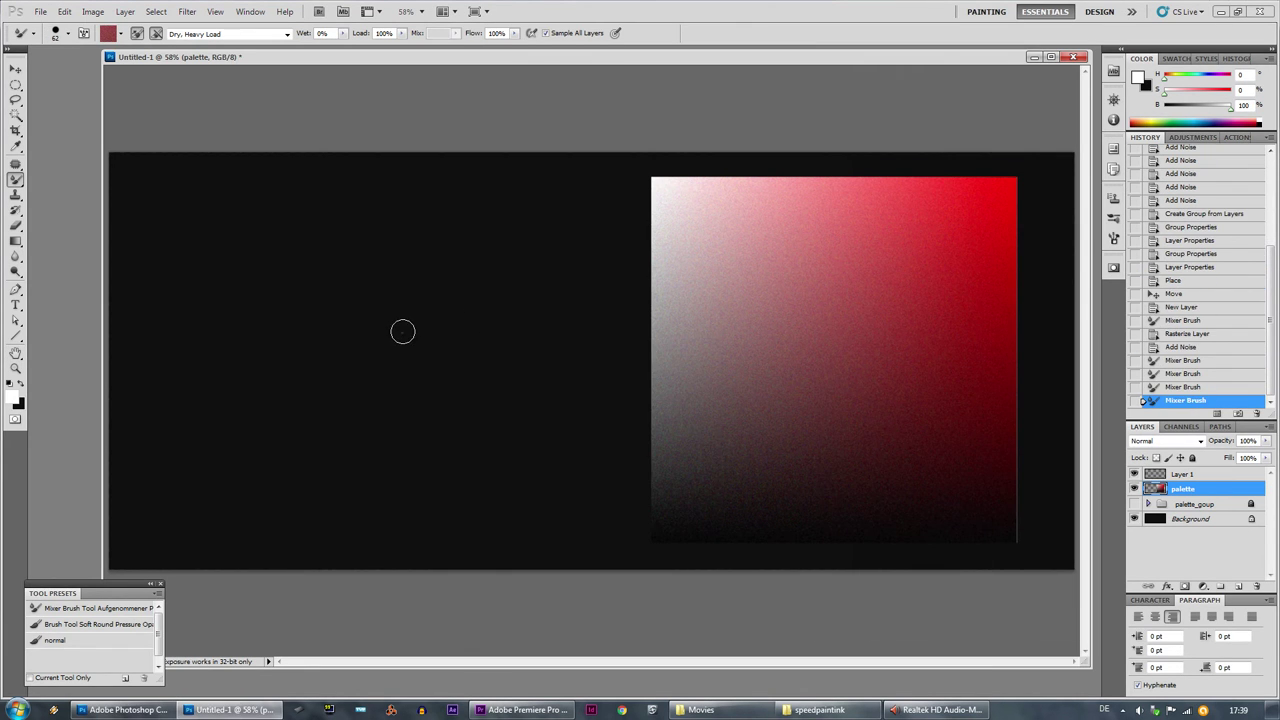
{"action": "left_click_drag", "start_coordinate": [403, 331], "coordinate": [454, 319]}
{"action": "left_click_drag", "start_coordinate": [387, 299], "coordinate": [403, 336]}
{"action": "mouse_move", "coordinate": [420, 310]}
{"action": "left_mouse_down"}
{"action": "mouse_move", "coordinate": [409, 342]}
{"action": "mouse_move", "coordinate": [440, 350]}
{"action": "left_mouse_up"}
{"action": "left_click_drag", "start_coordinate": [420, 352], "coordinate": [395, 345]}
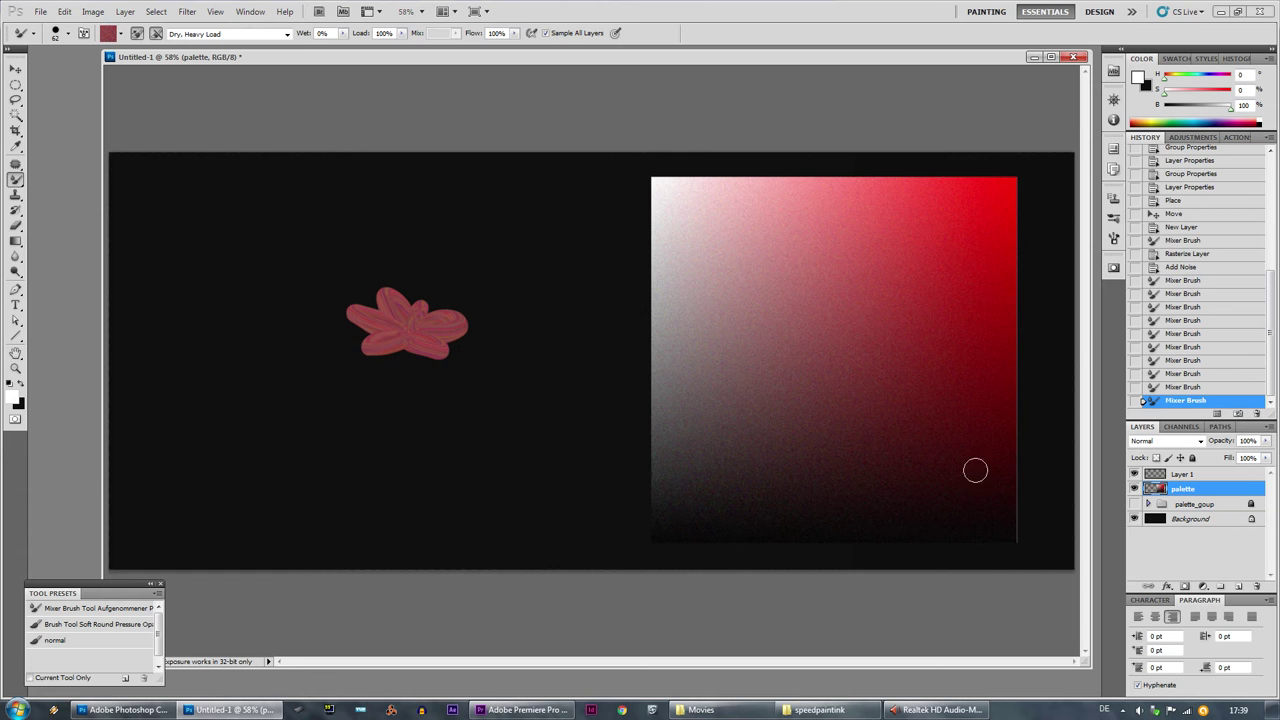
{"action": "key", "text": "ctrl+u"}
{"action": "left_click_drag", "start_coordinate": [1012, 197], "coordinate": [980, 198]}
{"action": "left_click", "coordinate": [1145, 154]}
- Select the painted flower head with an elliptical marquee and cut it to a new layer
{"action": "key", "text": "m"}
{"action": "left_click_drag", "start_coordinate": [300, 266], "coordinate": [507, 372]}
{"action": "key", "text": "ctrl+shift+j"}
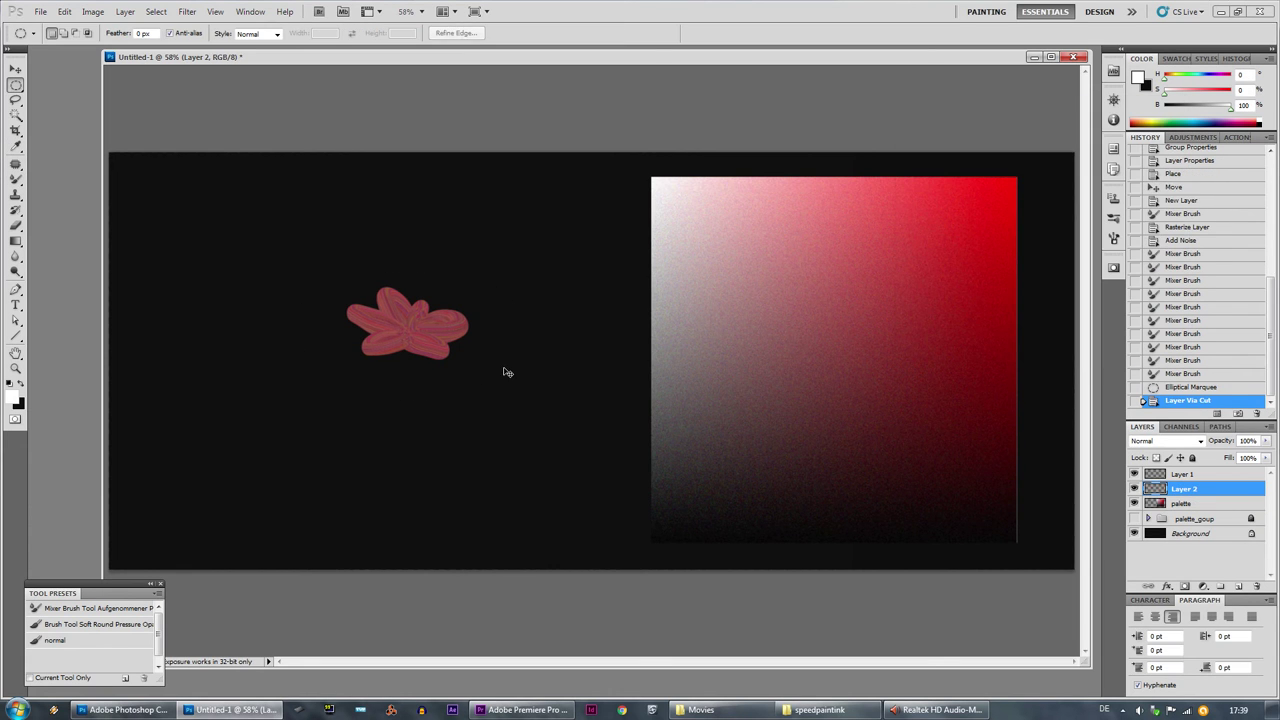
- Shift the palette layer's hue by +77 to green and return to the Mixer Brush
{"action": "left_click", "coordinate": [1186, 506]}
{"action": "key", "text": "ctrl+u"}
{"action": "left_click_drag", "start_coordinate": [1012, 199], "coordinate": [1052, 204]}
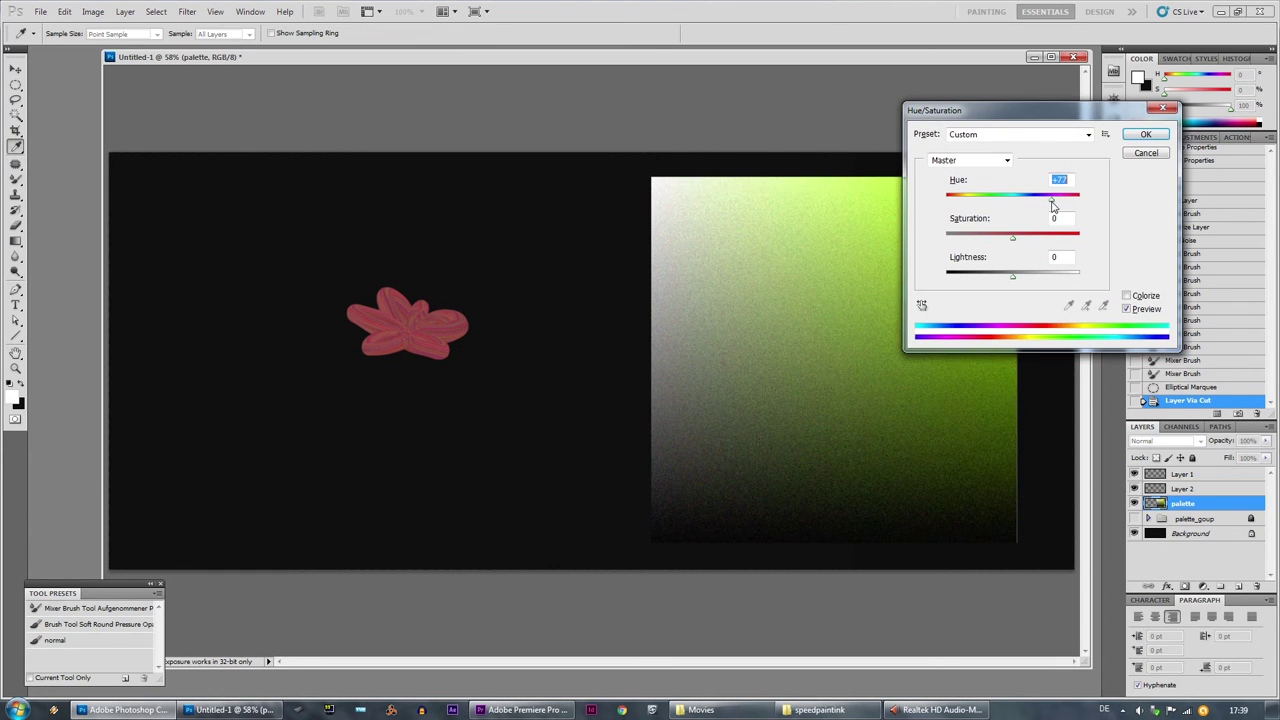
{"action": "left_click", "coordinate": [1145, 131]}
{"action": "key", "text": "b"}
{"action": "left_click", "coordinate": [771, 354], "text": "alt"}
{"action": "left_click_drag", "start_coordinate": [393, 396], "coordinate": [405, 494]}
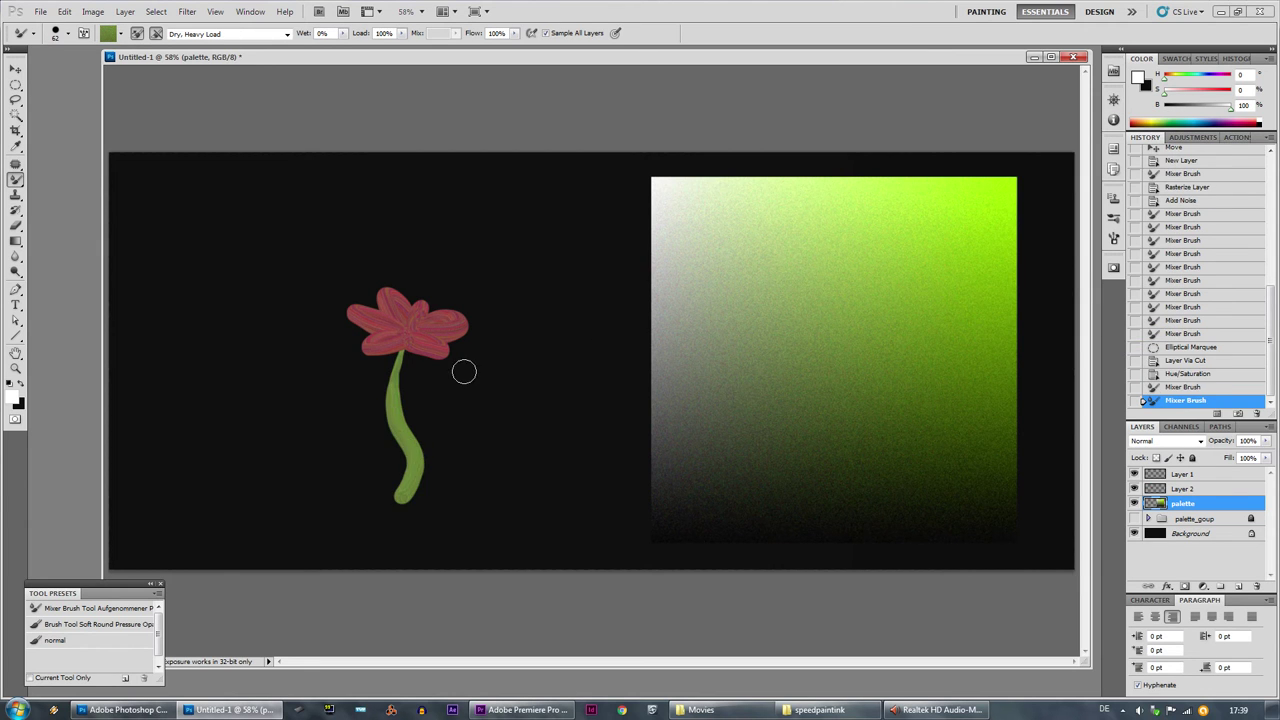
{"action": "left_click_drag", "start_coordinate": [463, 371], "coordinate": [423, 463]}
{"action": "key", "text": "ctrl+alt+z"}
{"action": "key", "text": "ctrl+alt+z"}
- Sample mid green from the noisy palette with a smaller brush and paint a curved stem below the flower at 46 px
{"action": "right_click", "coordinate": [850, 349]}
{"action": "left_click_drag", "start_coordinate": [888, 376], "coordinate": [875, 377]}
{"action": "left_click", "coordinate": [800, 385], "text": "alt"}
{"action": "right_click", "coordinate": [376, 372]}
{"action": "left_click_drag", "start_coordinate": [401, 398], "coordinate": [416, 397]}
{"action": "left_click_drag", "start_coordinate": [399, 352], "coordinate": [413, 507]}
- Paint one pointed, striped green leaf on each side of the stem with the same brush
{"action": "left_click_drag", "start_coordinate": [394, 391], "coordinate": [433, 397]}
{"action": "left_click_drag", "start_coordinate": [433, 397], "coordinate": [443, 347]}
{"action": "left_click_drag", "start_coordinate": [455, 348], "coordinate": [434, 441]}
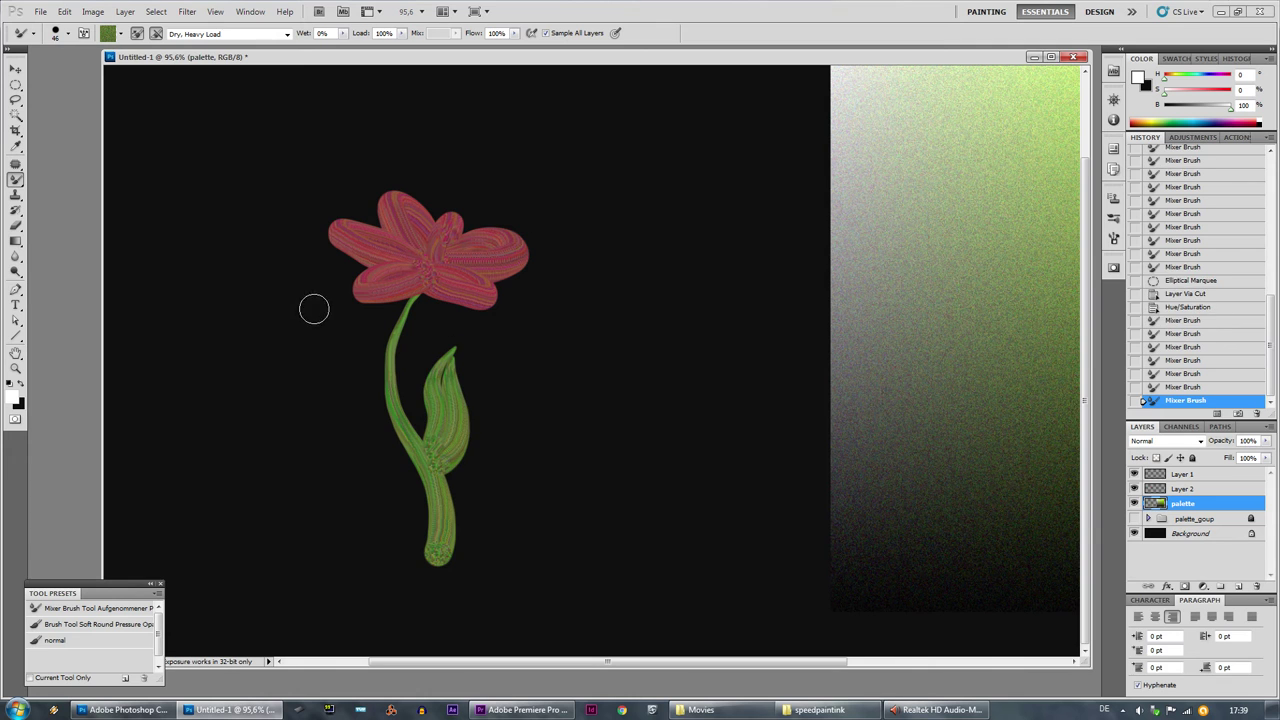
{"action": "left_click_drag", "start_coordinate": [314, 309], "coordinate": [377, 409]}
{"action": "mouse_move", "coordinate": [330, 330]}
{"action": "left_mouse_down"}
{"action": "mouse_move", "coordinate": [371, 389]}
{"action": "mouse_move", "coordinate": [347, 393]}
{"action": "mouse_move", "coordinate": [398, 420]}
{"action": "left_mouse_up"}
{"action": "left_click_drag", "start_coordinate": [362, 384], "coordinate": [402, 418]}
{"action": "scroll", "coordinate": [370, 405], "scroll_direction": "up", "scroll_amount": 4}
{"action": "scroll", "coordinate": [406, 309], "scroll_direction": "down", "scroll_amount": 2}
{"action": "left_click_drag", "start_coordinate": [271, 403], "coordinate": [289, 397]}
{"action": "left_click_drag", "start_coordinate": [501, 333], "coordinate": [495, 435]}
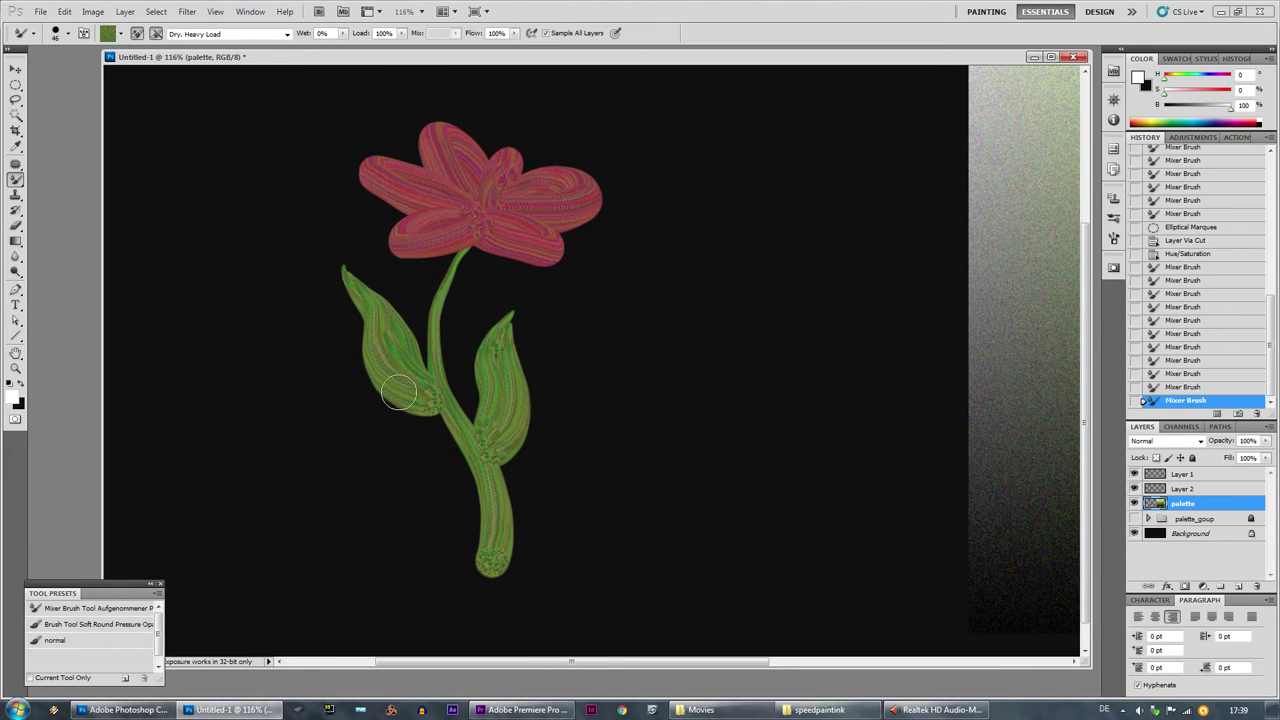
- Sample a pale yellow-green from the palette and paint the flower's oval centre on Layer 1 with a 31 px brush
{"action": "scroll", "coordinate": [420, 405], "scroll_direction": "down", "scroll_amount": 7}
{"action": "right_click", "coordinate": [691, 226]}
{"action": "left_click", "coordinate": [691, 226], "text": "alt"}
{"action": "scroll", "coordinate": [440, 350], "scroll_direction": "up", "scroll_amount": 7}
{"action": "scroll", "coordinate": [400, 386], "scroll_direction": "up", "scroll_amount": 1}
{"action": "mouse_move", "coordinate": [437, 339]}
{"action": "left_mouse_down"}
{"action": "mouse_move", "coordinate": [474, 280]}
{"action": "mouse_move", "coordinate": [472, 258]}
{"action": "mouse_move", "coordinate": [538, 272]}
{"action": "mouse_move", "coordinate": [556, 293]}
{"action": "left_mouse_up"}
{"action": "left_click", "coordinate": [531, 202]}
{"action": "scroll", "coordinate": [534, 400], "scroll_direction": "down", "scroll_amount": 4}
{"action": "left_click", "coordinate": [1183, 474]}
{"action": "scroll", "coordinate": [527, 285], "scroll_direction": "up", "scroll_amount": 4}
{"action": "right_click", "coordinate": [529, 264]}
{"action": "scroll", "coordinate": [503, 346], "scroll_direction": "down", "scroll_amount": 7}
- Switch to full screen mode with the menu bar and inspect the painted flower
{"action": "key", "text": "f"}
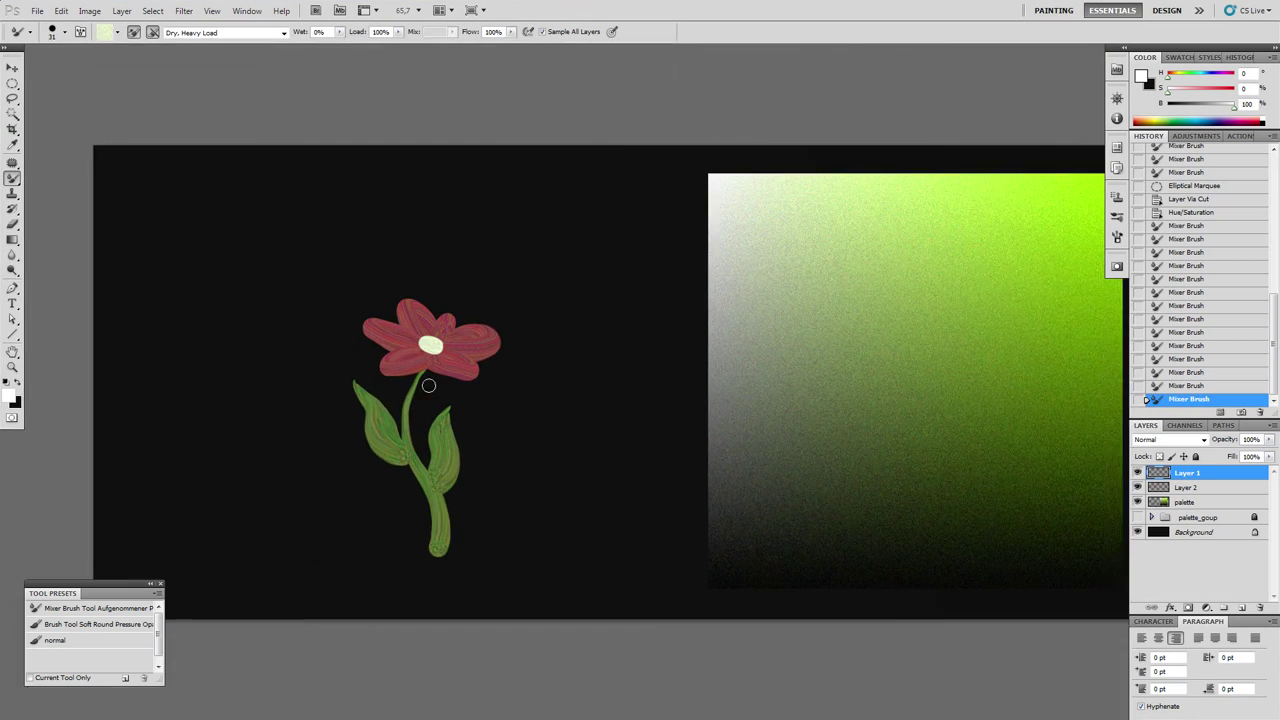
{"action": "left_click_drag", "start_coordinate": [430, 385], "coordinate": [490, 385]}
{"action": "left_click_drag", "start_coordinate": [265, 455], "coordinate": [419, 374]}
{"action": "left_click_drag", "start_coordinate": [493, 356], "coordinate": [472, 360]}
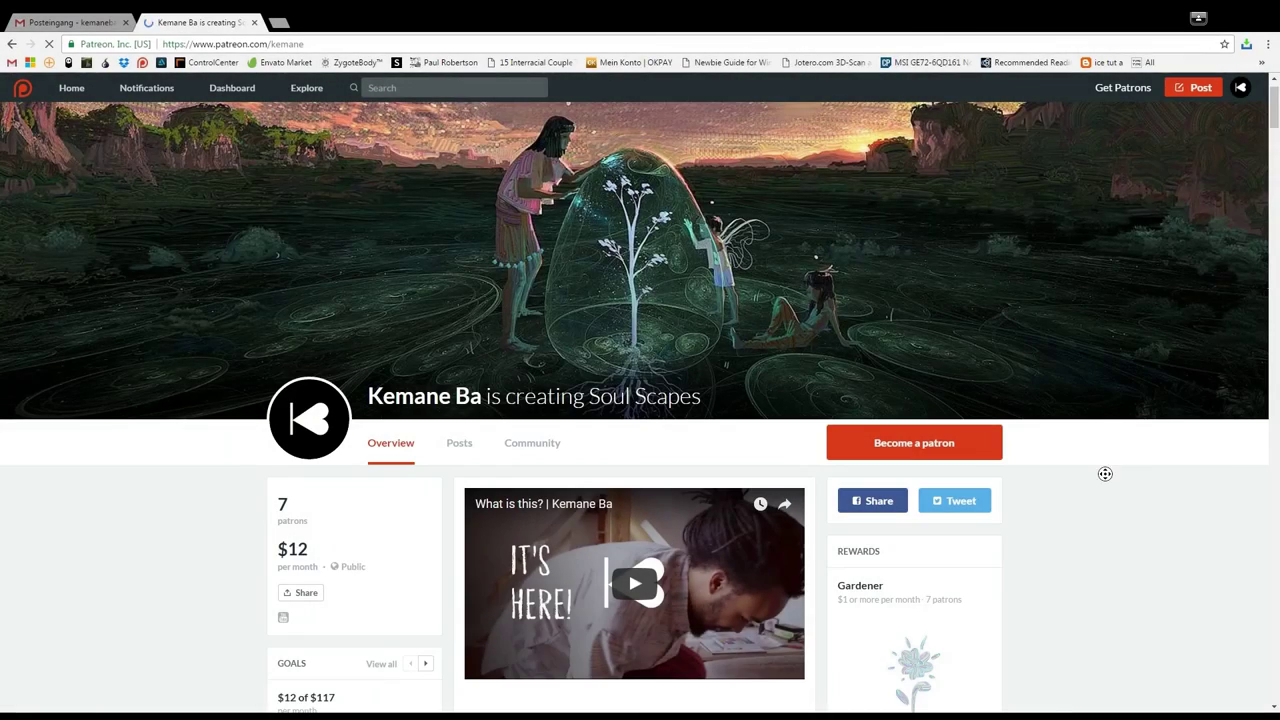
- Switch to the browser and look through the artist's Patreon introduction, workshop description, reward tiers and external links
{"action": "scroll", "coordinate": [1106, 479], "scroll_direction": "down", "scroll_amount": 5}
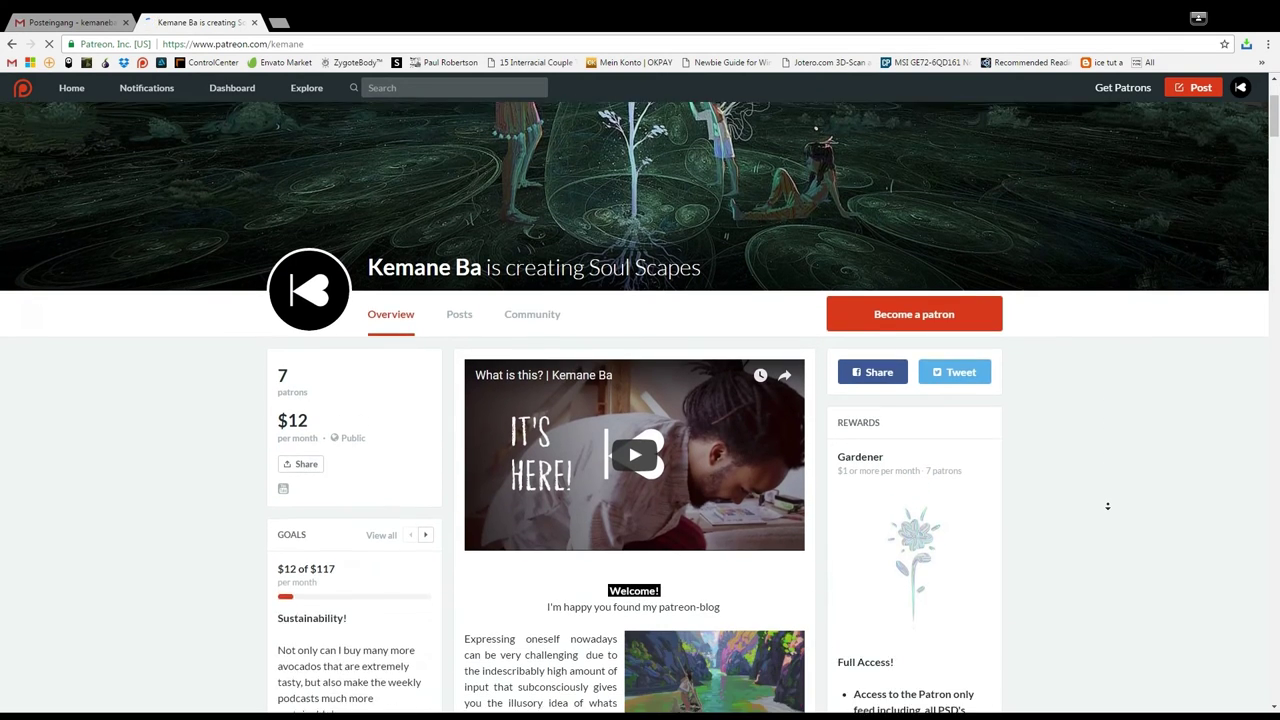
{"action": "scroll", "coordinate": [1107, 506], "scroll_direction": "down", "scroll_amount": 3}
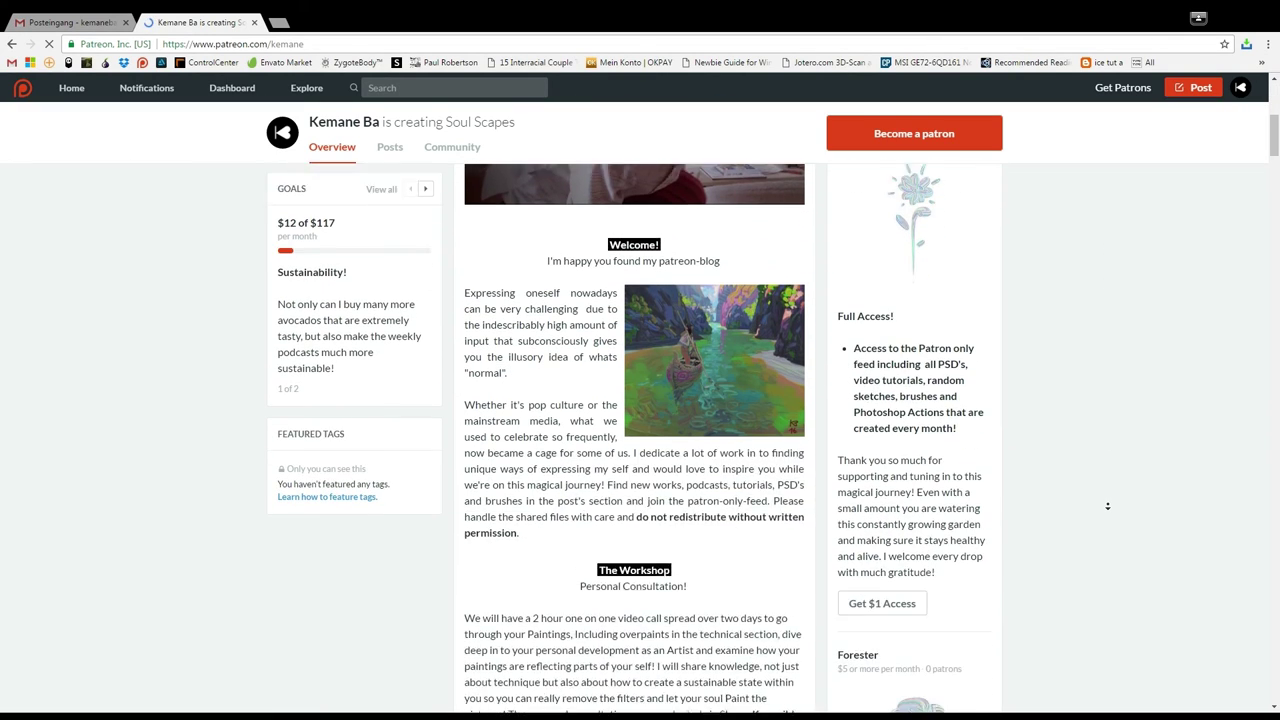
{"action": "scroll", "coordinate": [1107, 506], "scroll_direction": "down", "scroll_amount": 3}
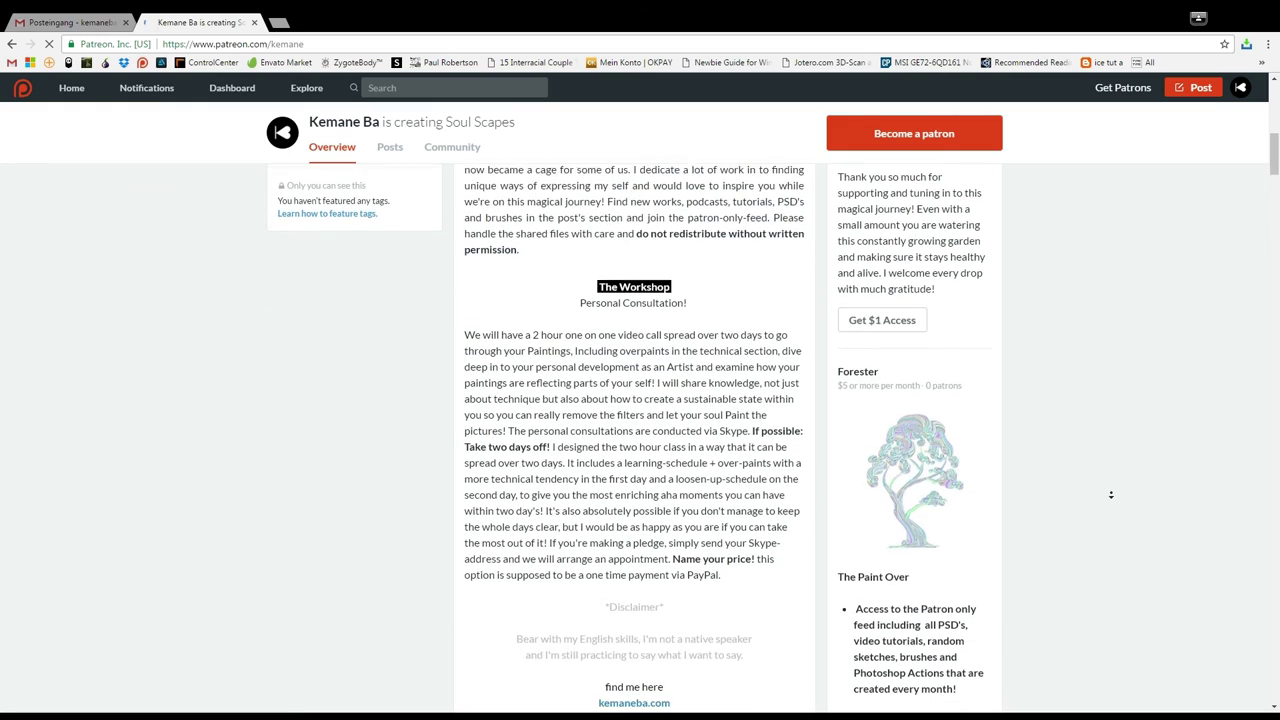
{"action": "scroll", "coordinate": [1110, 492], "scroll_direction": "down", "scroll_amount": 3}
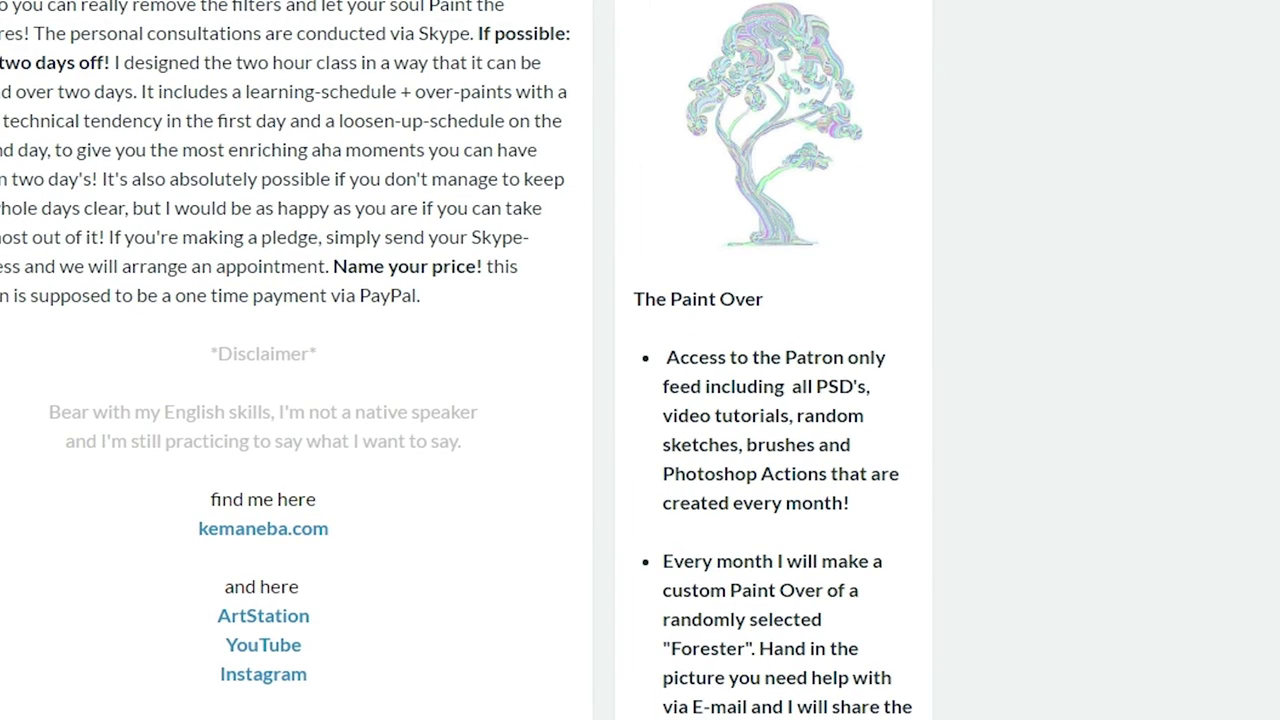
{"action": "scroll", "coordinate": [1275, 205], "scroll_direction": "down", "scroll_amount": 5}
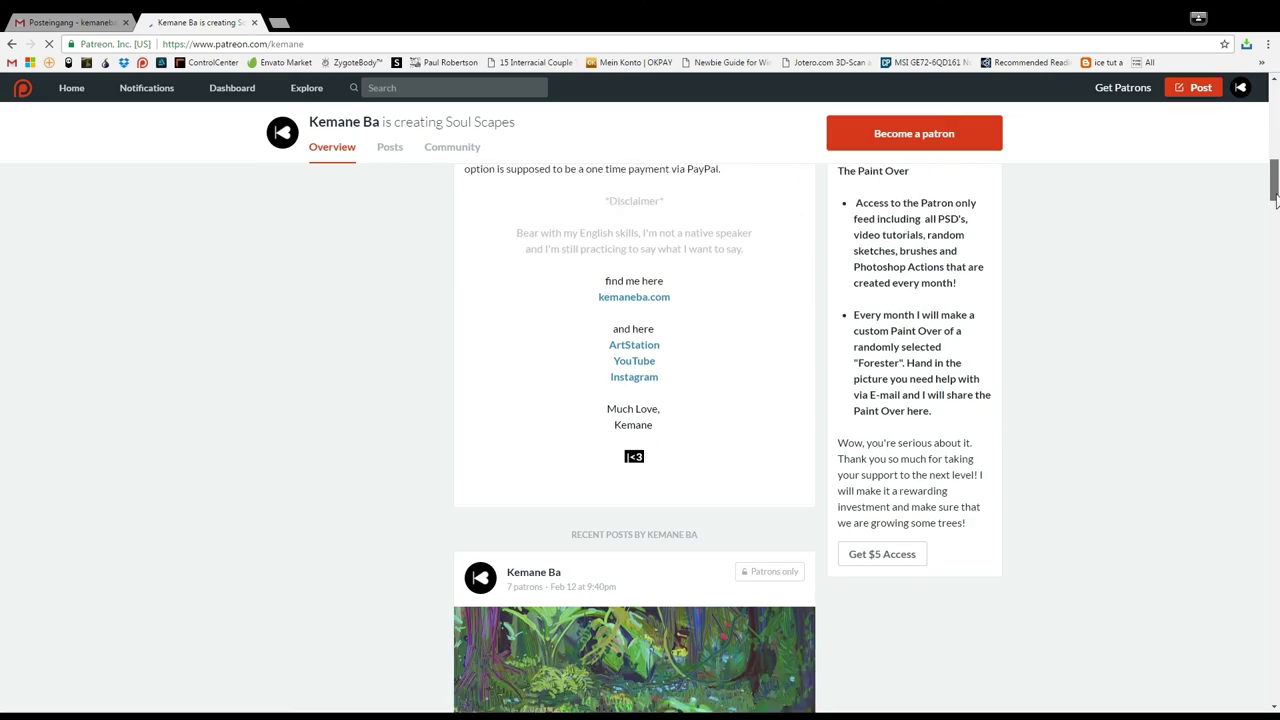
{"action": "scroll", "coordinate": [1275, 205], "scroll_direction": "down", "scroll_amount": 1}
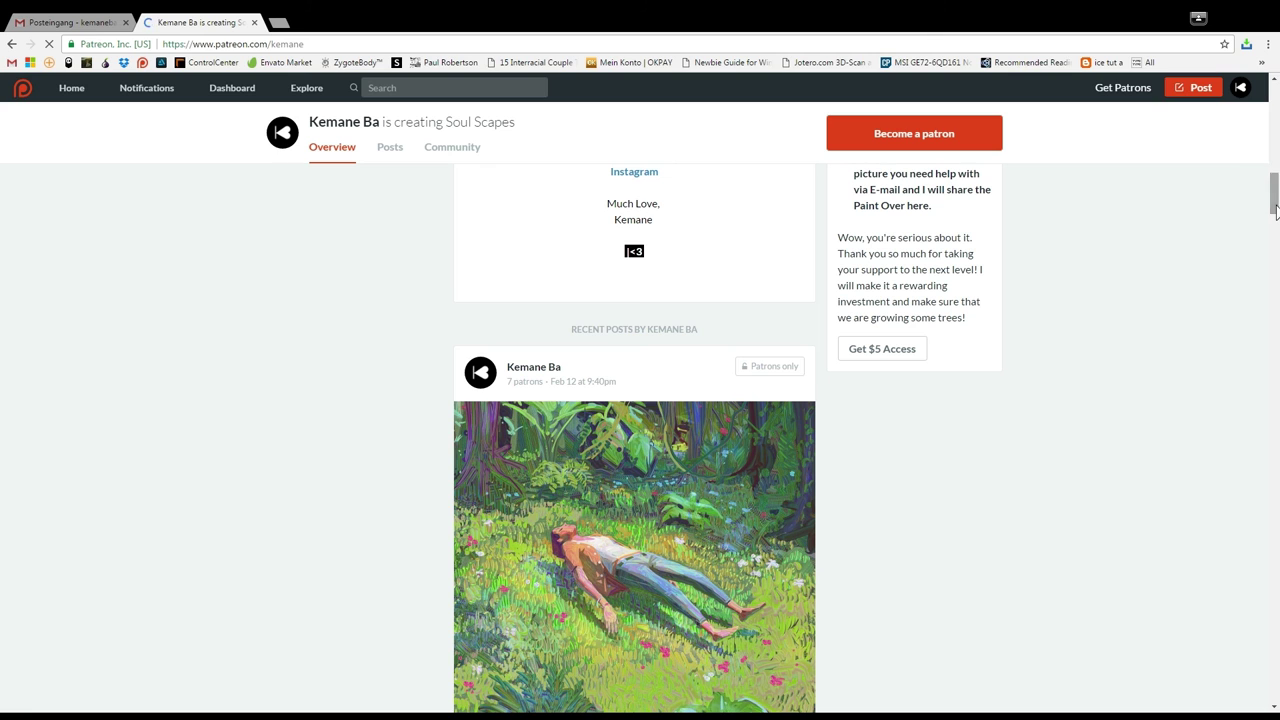
- Look through the recent Patreon posts, from the Silence PSD past The Jungle PSD & Palette Actions to the Captured! sketch
{"action": "scroll", "coordinate": [1181, 357], "scroll_direction": "down", "scroll_amount": 3}
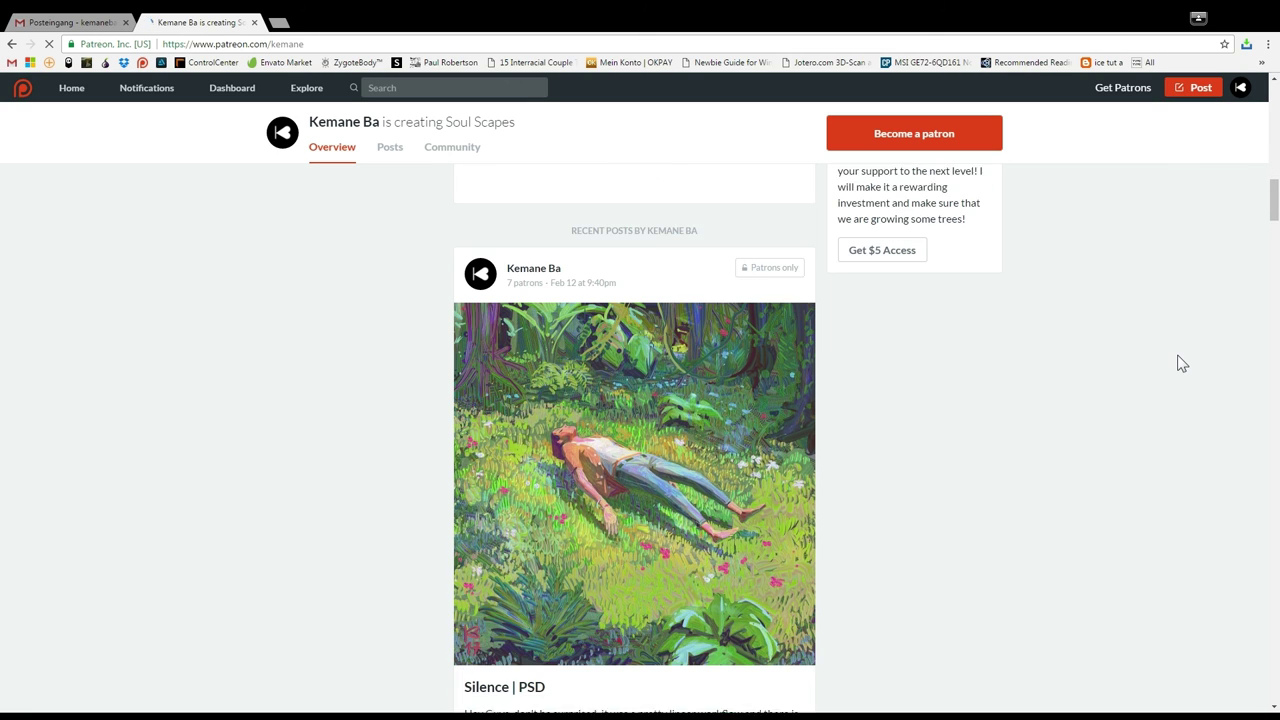
{"action": "scroll", "coordinate": [1179, 367], "scroll_direction": "down", "scroll_amount": 1}
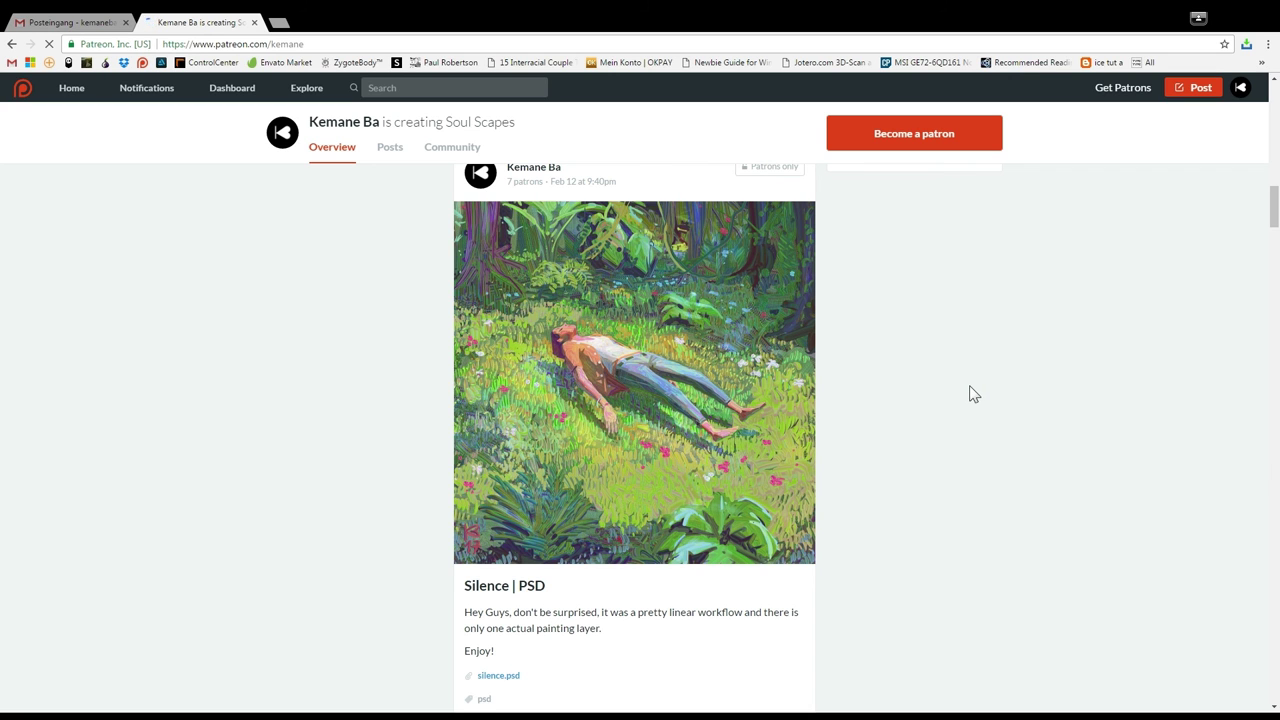
{"action": "scroll", "coordinate": [970, 395], "scroll_direction": "down", "scroll_amount": 5}
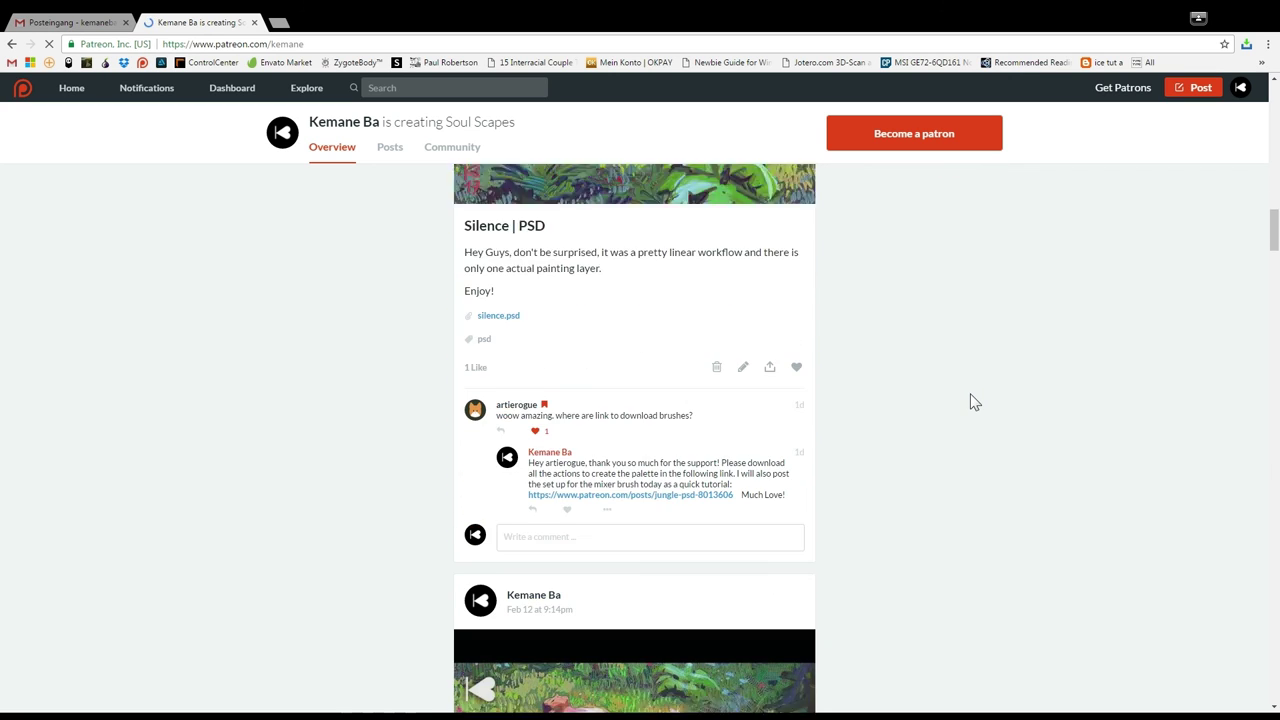
{"action": "scroll", "coordinate": [975, 402], "scroll_direction": "down", "scroll_amount": 5}
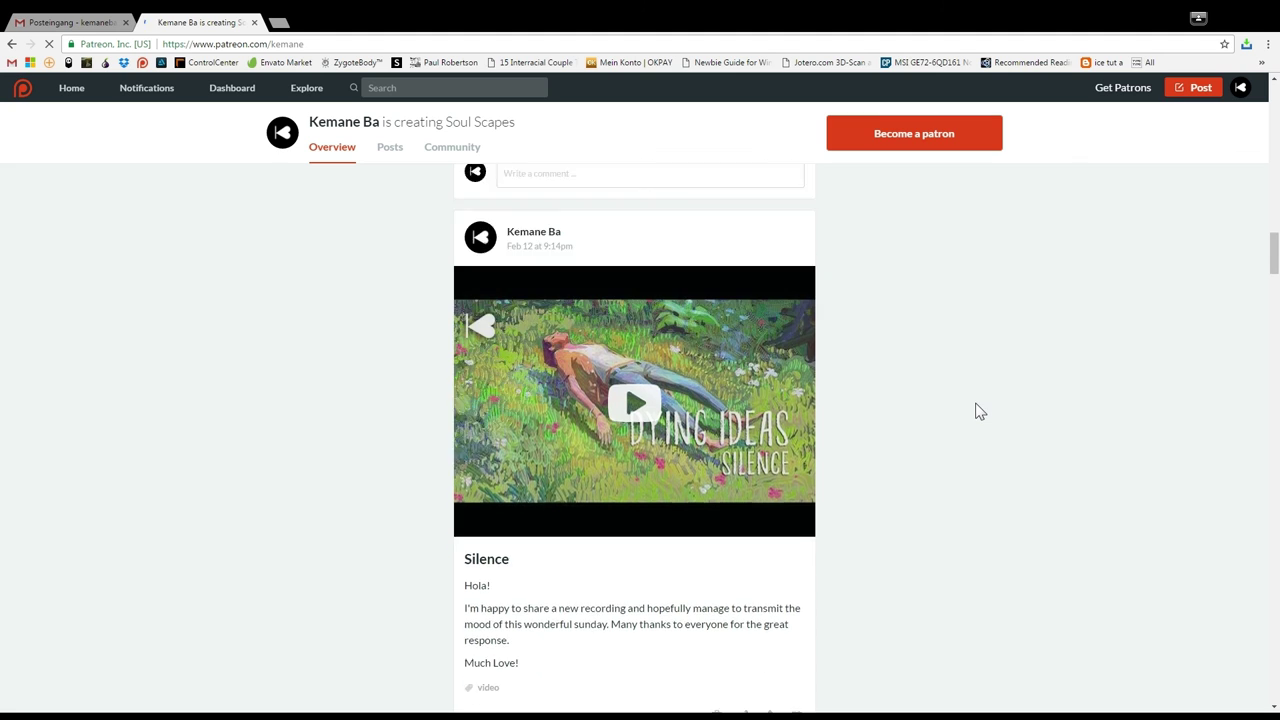
{"action": "scroll", "coordinate": [979, 412], "scroll_direction": "down", "scroll_amount": 13}
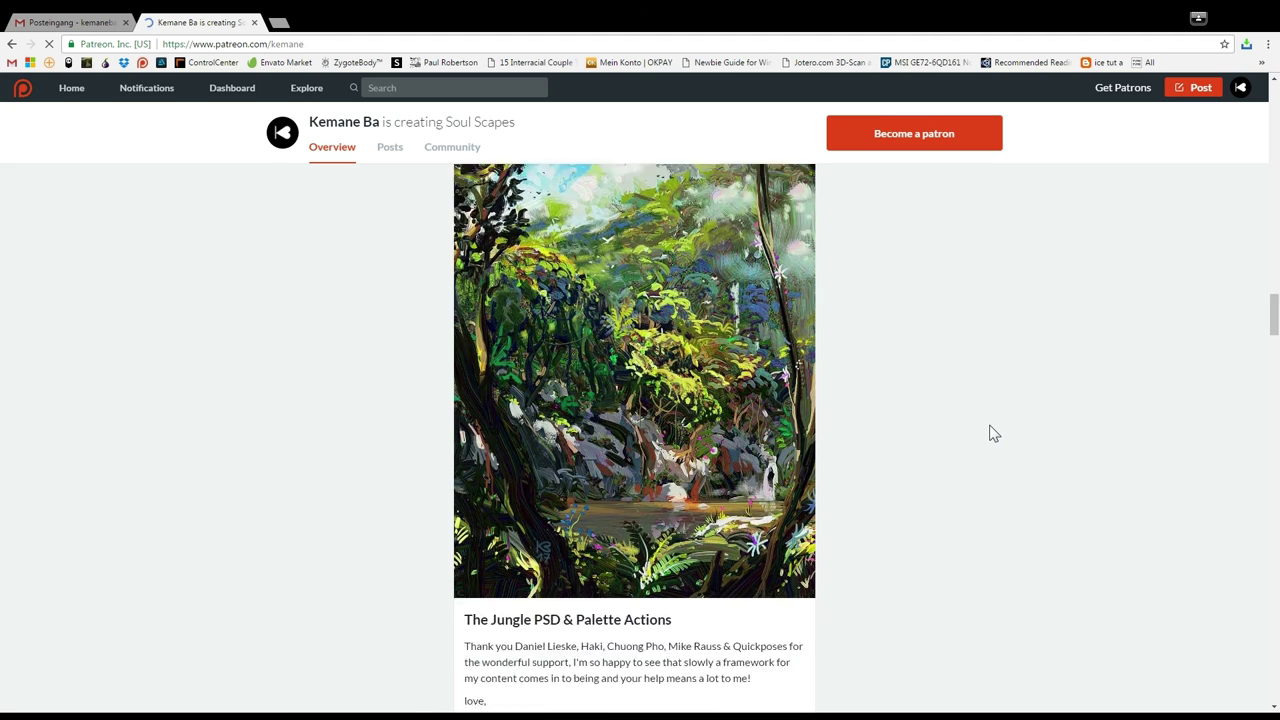
{"action": "scroll", "coordinate": [1000, 433], "scroll_direction": "down", "scroll_amount": 1}
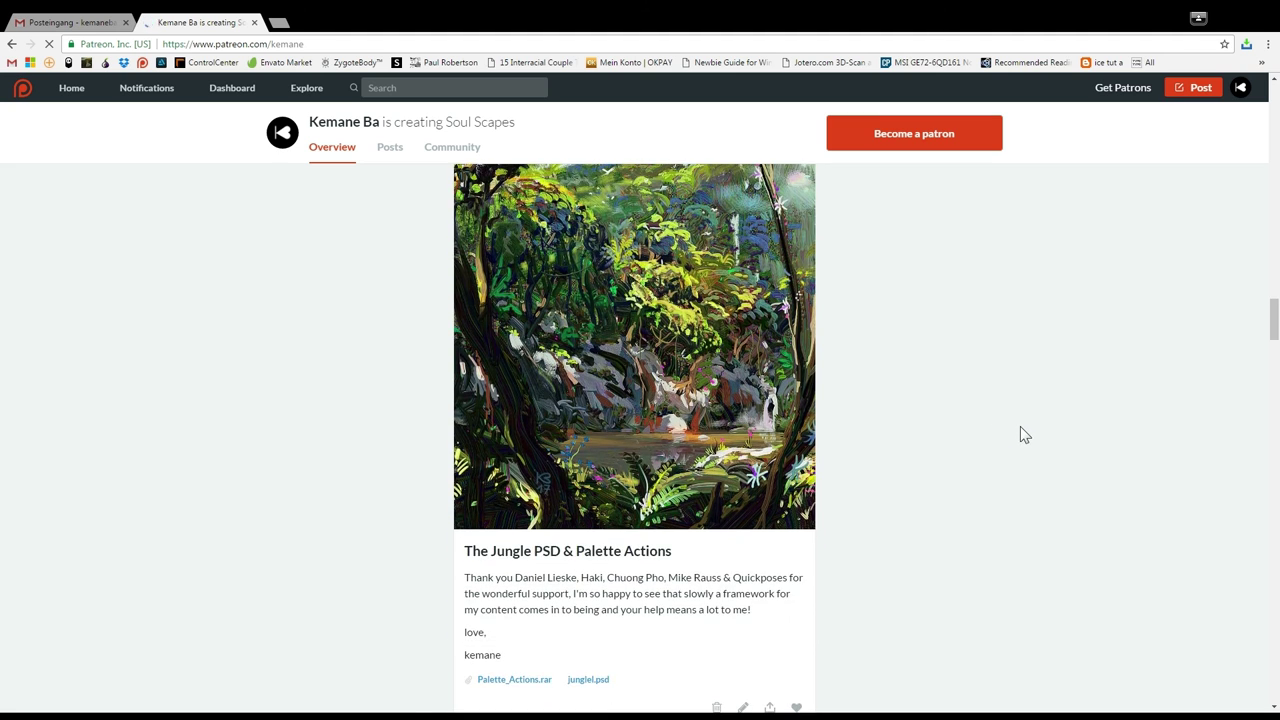
{"action": "scroll", "coordinate": [1020, 435], "scroll_direction": "down", "scroll_amount": 7}
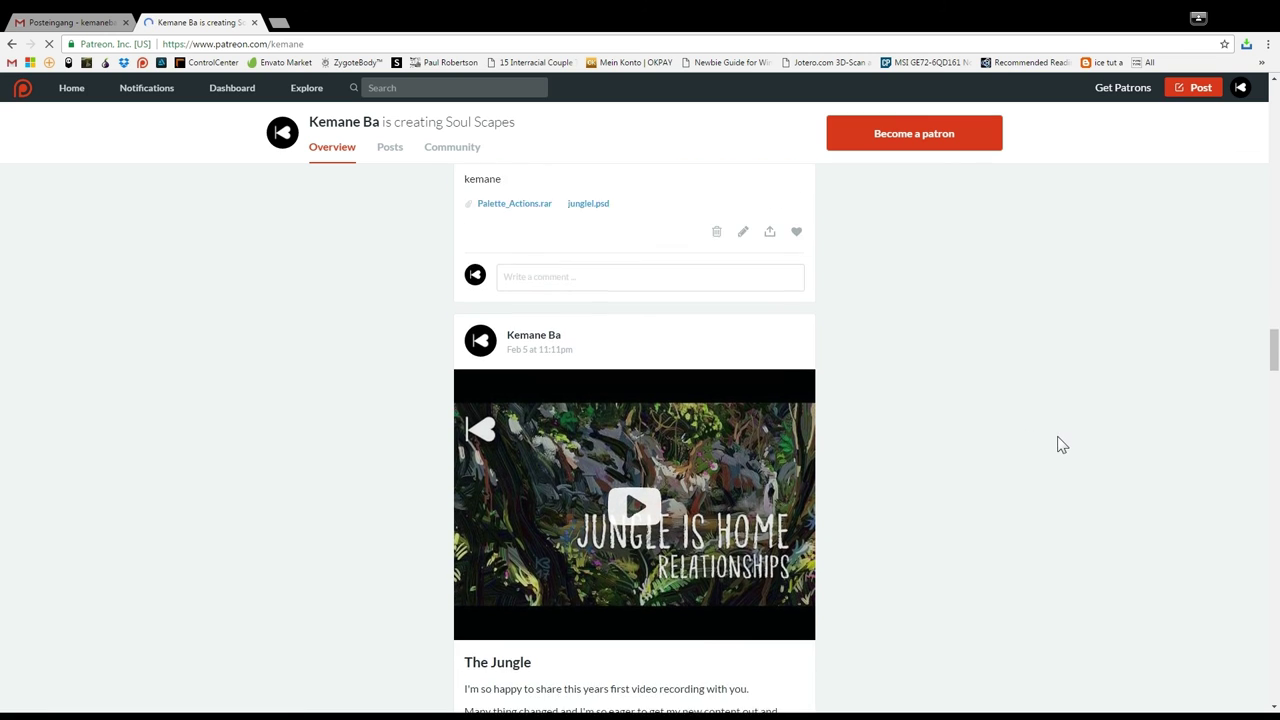
{"action": "scroll", "coordinate": [1062, 444], "scroll_direction": "down", "scroll_amount": 7}
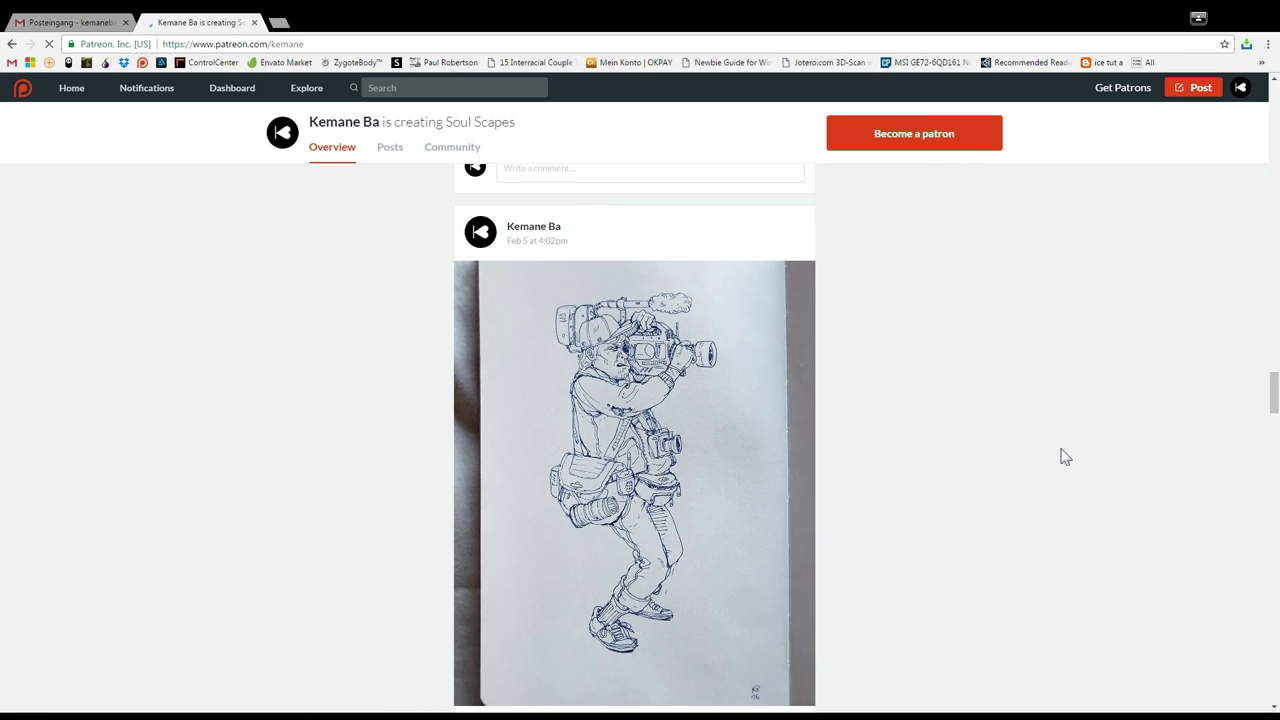
{"action": "scroll", "coordinate": [1065, 460], "scroll_direction": "down", "scroll_amount": 1}
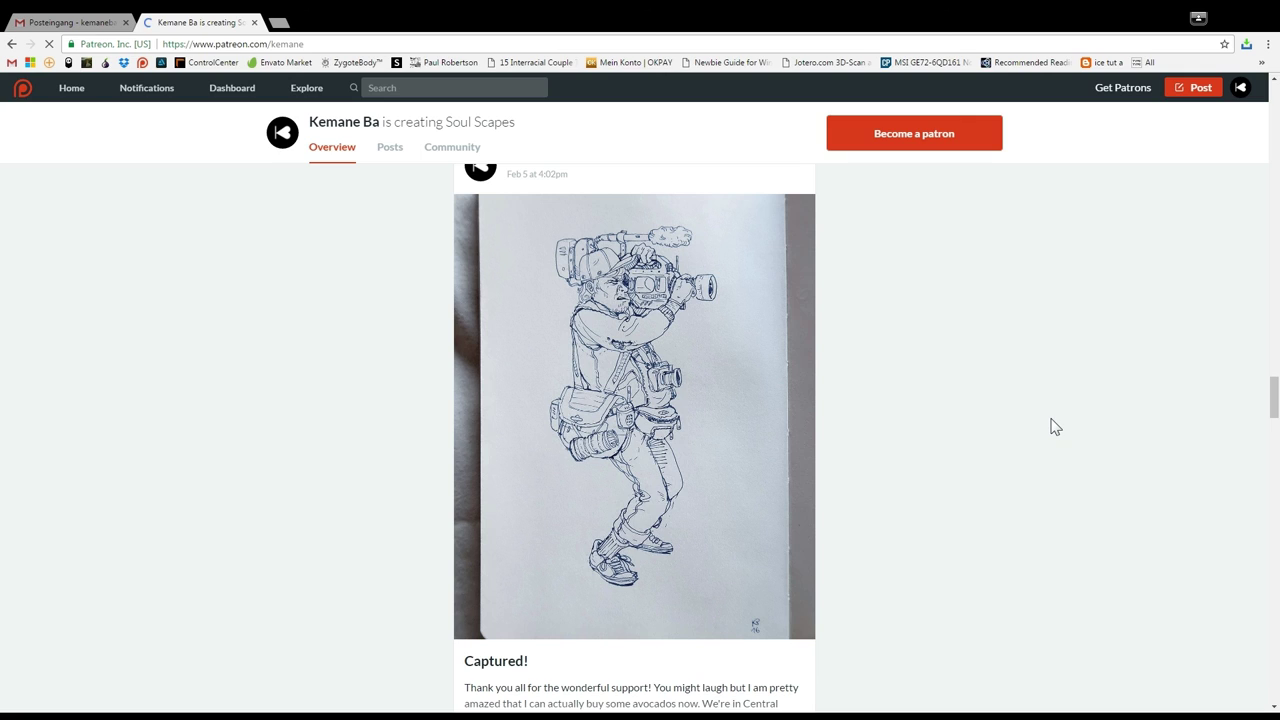